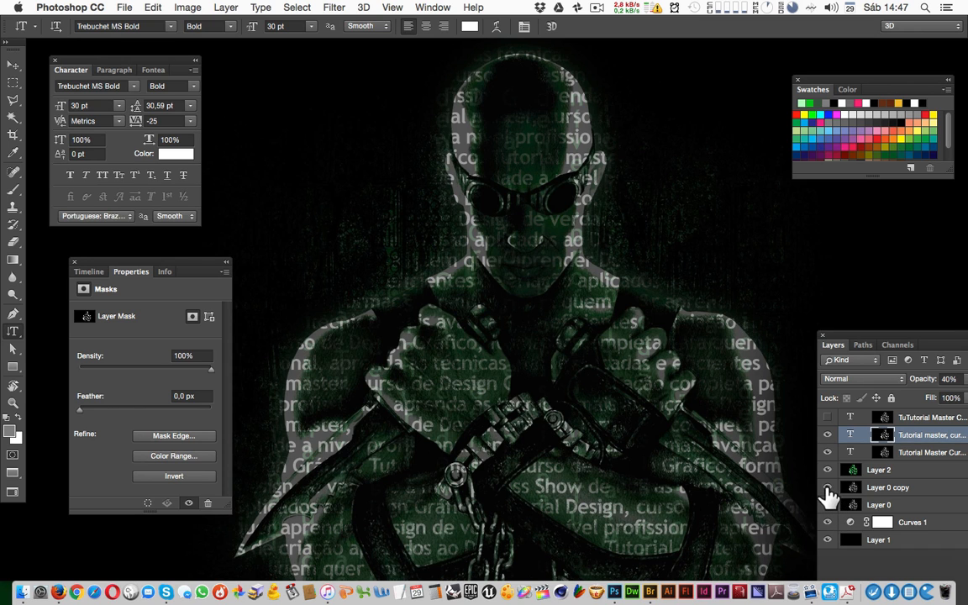
Switch to the original blue image of the warrior, inspect the figure up close and fit the image to the screen.
{"action": "left_click_drag", "start_coordinate": [829, 470], "coordinate": [829, 418]}
{"action": "mouse_move", "coordinate": [0, 0]}
{"action": "left_click", "coordinate": [539, 442]}
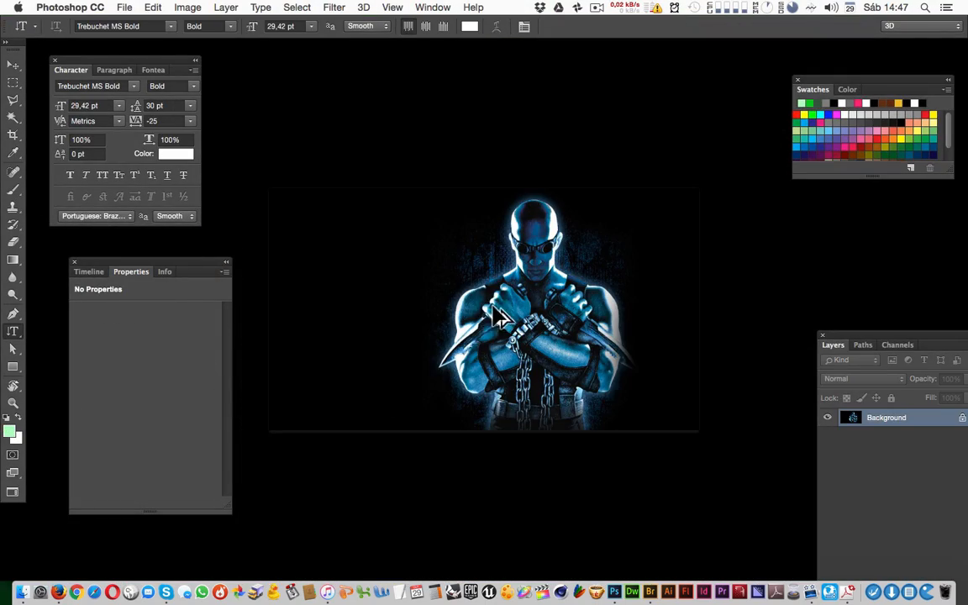
{"action": "key", "text": "super+minus"}
{"action": "key", "text": "super+equal"}
{"action": "key", "text": "super+equal"}
{"action": "key", "text": "super+equal"}
{"action": "key", "text": "super+equal"}
{"action": "left_click_drag", "start_coordinate": [543, 239], "coordinate": [537, 242]}
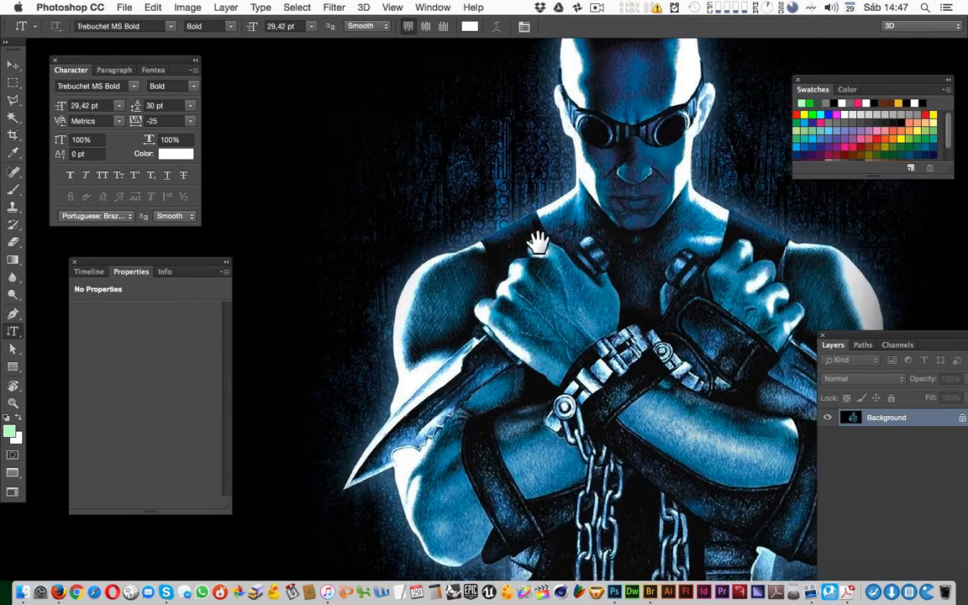
{"action": "key", "text": "super+0"}
Return to the green text-portrait document and hide the topmost text layer, keeping the horizontal paragraph text layer shown.
{"action": "mouse_move", "coordinate": [0, 0]}
{"action": "left_click", "coordinate": [475, 398]}
{"action": "key", "text": "ctrl+Tab"}
{"action": "left_click_drag", "start_coordinate": [582, 358], "coordinate": [602, 371]}
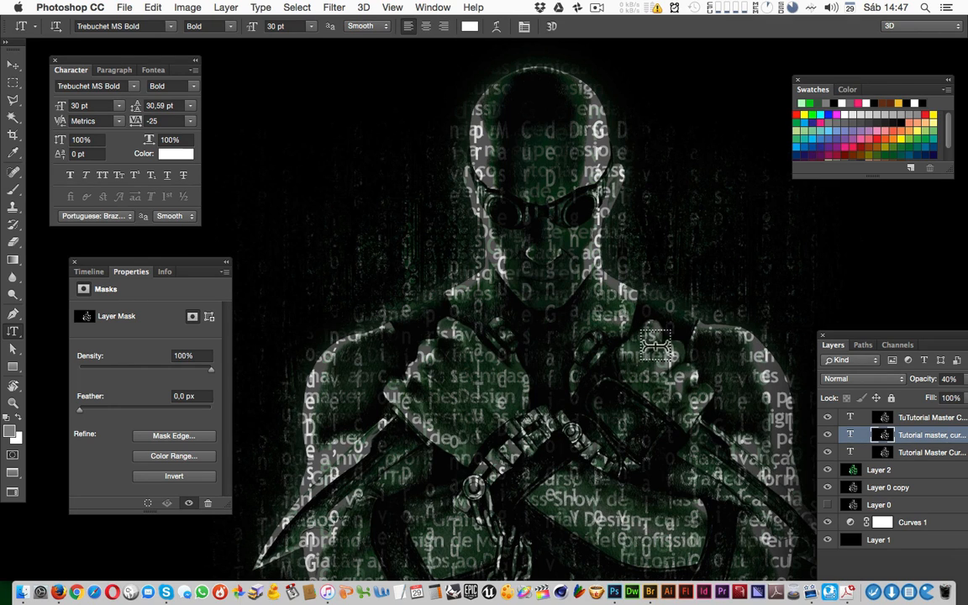
{"action": "left_click", "coordinate": [827, 435]}
{"action": "left_click", "coordinate": [827, 416]}
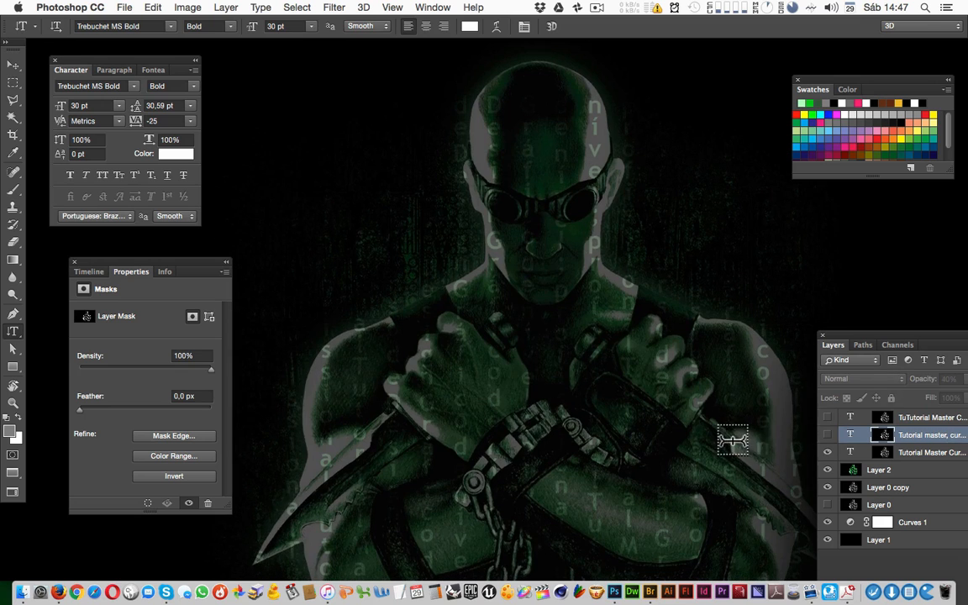
{"action": "left_click", "coordinate": [826, 435]}
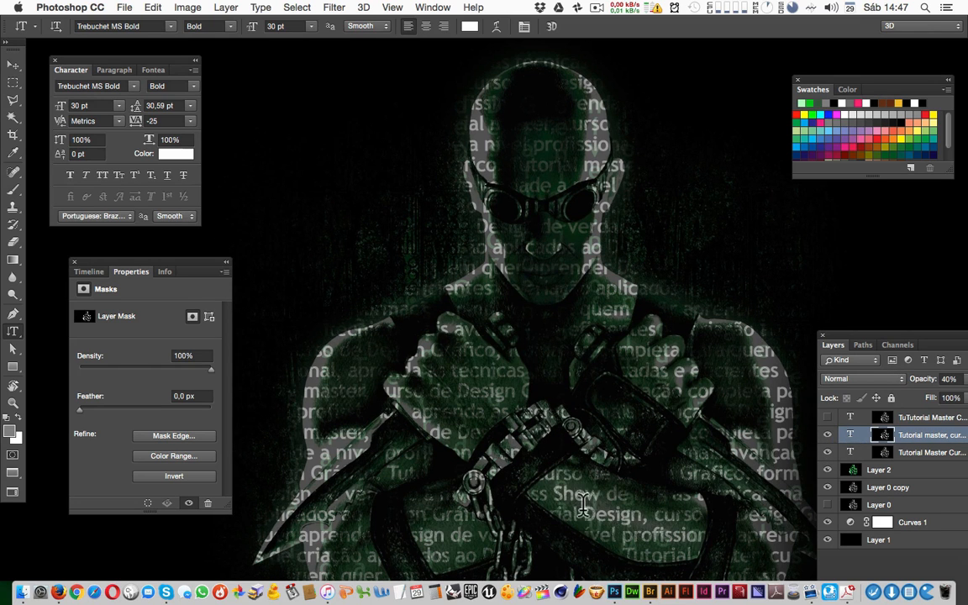
Replace the word "Show" with "Aprender" in the horizontal paragraph text over the crossed arms.
{"action": "left_click_drag", "start_coordinate": [555, 496], "coordinate": [601, 496]}
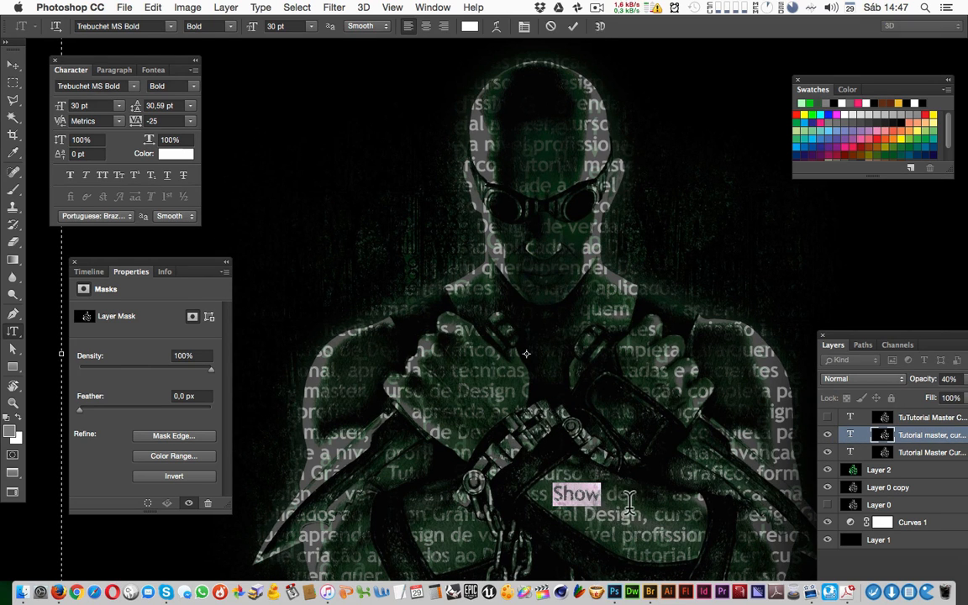
{"action": "type", "text": "Aprende"}
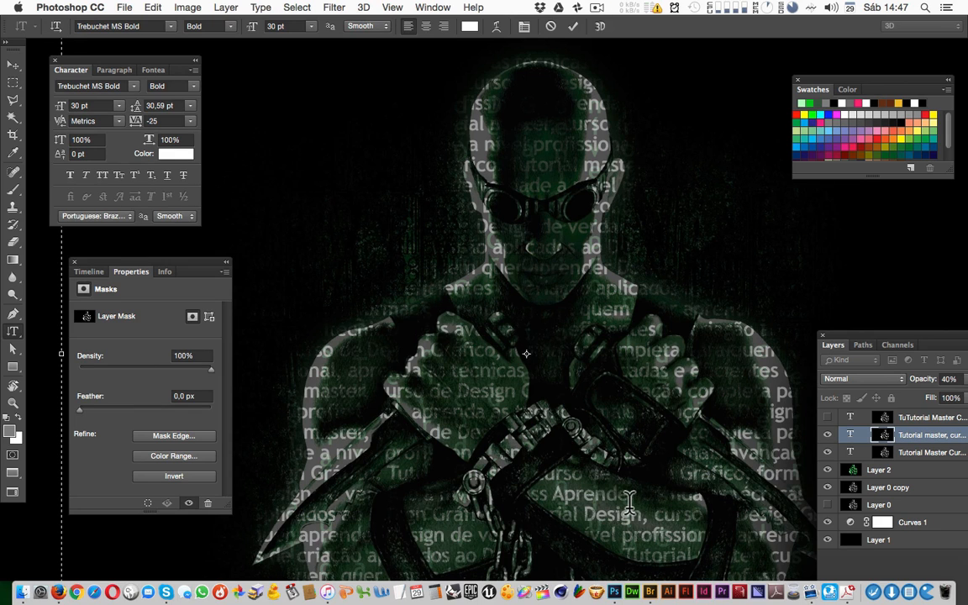
{"action": "key", "text": "super+Return"}
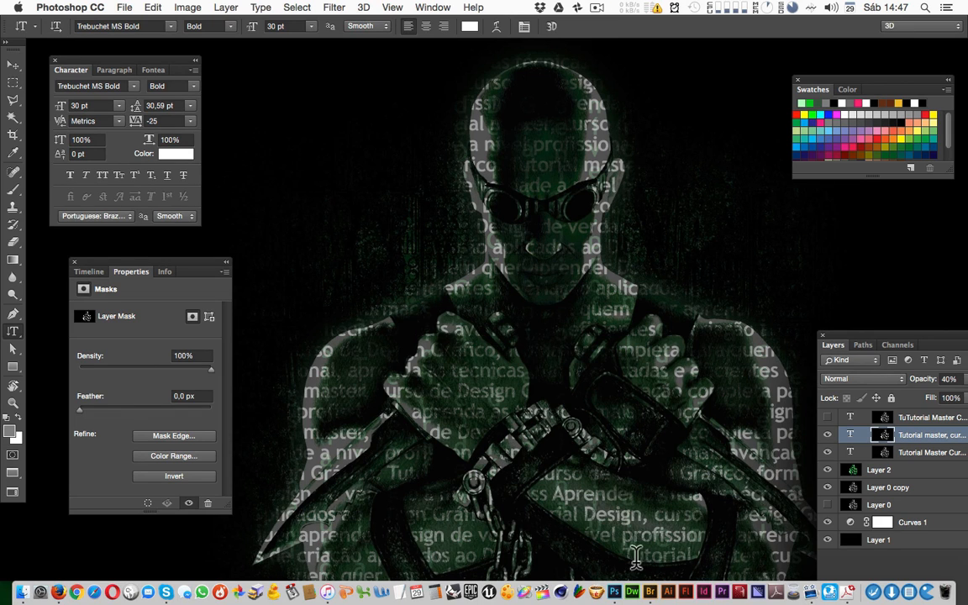
{"action": "scroll", "coordinate": [511, 420], "scroll_direction": "down", "scroll_amount": 3}
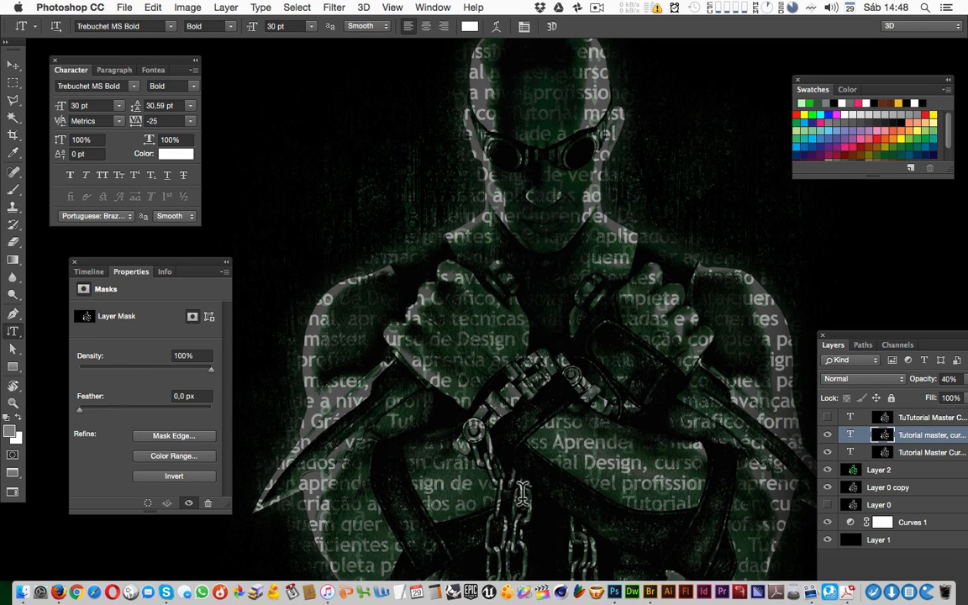
{"action": "left_click_drag", "start_coordinate": [566, 295], "coordinate": [565, 317]}
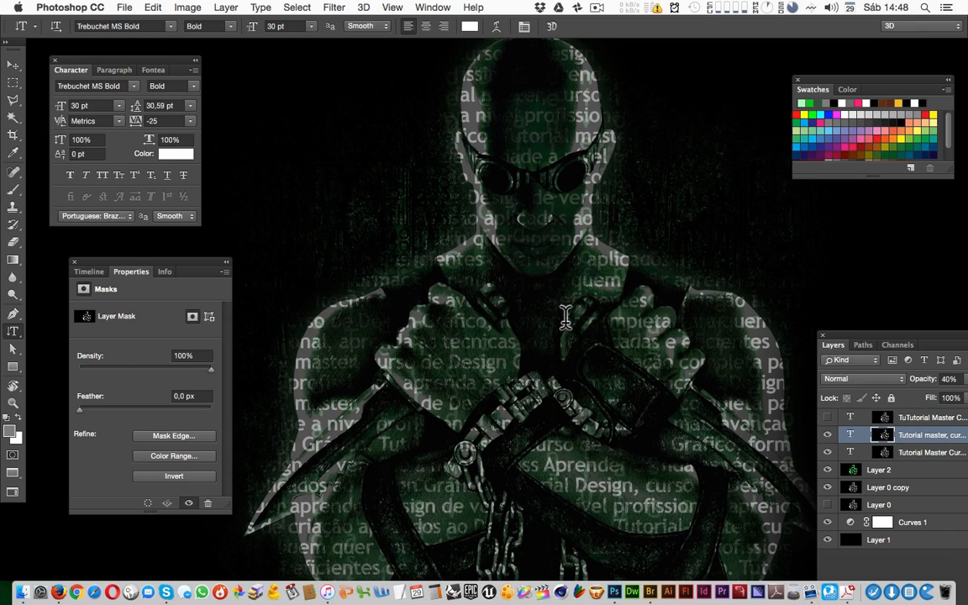
View the whole text portrait, return to the standard screen mode and minimize this document's window.
{"action": "mouse_move", "coordinate": [3, 3]}
{"action": "left_click", "coordinate": [238, 136]}
{"action": "key", "text": "super+minus"}
{"action": "key", "text": "super+minus"}
{"action": "key", "text": "f"}
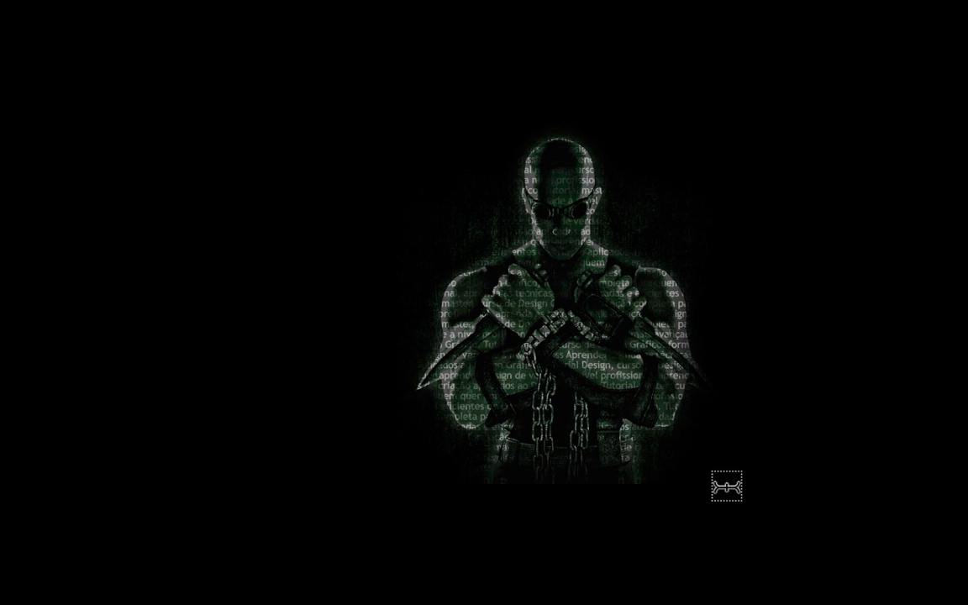
{"action": "key", "text": "f"}
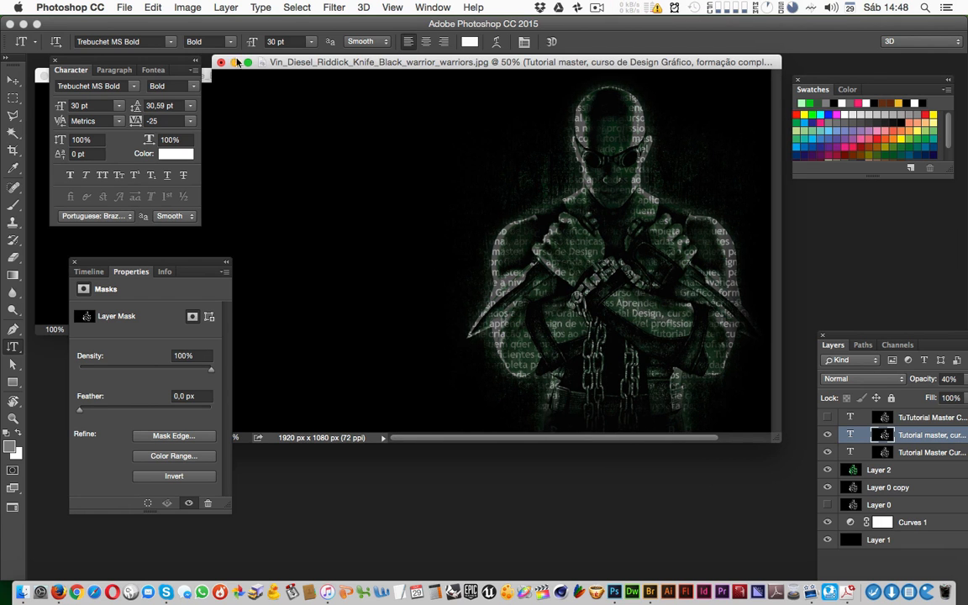
{"action": "left_click", "coordinate": [234, 63]}
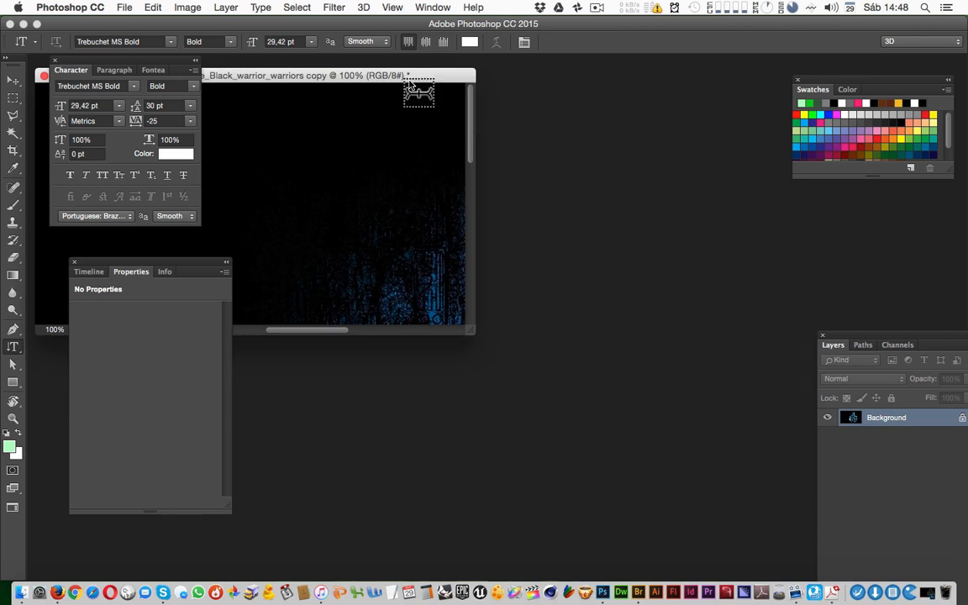
Enlarge the blue image's window, set its zoom to 66.67% and centre the figure in it.
{"action": "left_click_drag", "start_coordinate": [422, 79], "coordinate": [547, 125]}
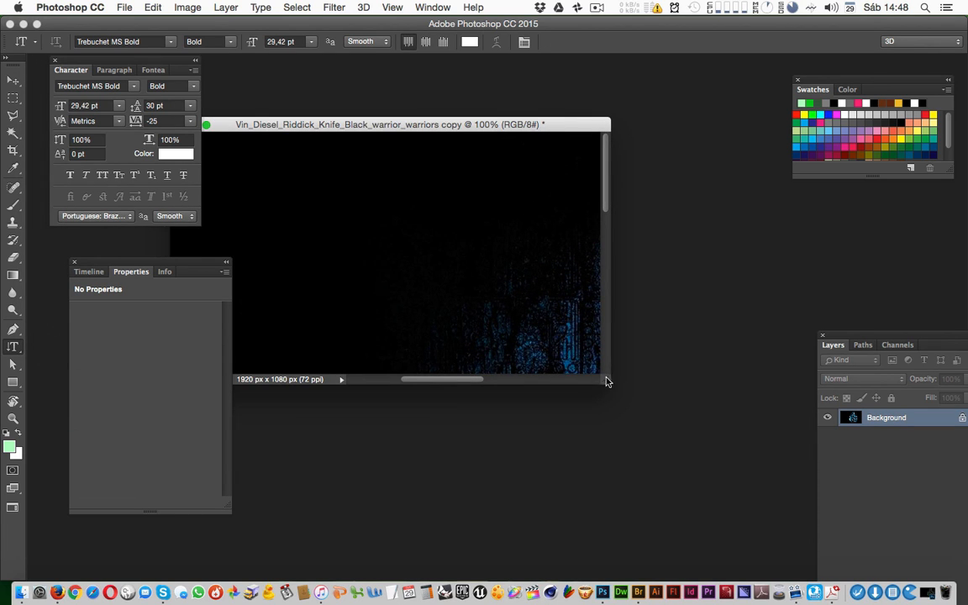
{"action": "left_click_drag", "start_coordinate": [607, 383], "coordinate": [758, 490]}
{"action": "key", "text": "super+minus"}
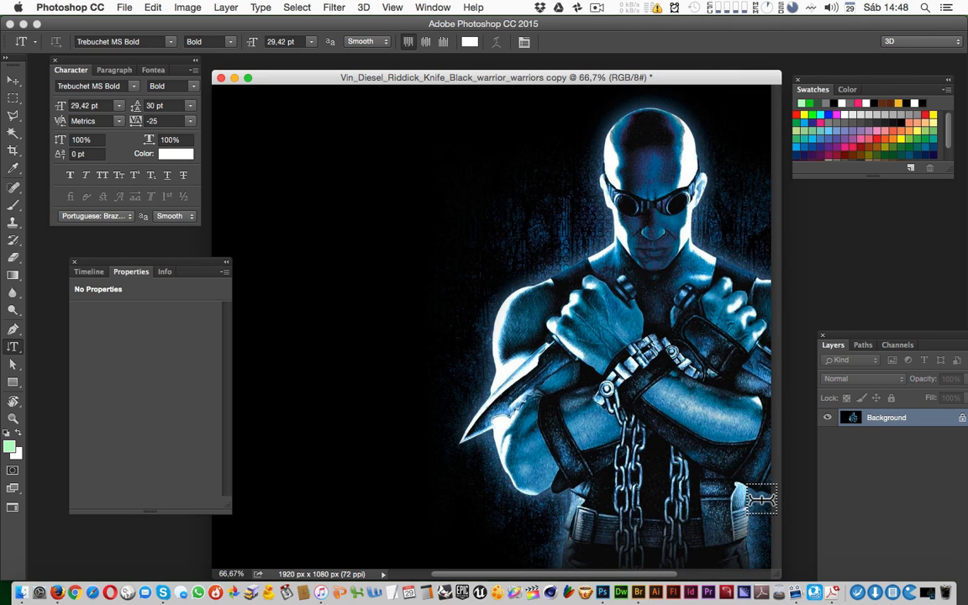
{"action": "left_click_drag", "start_coordinate": [723, 458], "coordinate": [557, 421]}
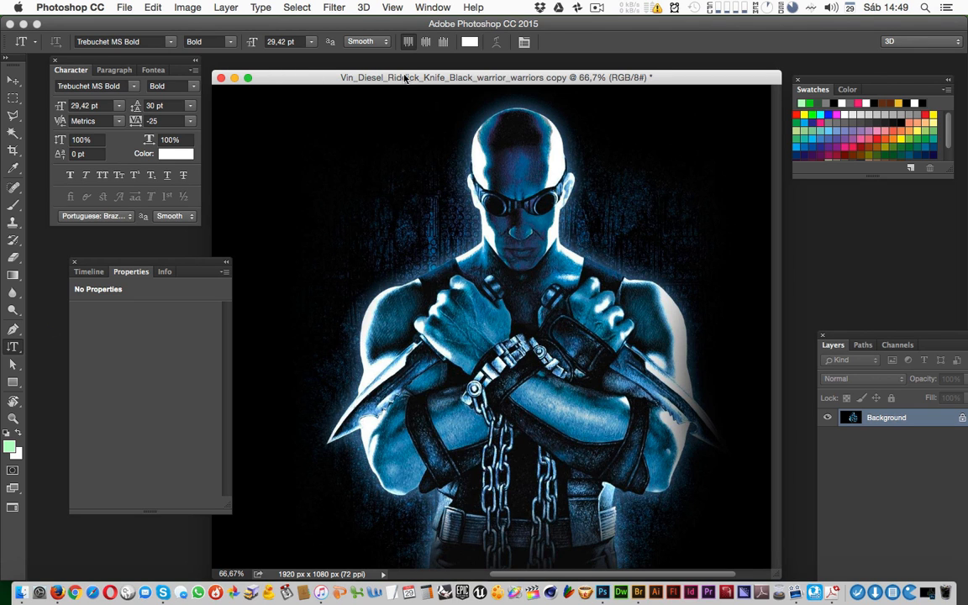
Duplicate the blue image under the default name and minimize the duplicate's window.
{"action": "left_click", "coordinate": [125, 8]}
{"action": "mouse_move", "coordinate": [179, 9]}
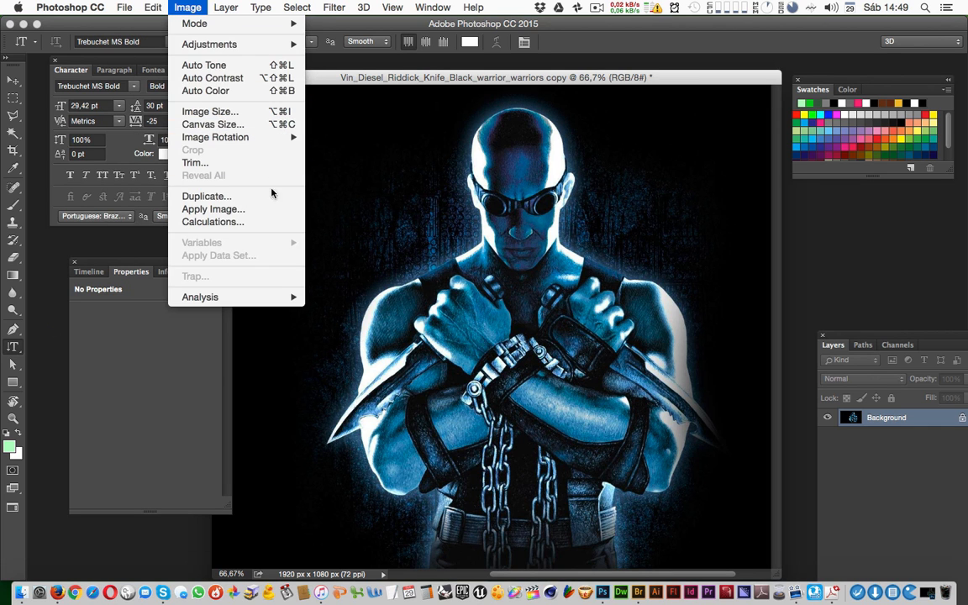
{"action": "left_click", "coordinate": [248, 195]}
{"action": "left_click", "coordinate": [690, 314]}
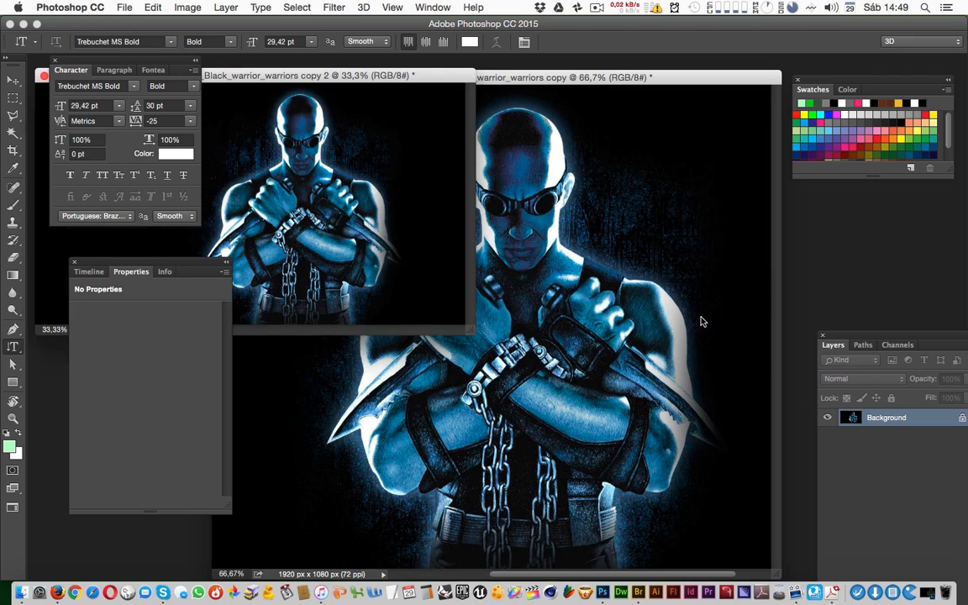
{"action": "left_click_drag", "start_coordinate": [343, 78], "coordinate": [545, 213]}
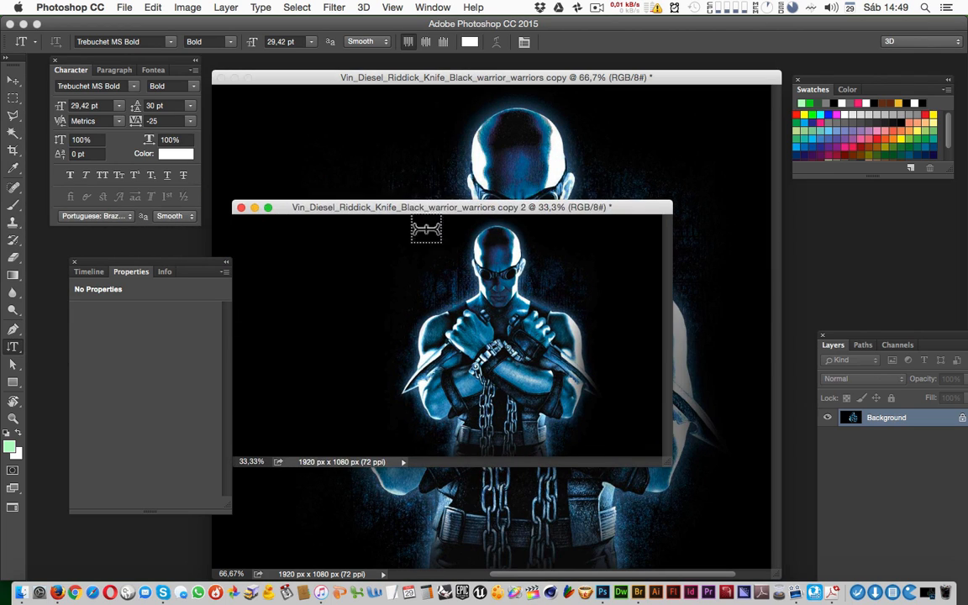
{"action": "left_click", "coordinate": [255, 209]}
Bring the first blue copy to the front, shift its window slightly and place the Layers panel directly beneath Swatches.
{"action": "key", "text": "ctrl+Down"}
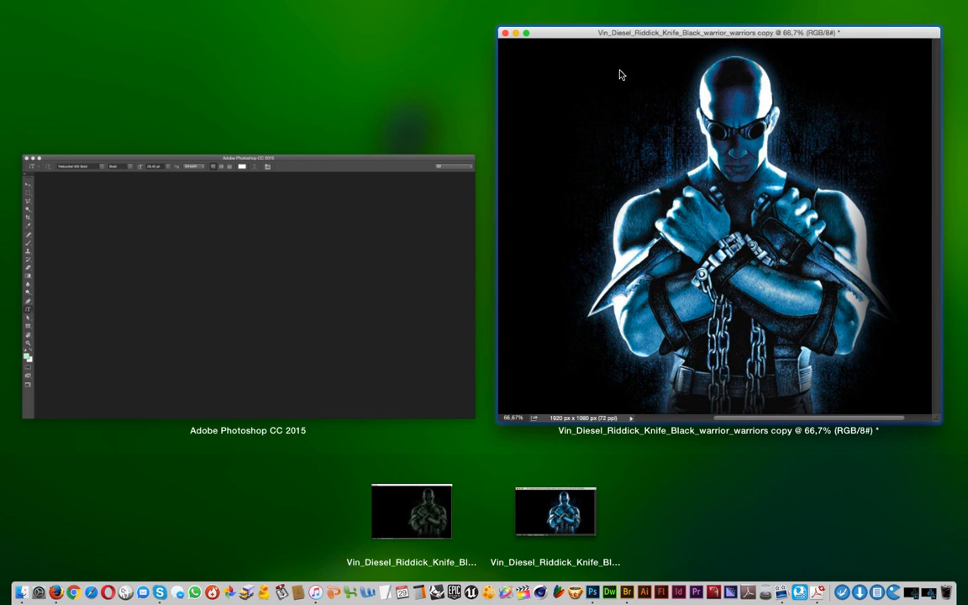
{"action": "left_click", "coordinate": [624, 44]}
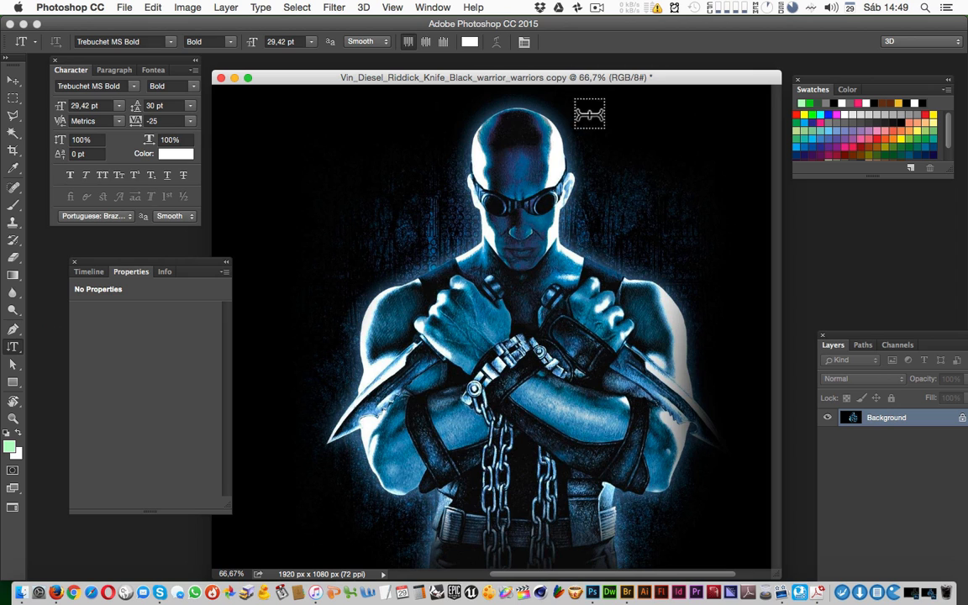
{"action": "left_click_drag", "start_coordinate": [662, 79], "coordinate": [670, 78]}
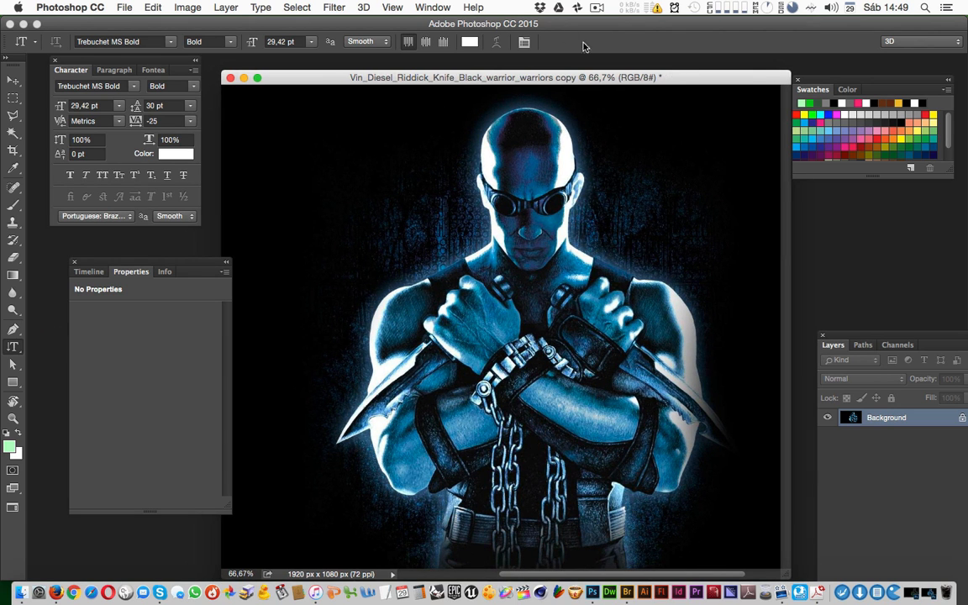
{"action": "left_click_drag", "start_coordinate": [828, 328], "coordinate": [848, 199]}
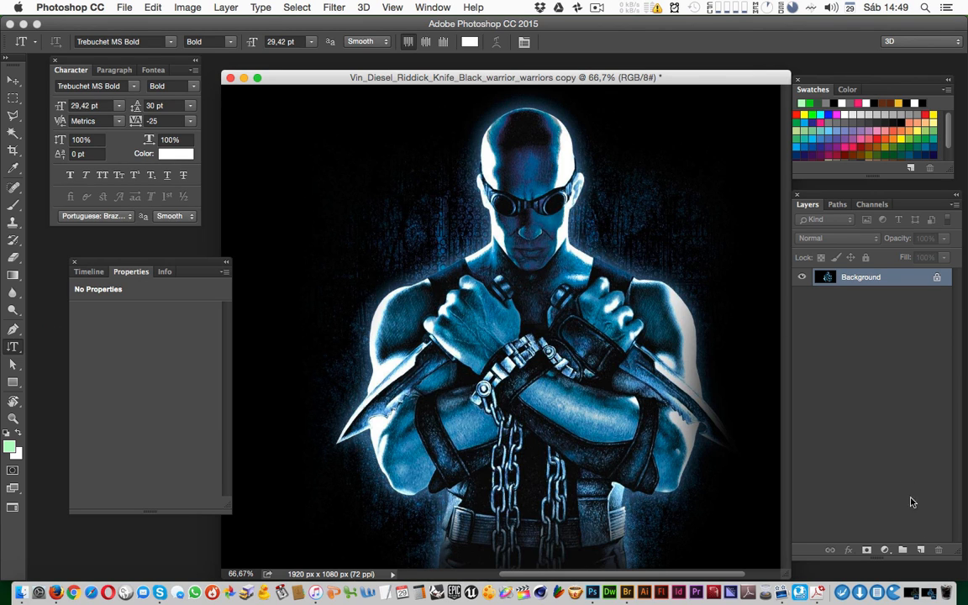
Convert the locked Background into a regular layer with the default name Layer 0.
{"action": "double_click", "coordinate": [912, 288]}
{"action": "key", "text": "Return"}
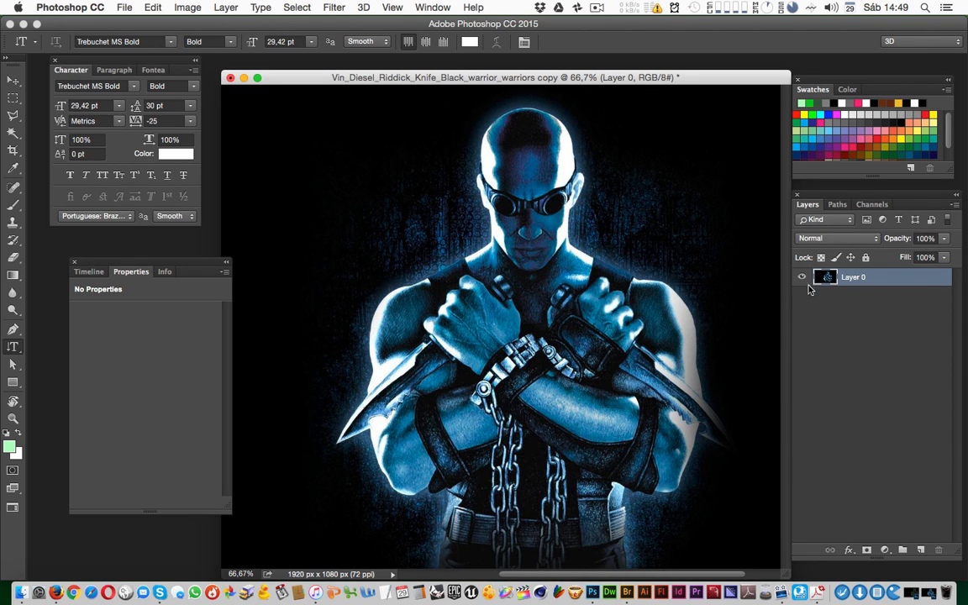
Add a Hue/Saturation adjustment layer above Layer 0 and set its Saturation to -100.
{"action": "left_click", "coordinate": [189, 8]}
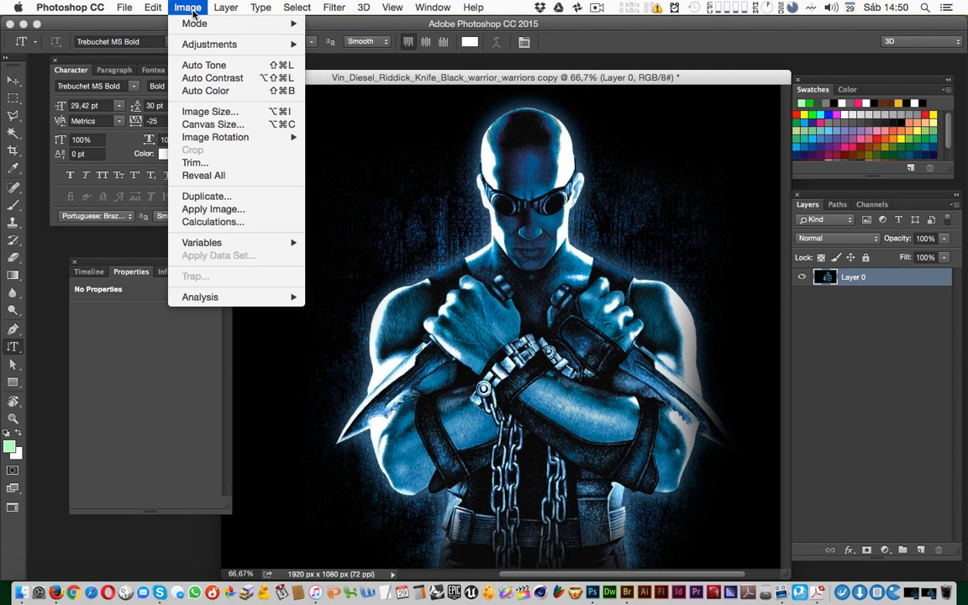
{"action": "mouse_move", "coordinate": [211, 43]}
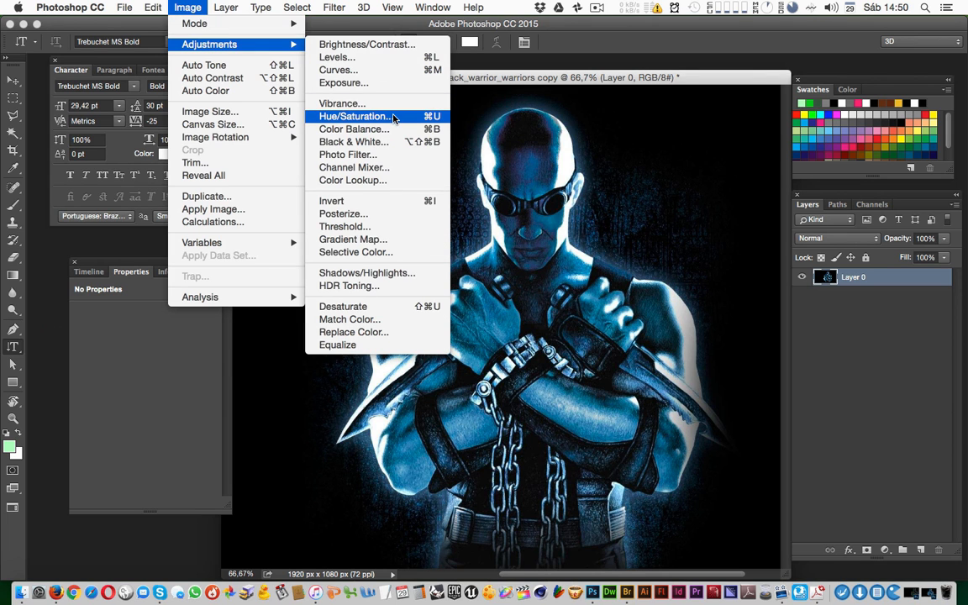
{"action": "left_click", "coordinate": [896, 479]}
{"action": "left_click", "coordinate": [885, 551]}
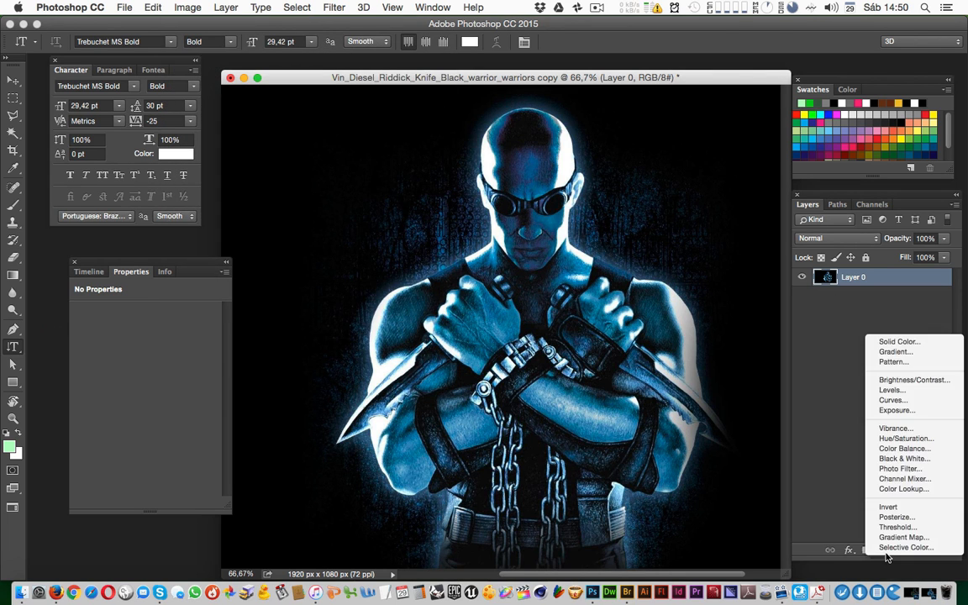
{"action": "left_click", "coordinate": [887, 557]}
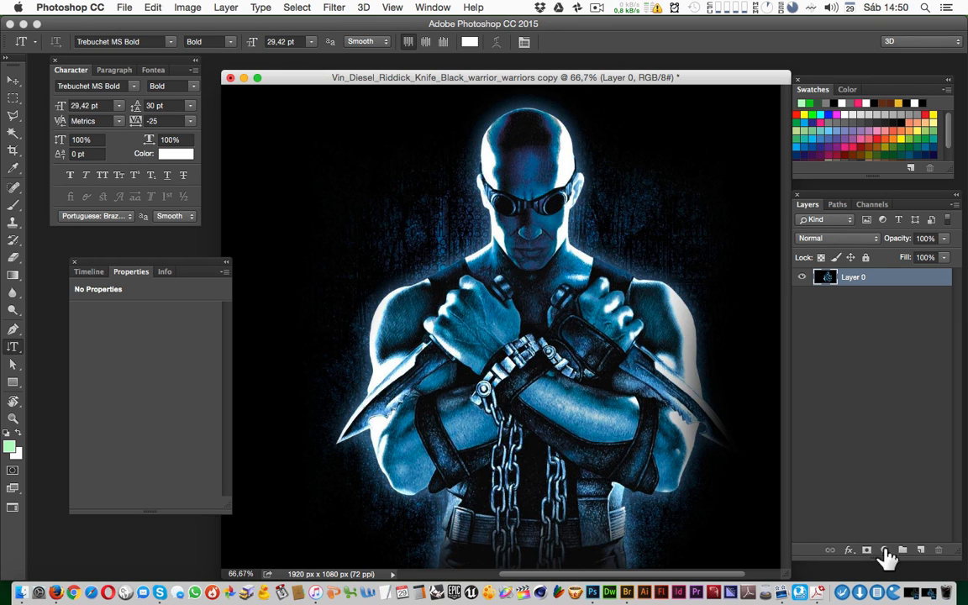
{"action": "left_click", "coordinate": [886, 556]}
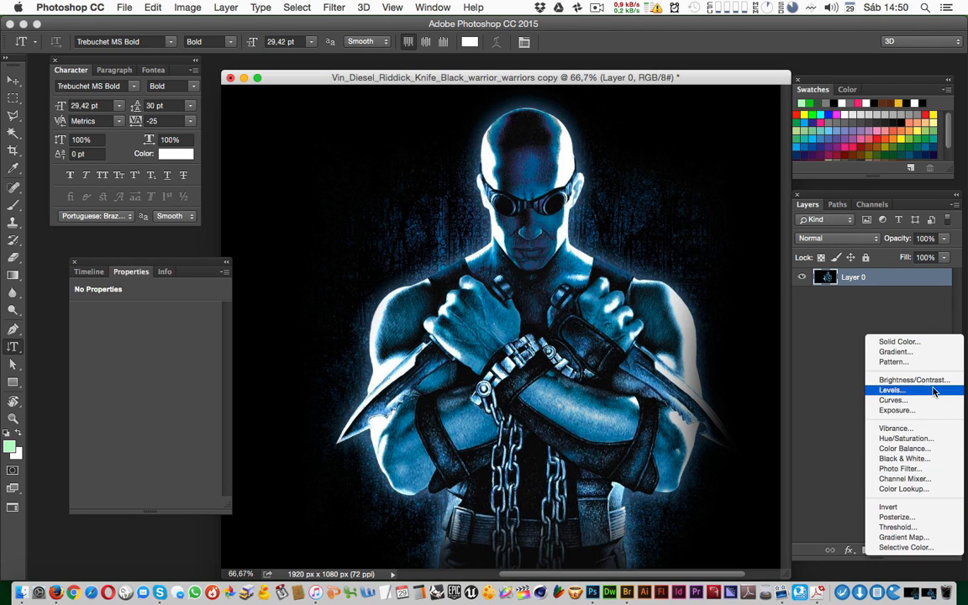
{"action": "left_click", "coordinate": [941, 440]}
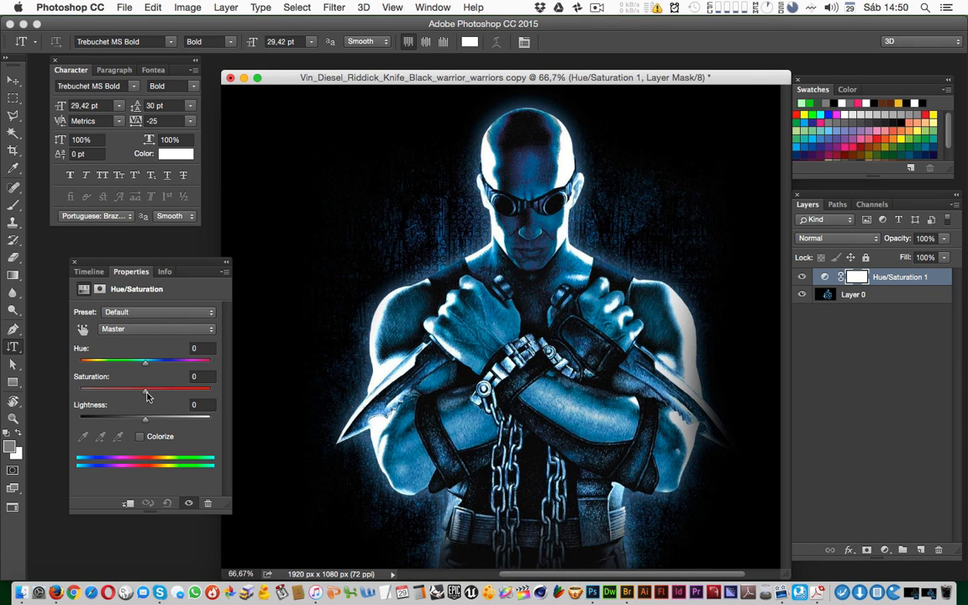
{"action": "left_click_drag", "start_coordinate": [146, 395], "coordinate": [80, 395]}
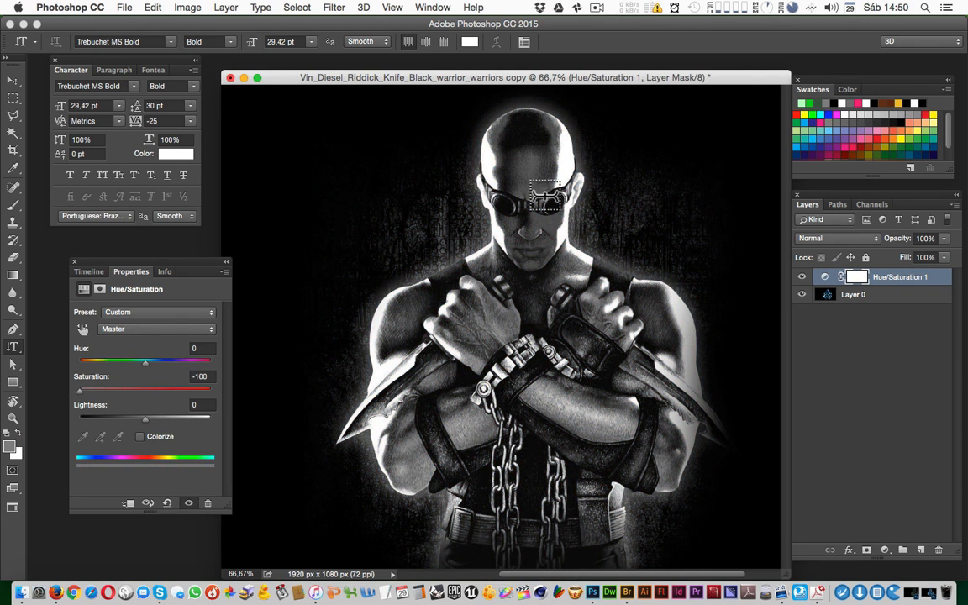
{"action": "left_click_drag", "start_coordinate": [164, 266], "coordinate": [144, 250]}
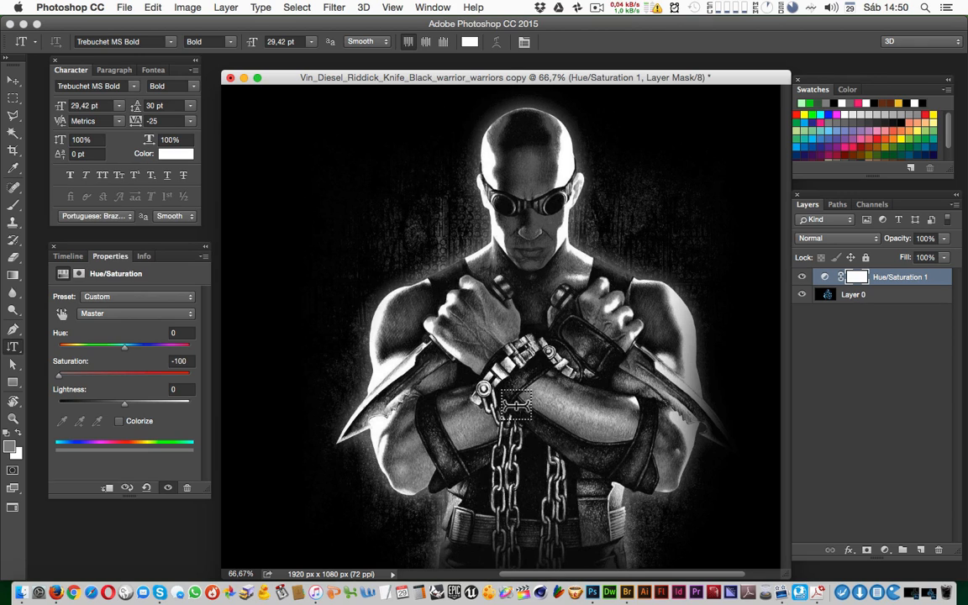
Check the layer structure of the finished text portrait document, and return to the grayscale image.
{"action": "mouse_move", "coordinate": [1, 1]}
{"action": "left_click", "coordinate": [434, 508]}
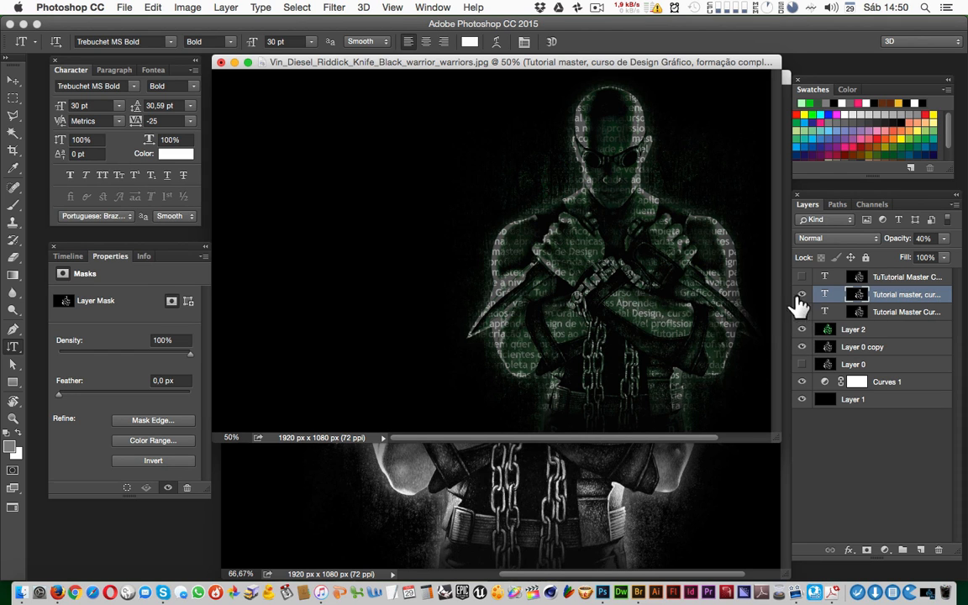
{"action": "left_click", "coordinate": [614, 481]}
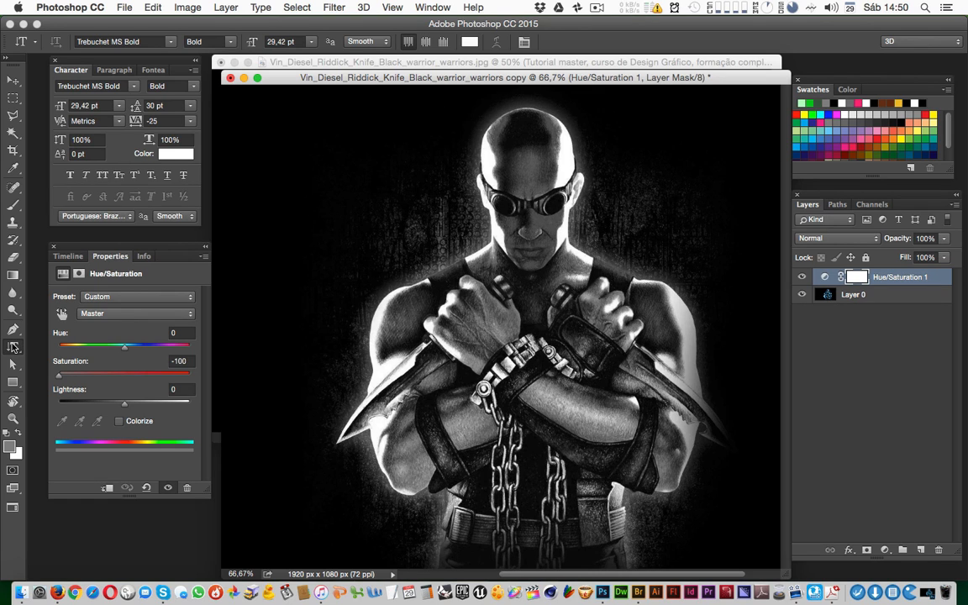
Enlarge the image window slightly at 50% zoom and draw a horizontal paragraph text box around the whole warrior figure.
{"action": "left_click", "coordinate": [13, 347]}
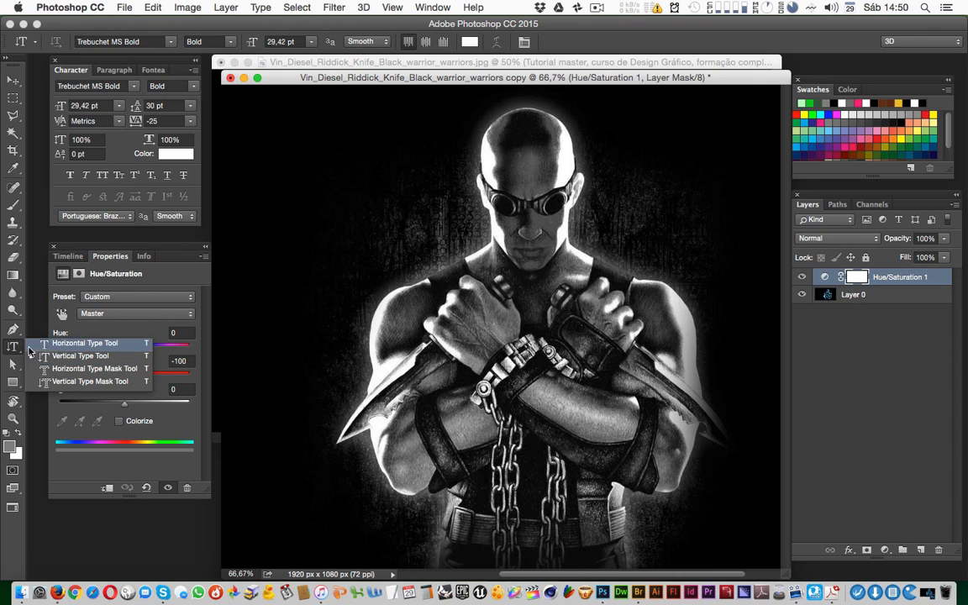
{"action": "left_click", "coordinate": [80, 343]}
{"action": "left_click", "coordinate": [14, 349]}
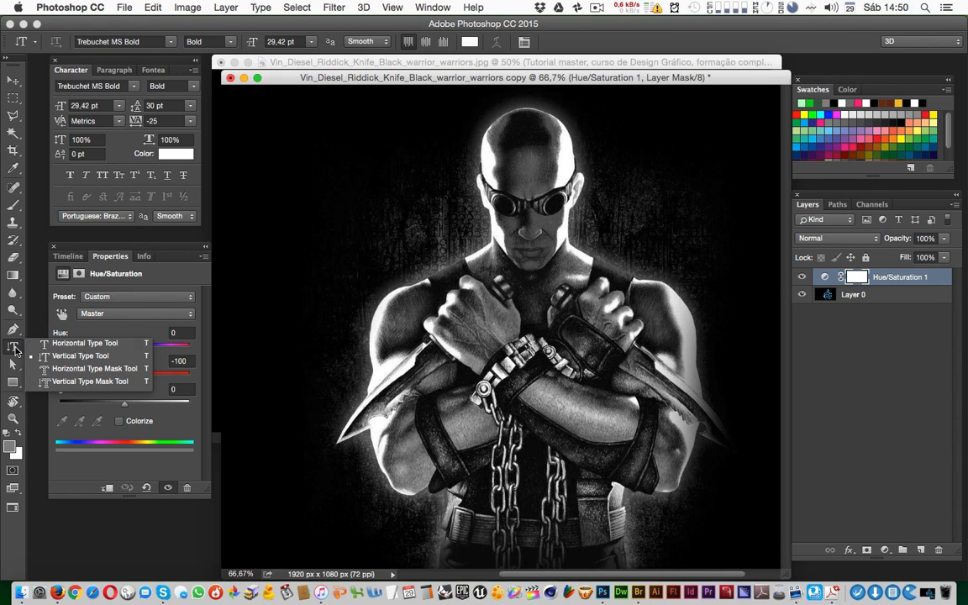
{"action": "left_click", "coordinate": [106, 345]}
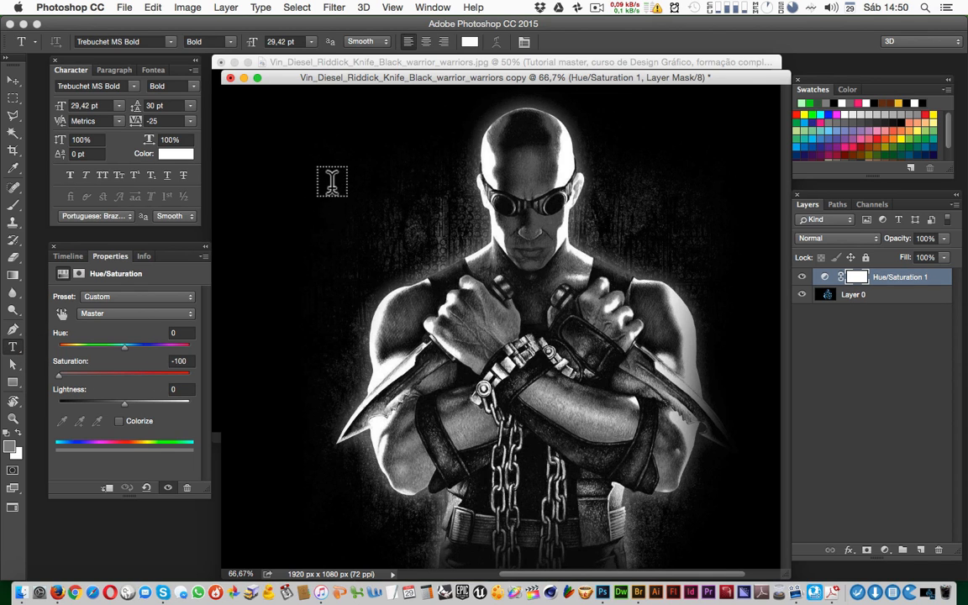
{"action": "key", "text": "super+minus"}
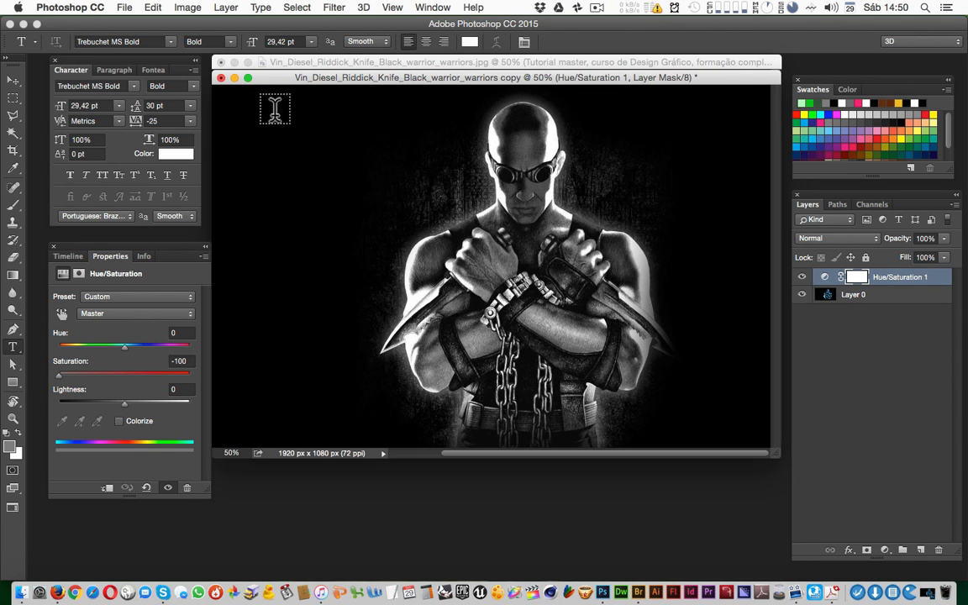
{"action": "left_click_drag", "start_coordinate": [778, 459], "coordinate": [793, 482]}
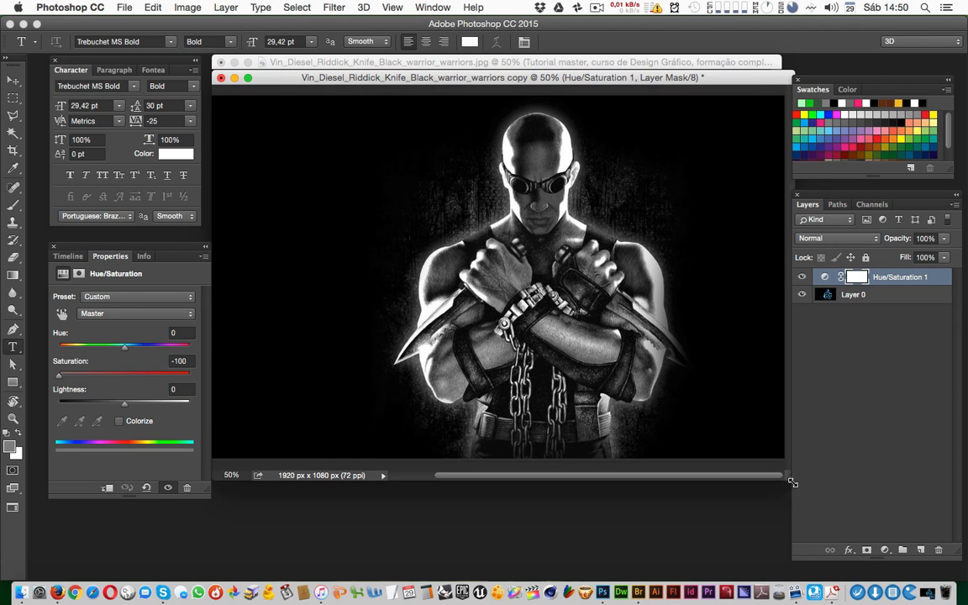
{"action": "left_click_drag", "start_coordinate": [308, 101], "coordinate": [759, 460]}
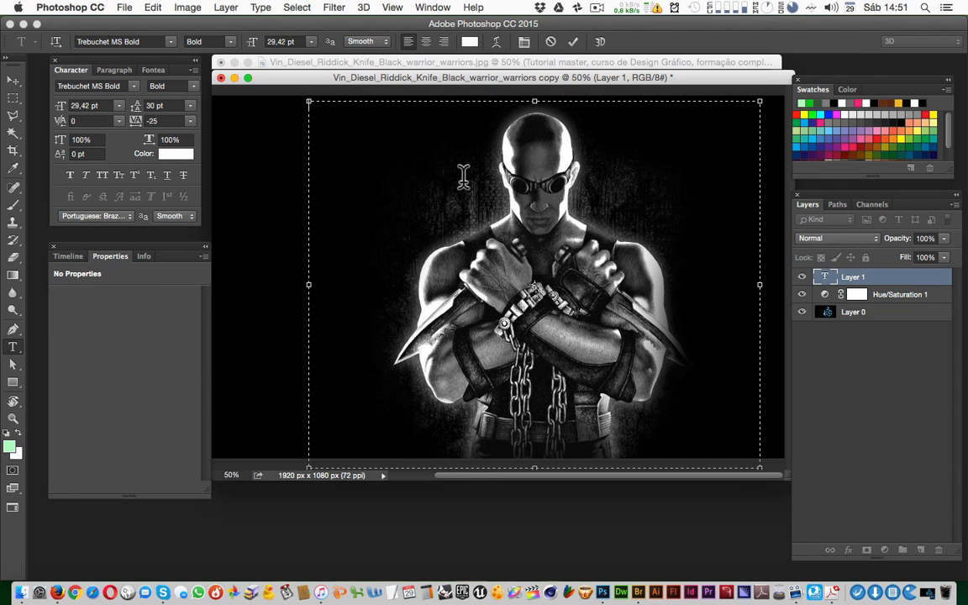
{"action": "type", "text": "Turtoerasdjasl dj"}
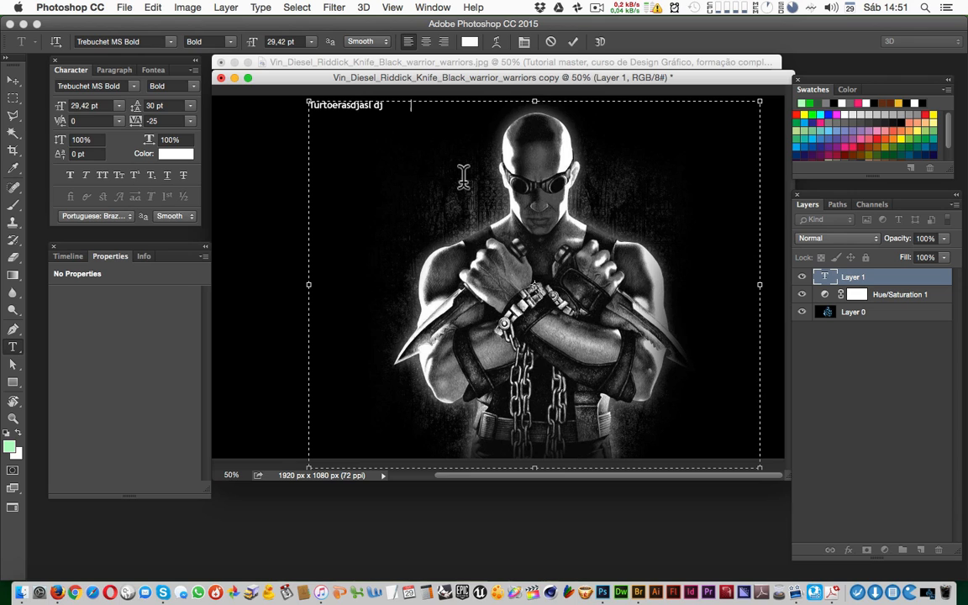
{"action": "type", "text": "aslkdj alskdj alsdj alskdjalsk adjalskjdakl"}
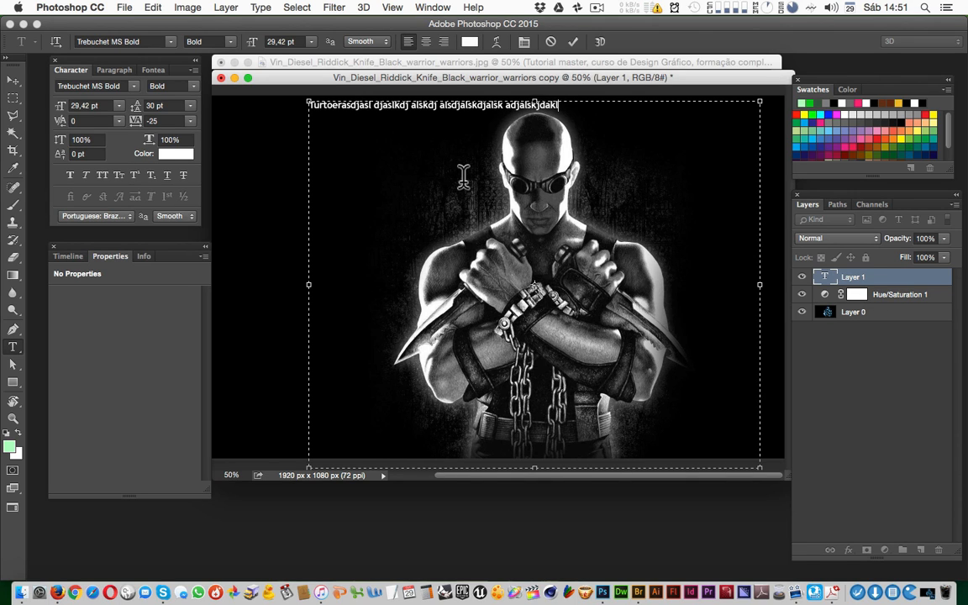
{"action": "key", "text": "super+a"}
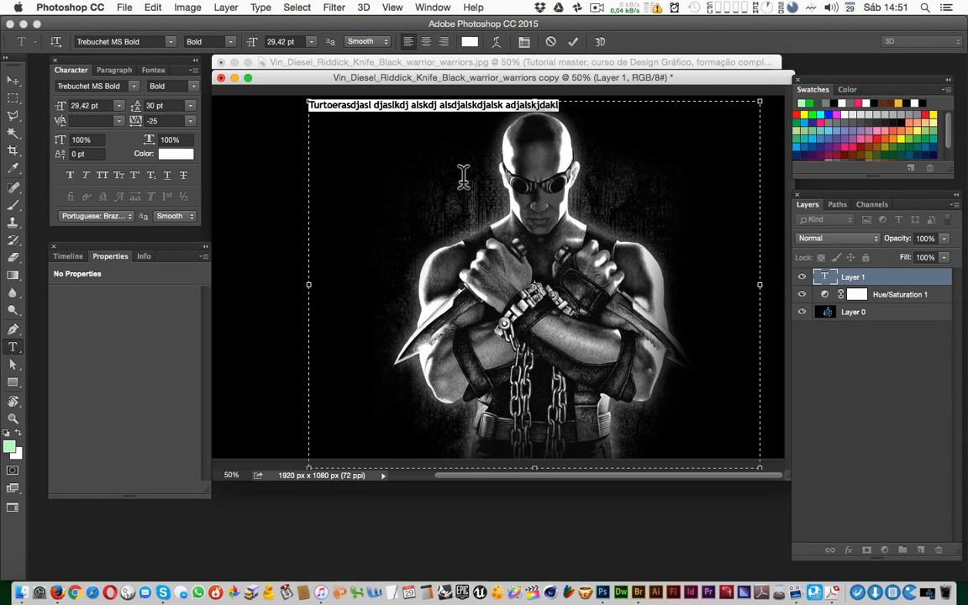
{"action": "type", "text": "Tutor"}
{"action": "key", "text": "super+a"}
Write "Curso de Design Gráfico do Tutorial Master, para quem quer aprender a nível profissional, alta qualidade, aprendizado" in the text box.
{"action": "type", "text": "Curso de Design Gráfico"}
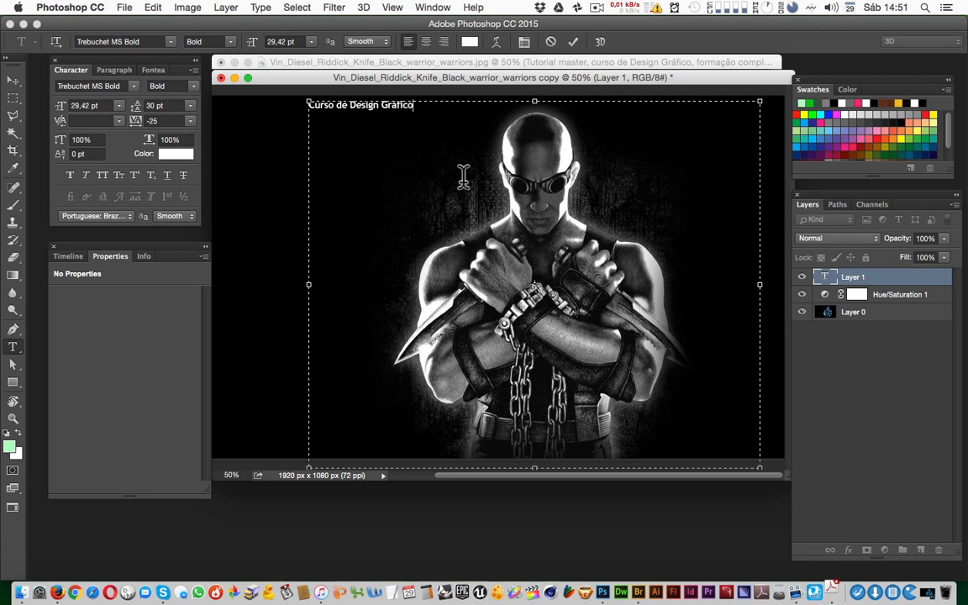
{"action": "type", "text": " do Tutorial"}
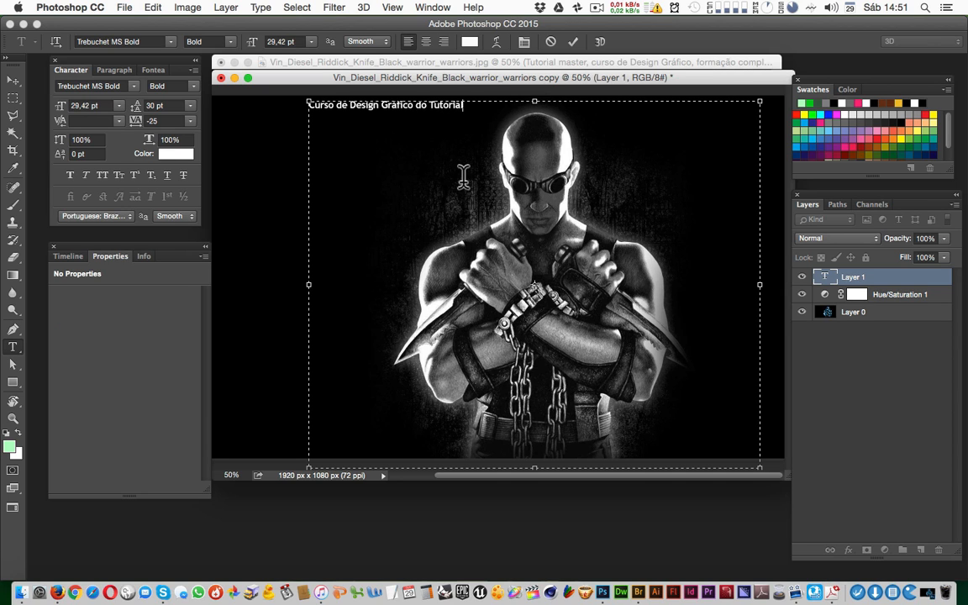
{"action": "type", "text": " Master, a"}
{"action": "key", "text": "BackSpace"}
{"action": "key", "text": "BackSpace"}
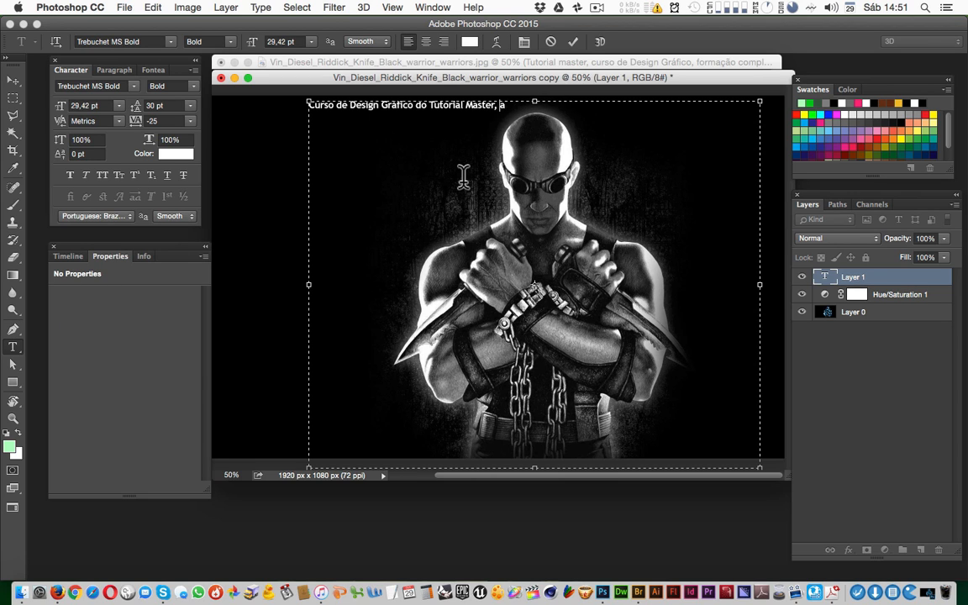
{"action": "type", "text": "m quer aprender a n"}
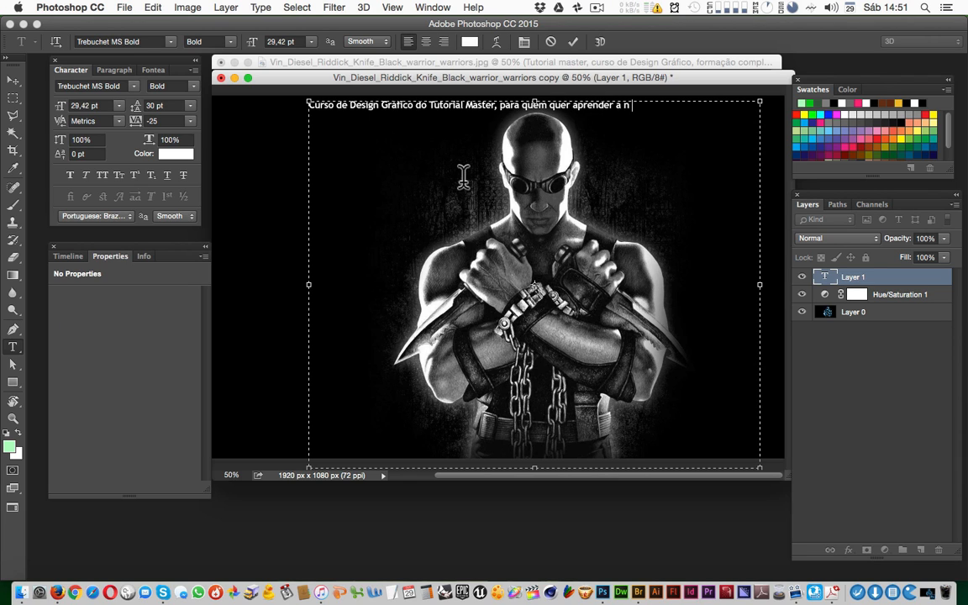
{"action": "type", "text": "ível profiss"}
{"action": "type", "text": ", aprendizado"}
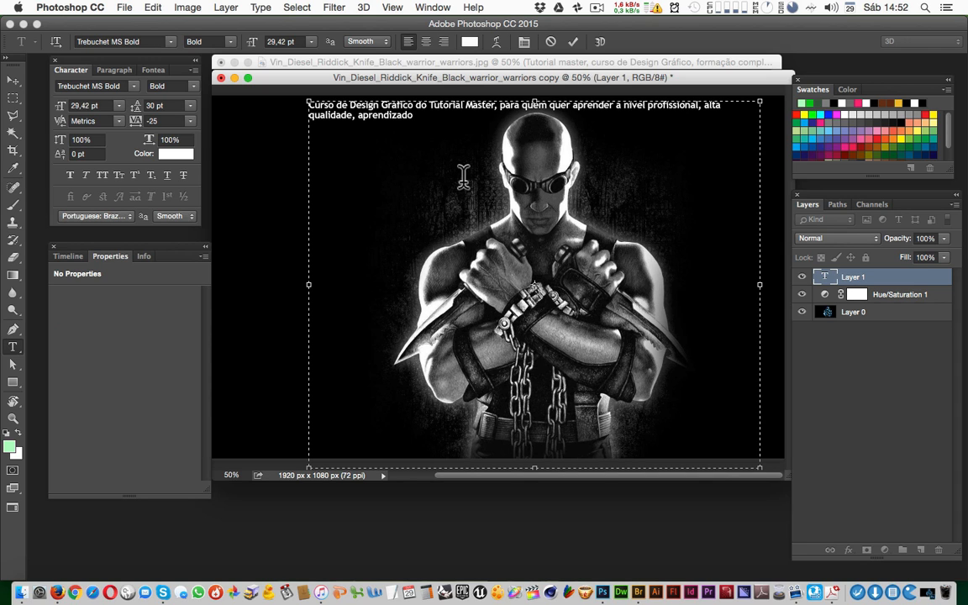
{"action": "key", "text": "super+a"}
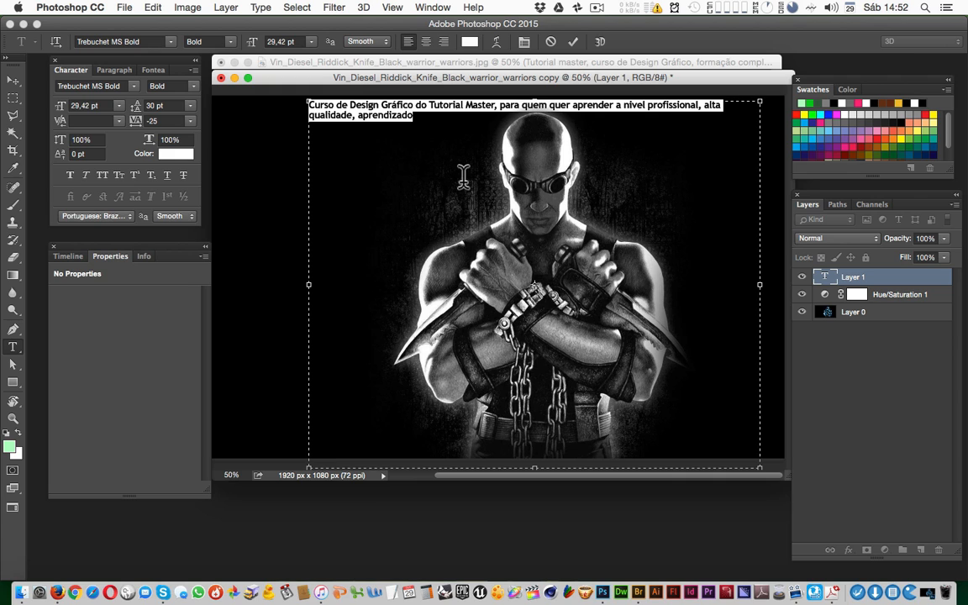
{"action": "key", "text": "super"}
{"action": "left_click", "coordinate": [463, 178]}
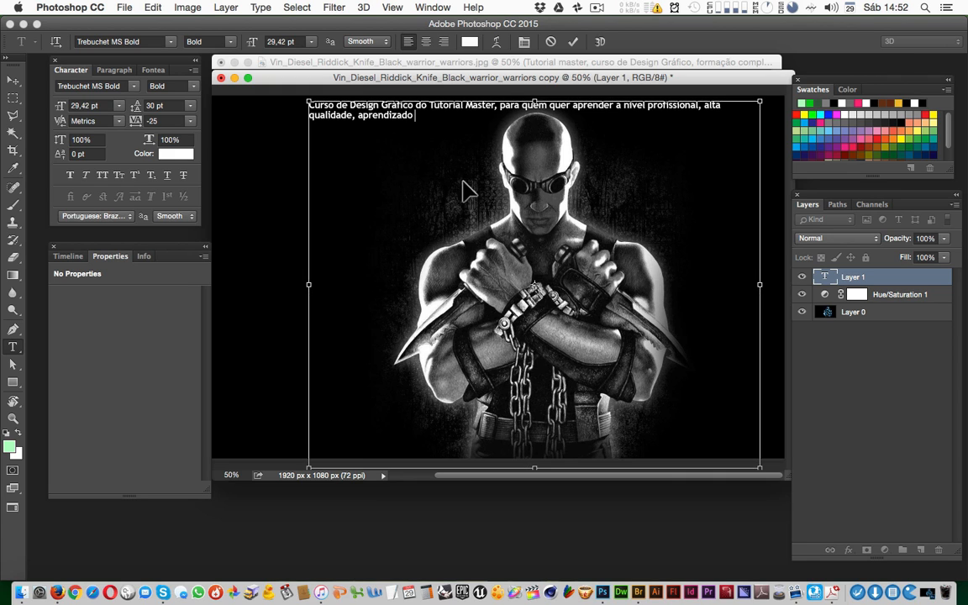
{"action": "key", "text": "super+a"}
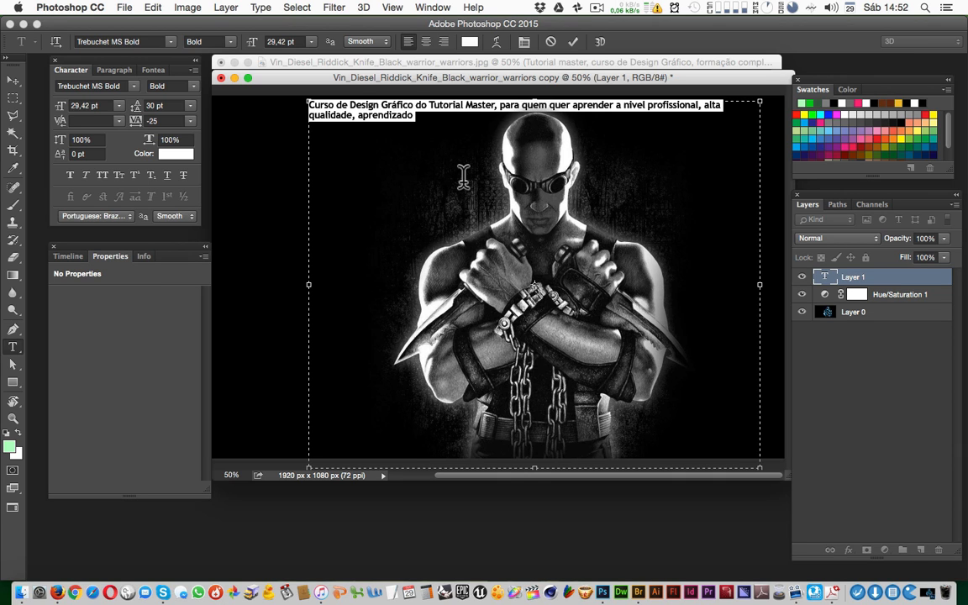
{"action": "left_click", "coordinate": [463, 179]}
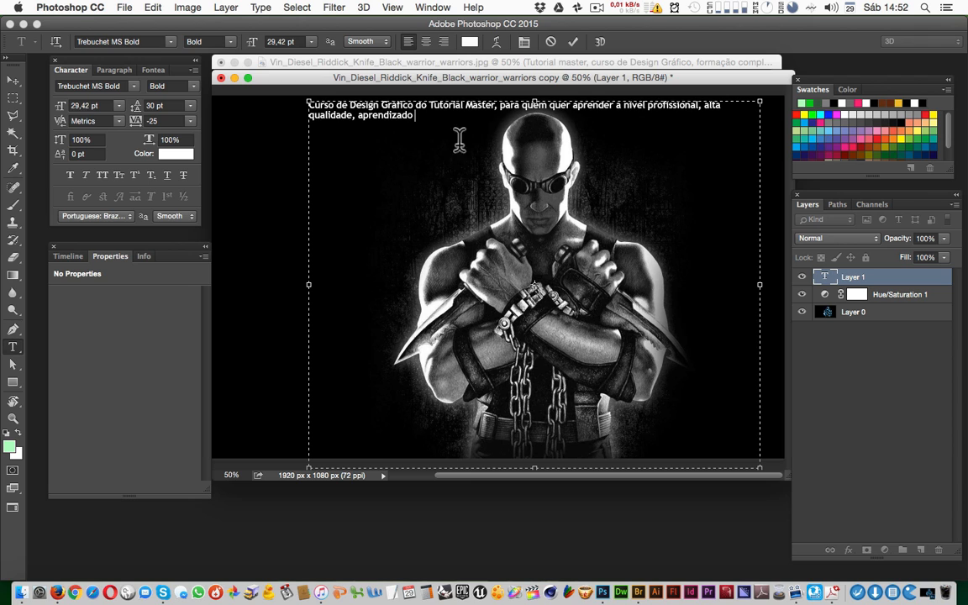
{"action": "type", "text": "cvxzvxcv"}
Copy the whole sentence and paste it repeatedly until the text box is filled over the figure, and commit the text.
{"action": "key", "text": "super+a"}
{"action": "key", "text": "super+c"}
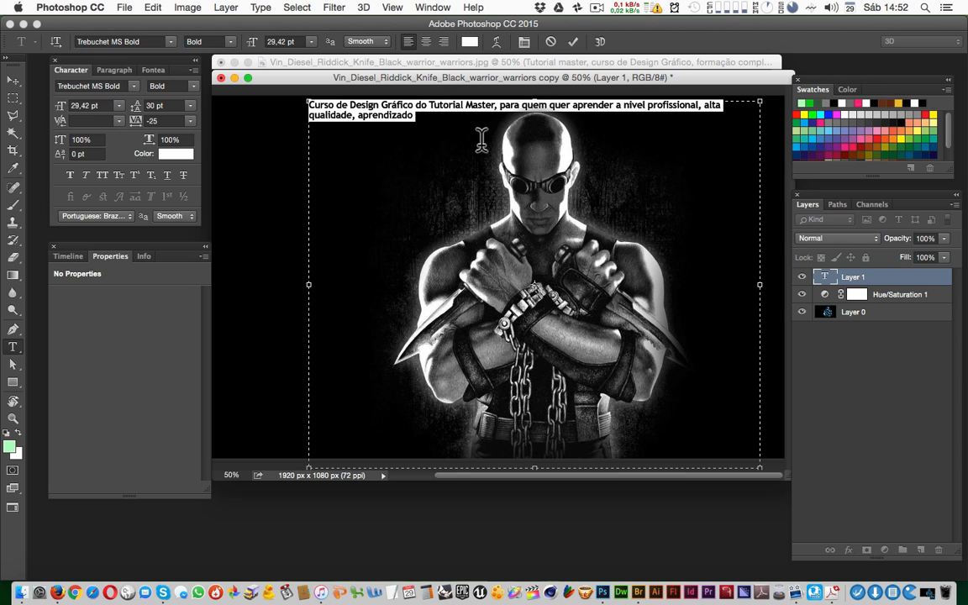
{"action": "left_click", "coordinate": [453, 122]}
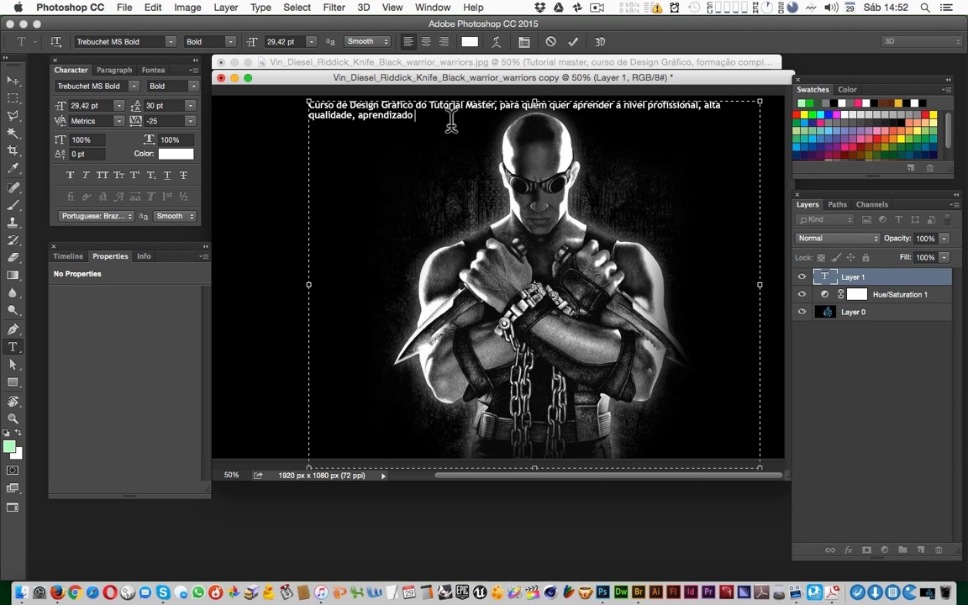
{"action": "key", "text": "super+v"}
{"action": "key", "text": "super+v"}
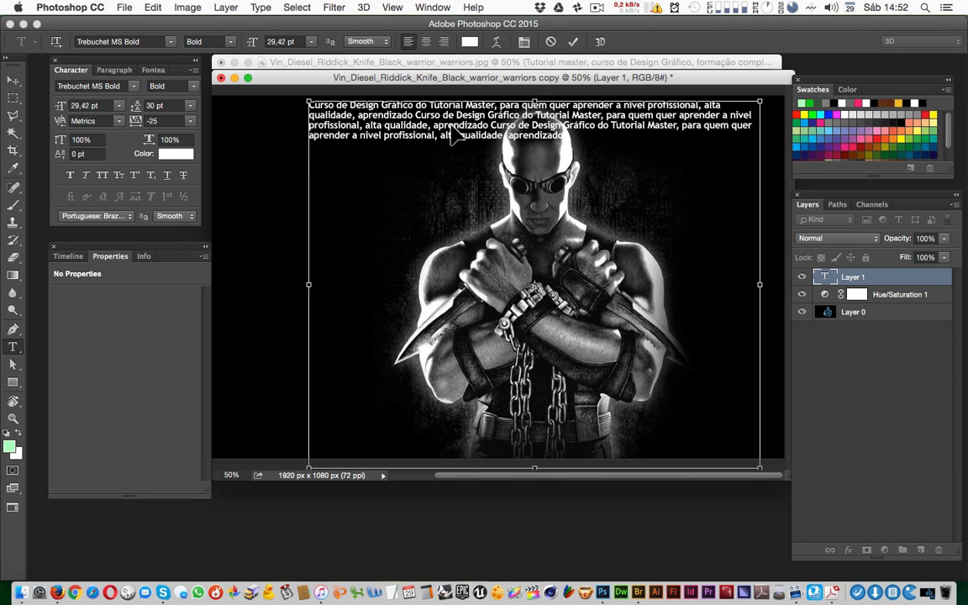
{"action": "key", "text": "super+v"}
{"action": "key", "text": "super+v"}
{"action": "key", "text": "super+v"}
{"action": "key", "text": "super+v"}
{"action": "key", "text": "super+v"}
{"action": "key", "text": "super+v"}
{"action": "key", "text": "super+v"}
{"action": "key", "text": "super+v"}
{"action": "key", "text": "super+v"}
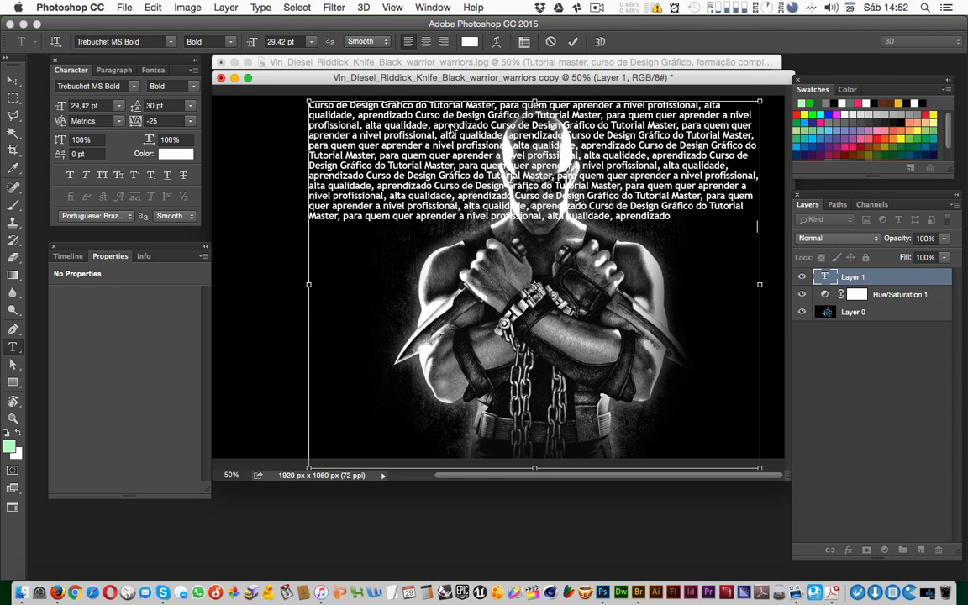
{"action": "key", "text": "super+v"}
{"action": "key", "text": "super+v"}
{"action": "key", "text": "super+v"}
{"action": "key", "text": "super+v"}
{"action": "key", "text": "super+v"}
{"action": "key", "text": "super+v"}
{"action": "key", "text": "super+v"}
{"action": "key", "text": "super+v"}
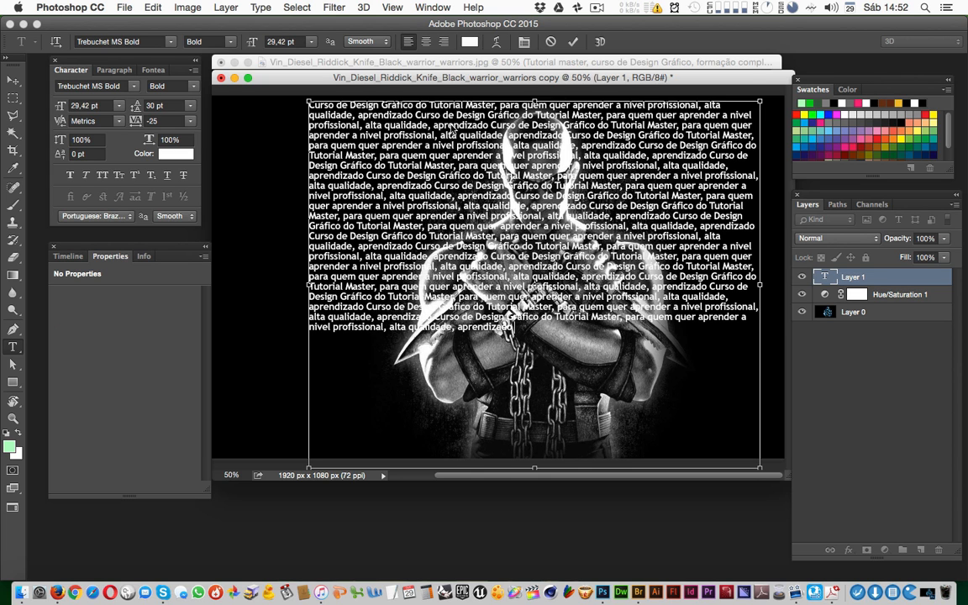
{"action": "key", "text": "super+v"}
{"action": "key", "text": "super+v"}
{"action": "key", "text": "super+v"}
{"action": "key", "text": "super+v"}
{"action": "key", "text": "super+v"}
{"action": "key", "text": "super+v"}
{"action": "key", "text": "super+v"}
{"action": "key", "text": "super+v"}
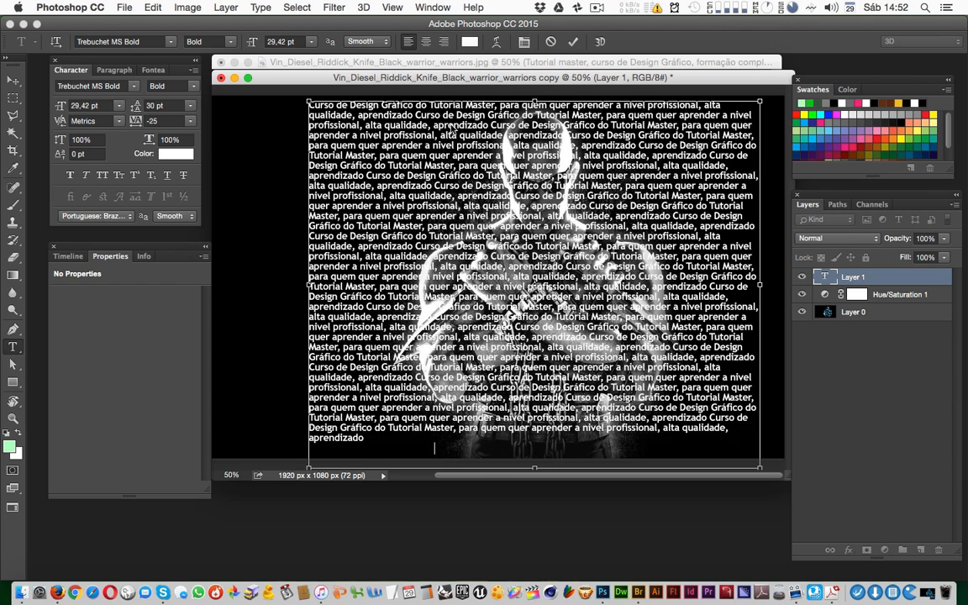
{"action": "type", "text": "Curso de Design Gráfico do Tutorial Master, para quem quer aprender a nivel profissional, alta qualidade, aprendizado"}
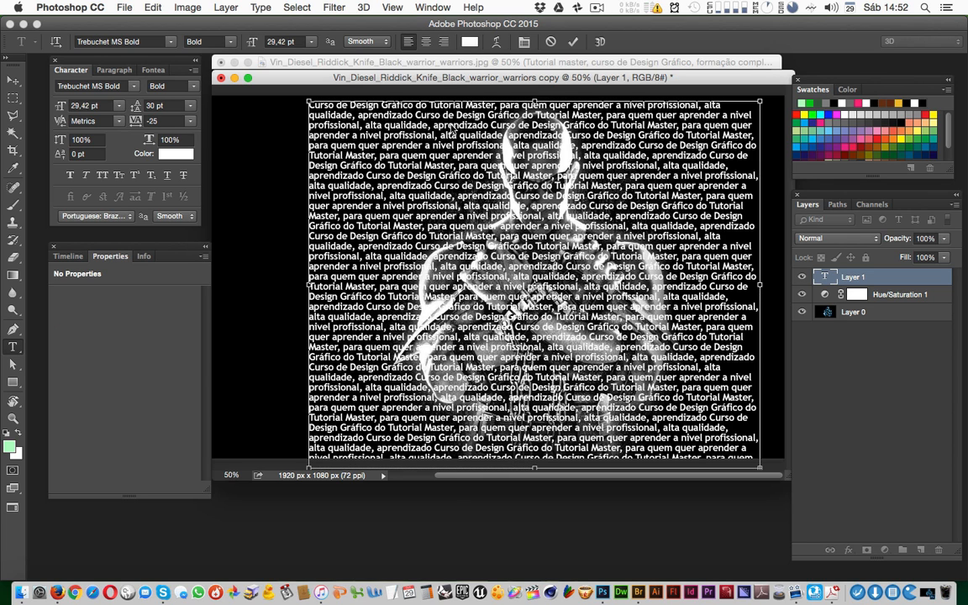
{"action": "key", "text": "super+Return"}
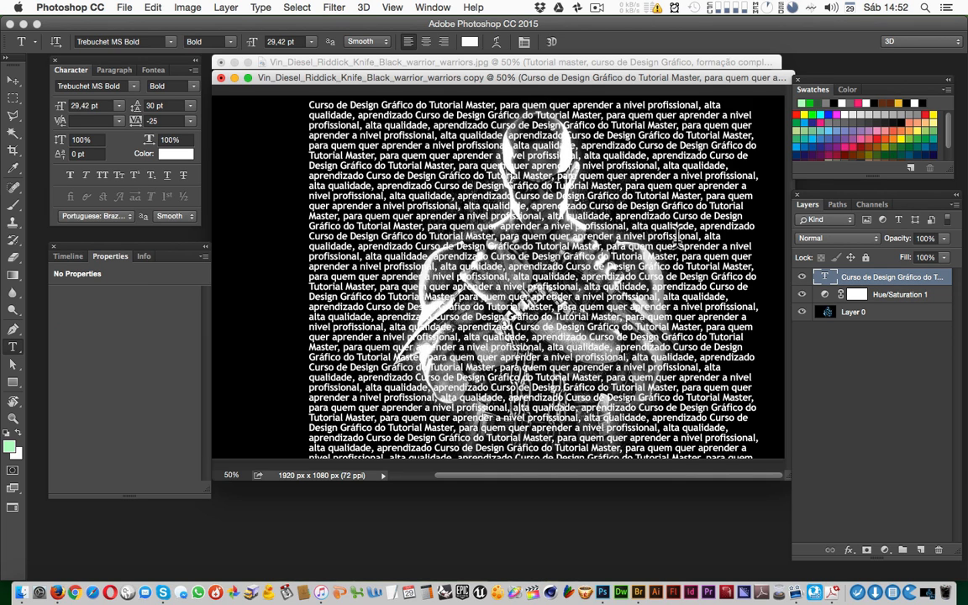
Hide the text layer, compare the image without and with the Hue/Saturation 1 adjustment, and leave that adjustment layer visible and selected.
{"action": "left_click", "coordinate": [802, 277]}
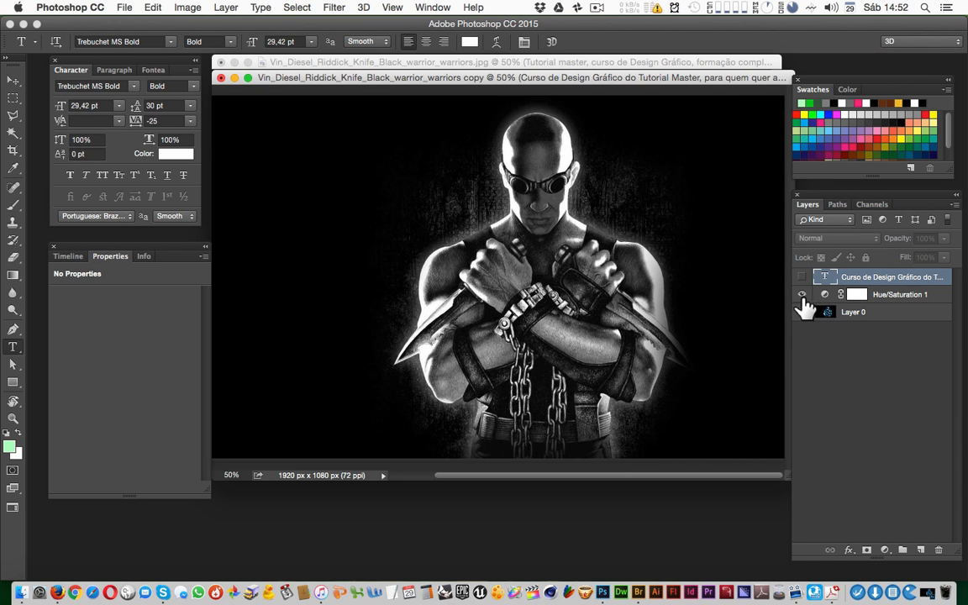
{"action": "left_click", "coordinate": [802, 294]}
{"action": "left_click", "coordinate": [884, 317]}
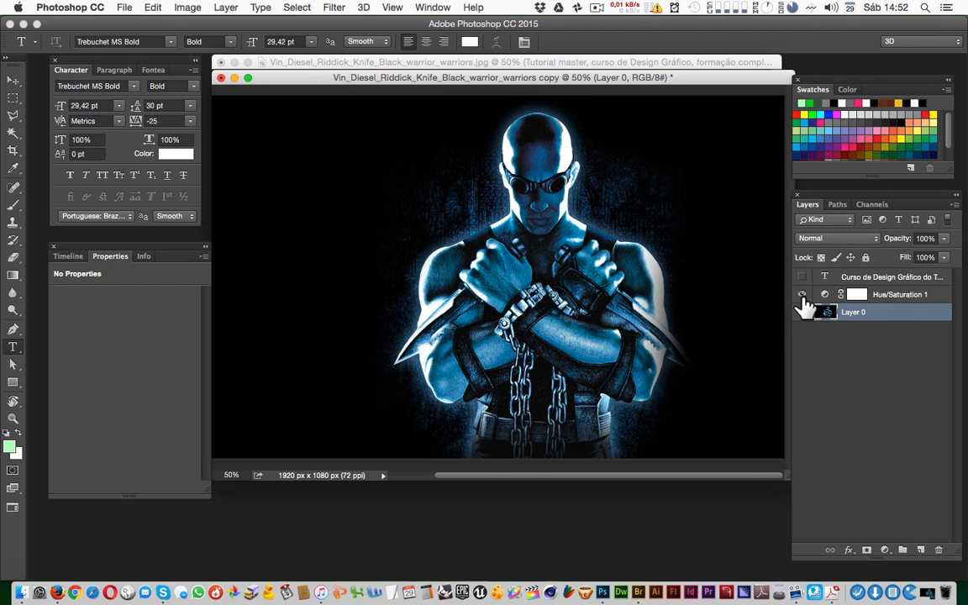
{"action": "left_click", "coordinate": [802, 294]}
{"action": "left_click", "coordinate": [900, 295]}
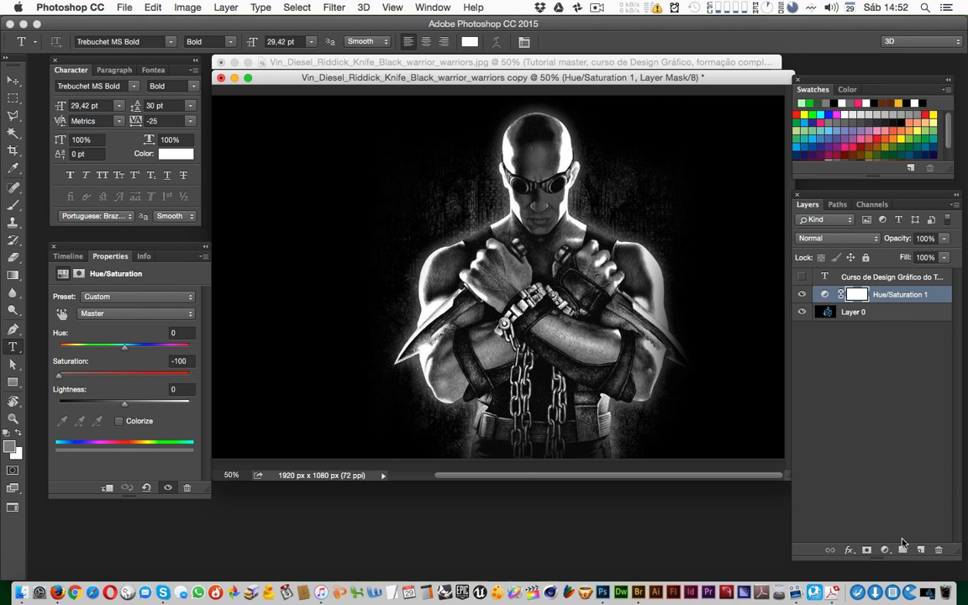
Look over the available adjustment layer types and the direct image adjustments for Layer 0, and reselect the Hue/Saturation 1 layer.
{"action": "left_click", "coordinate": [884, 550]}
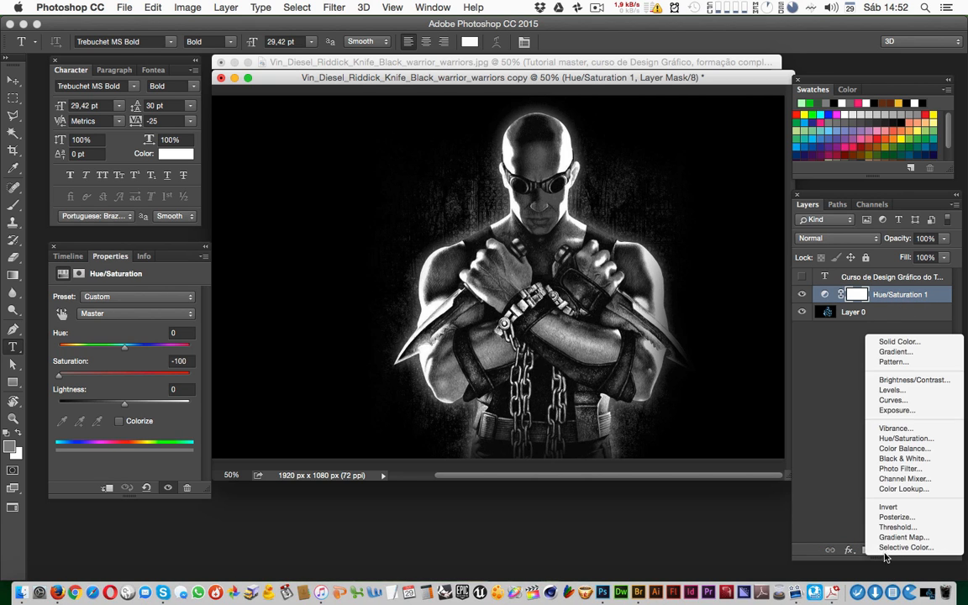
{"action": "left_click", "coordinate": [887, 554]}
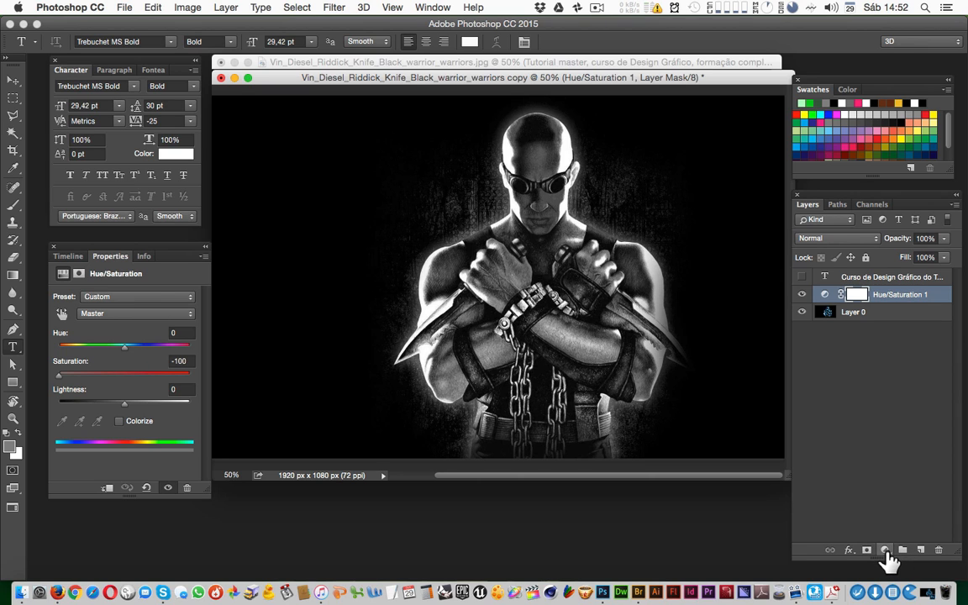
{"action": "left_click", "coordinate": [874, 319]}
{"action": "left_click", "coordinate": [190, 9]}
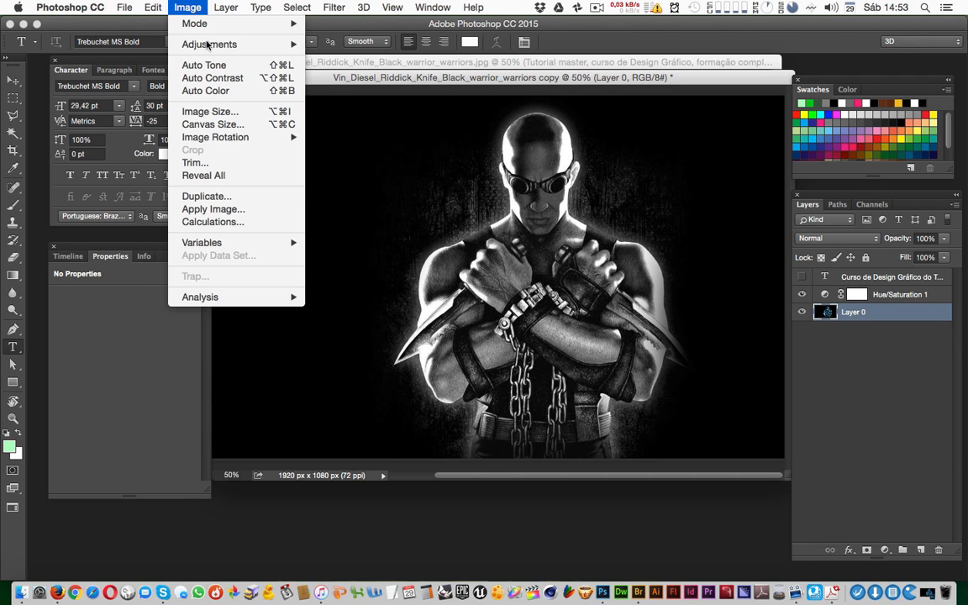
{"action": "mouse_move", "coordinate": [211, 44]}
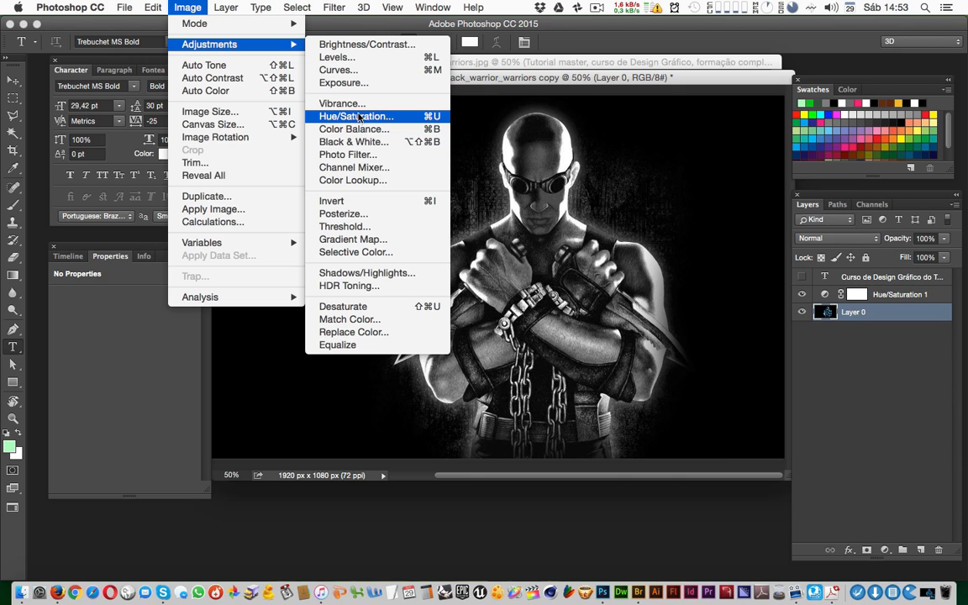
{"action": "left_click", "coordinate": [641, 82]}
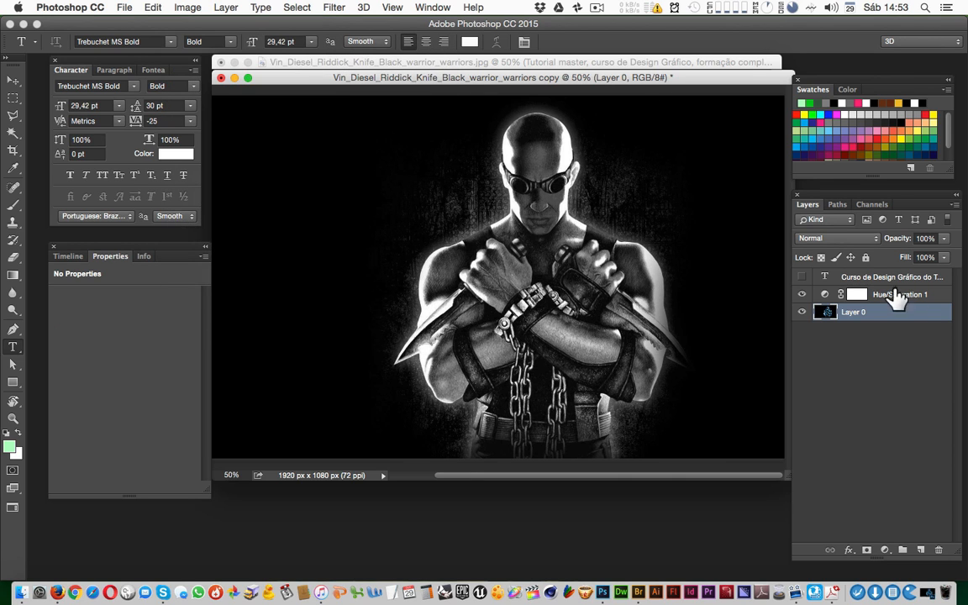
{"action": "left_click", "coordinate": [904, 298]}
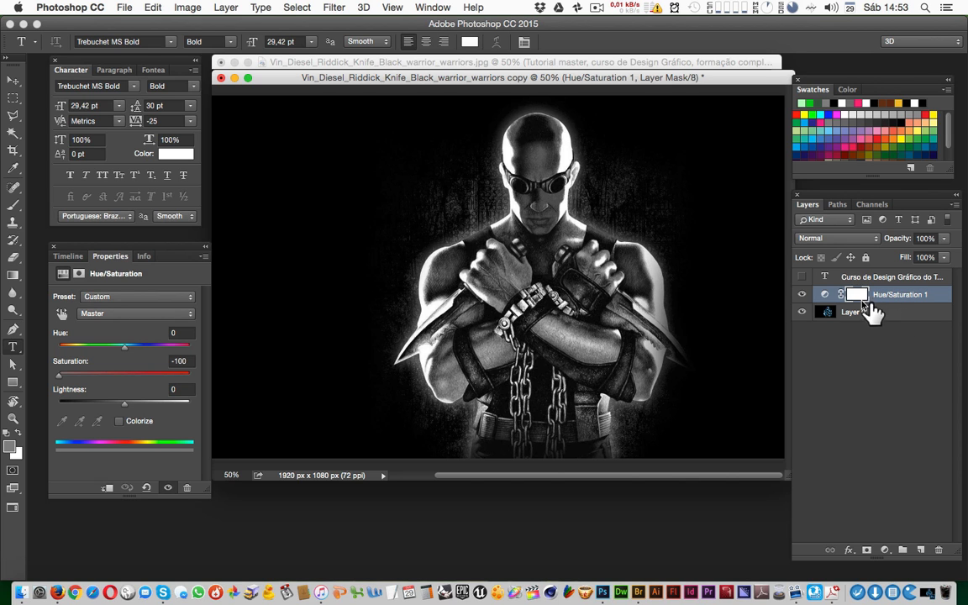
Merge the Hue/Saturation 1 adjustment with Layer 0 into a single layer, and check the merged layer by toggling its visibility.
{"action": "left_click", "coordinate": [801, 296]}
{"action": "left_click", "coordinate": [801, 295]}
{"action": "left_click", "coordinate": [889, 314], "text": "shift"}
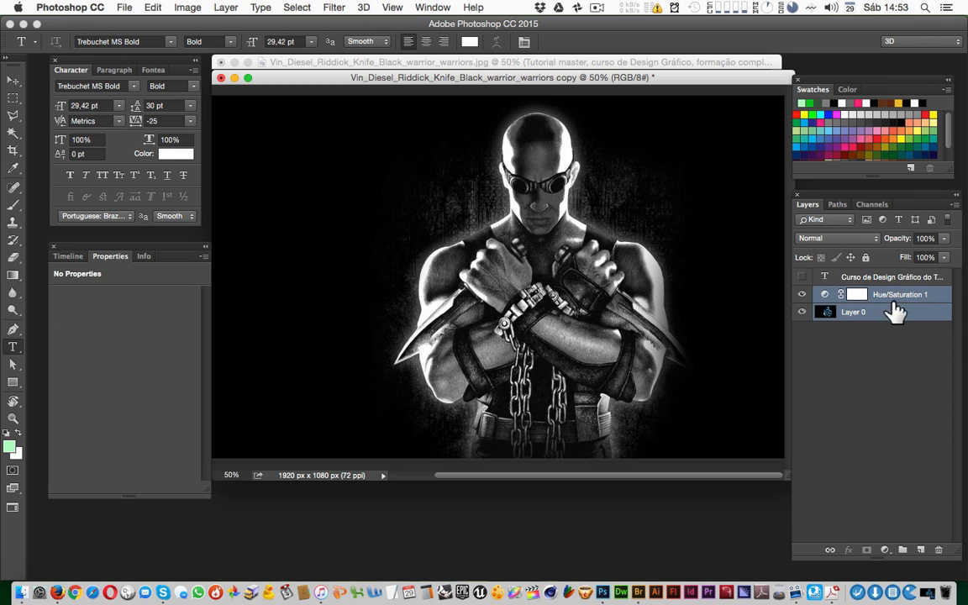
{"action": "left_click_drag", "start_coordinate": [872, 195], "coordinate": [876, 185]}
{"action": "left_click", "coordinate": [958, 195]}
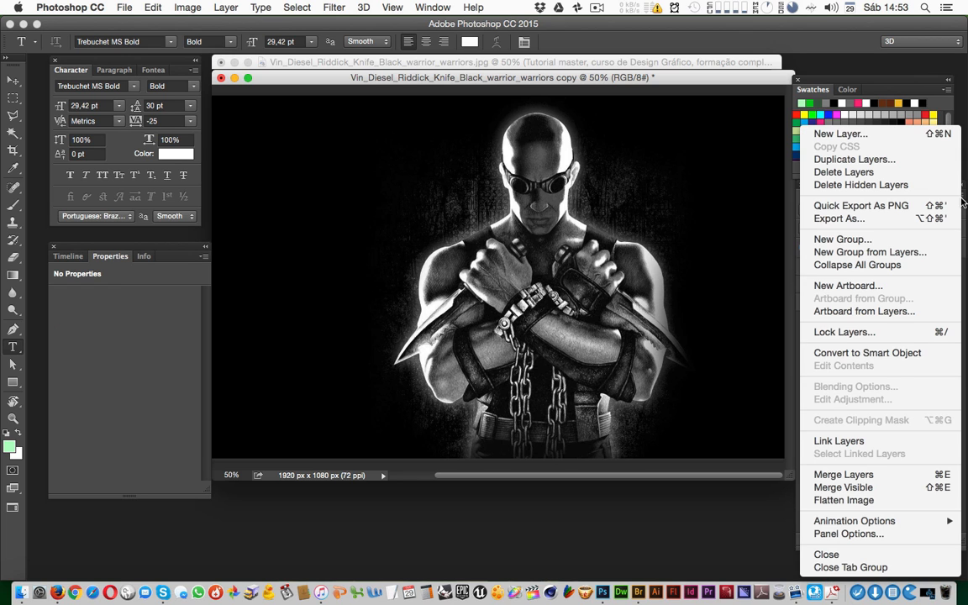
{"action": "left_click", "coordinate": [893, 475]}
{"action": "left_click", "coordinate": [806, 286]}
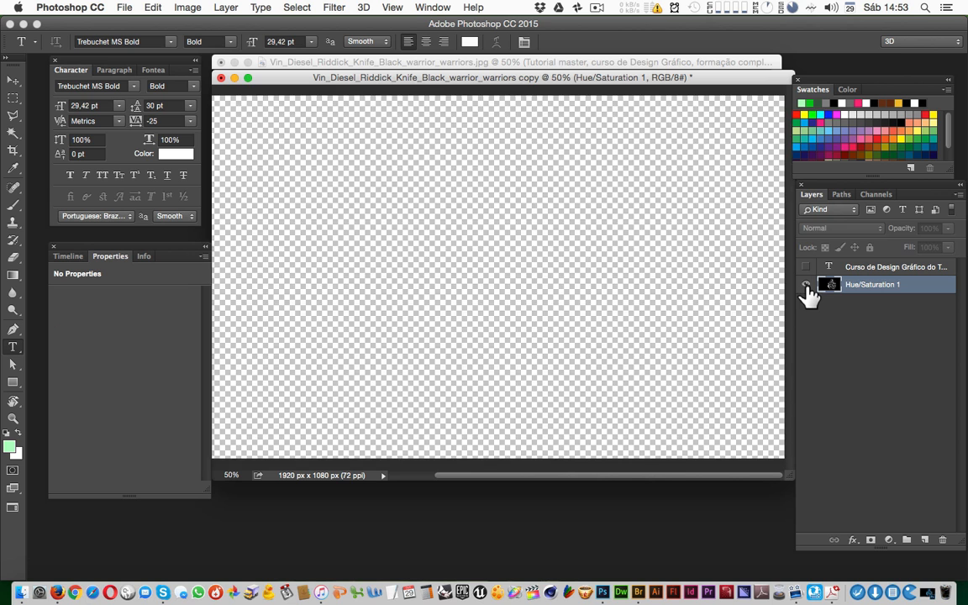
{"action": "left_click", "coordinate": [806, 286]}
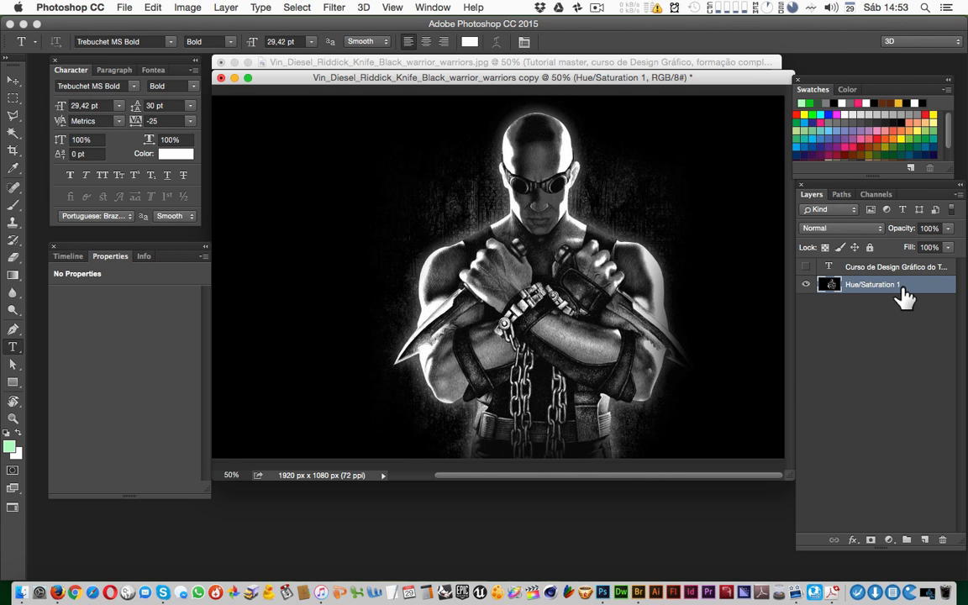
Show the text layer over the desaturated figure and select all the text in its text block.
{"action": "left_click", "coordinate": [806, 267]}
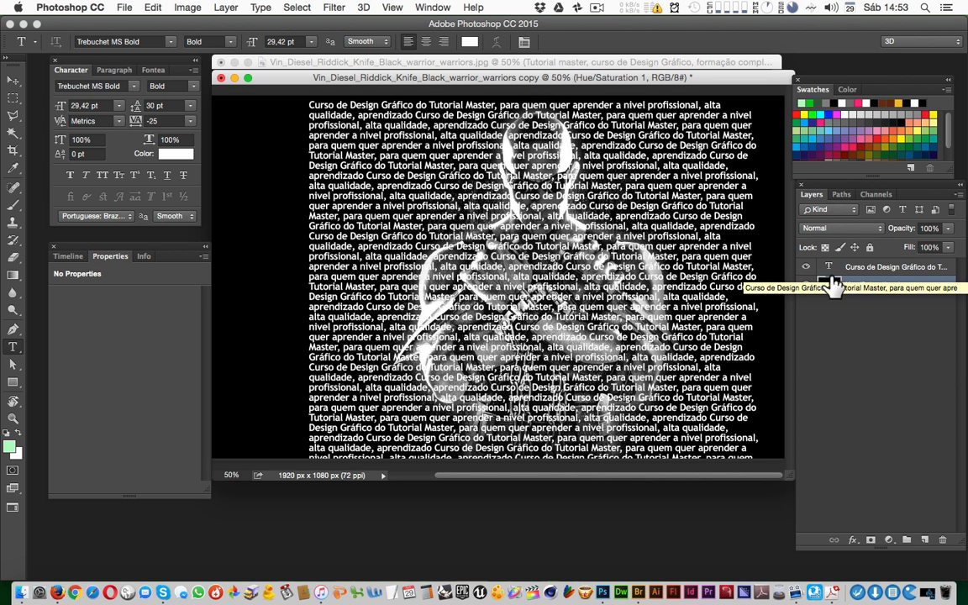
{"action": "left_click", "coordinate": [820, 265]}
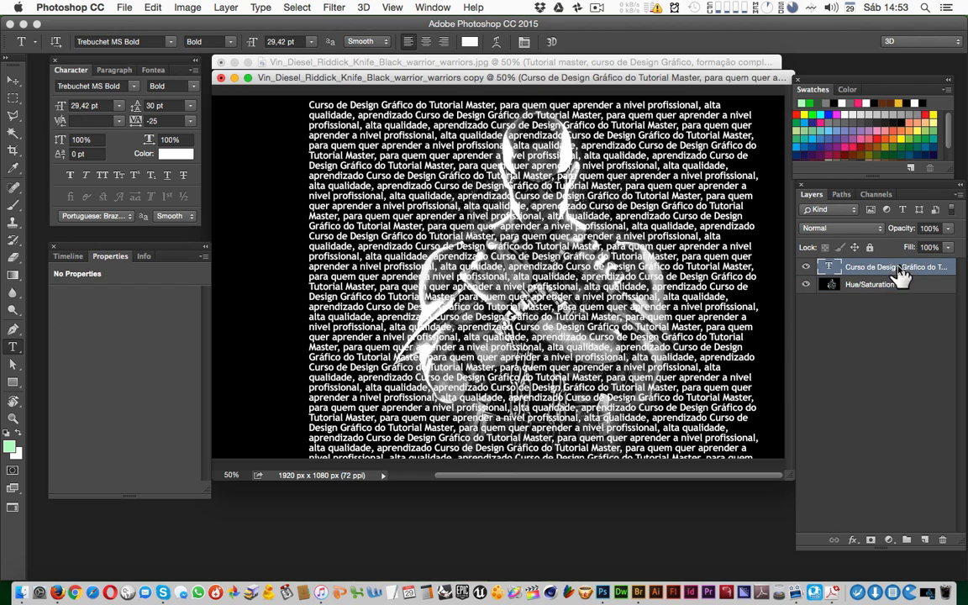
{"action": "left_click", "coordinate": [445, 186]}
{"action": "left_click_drag", "start_coordinate": [401, 160], "coordinate": [644, 338]}
{"action": "left_click", "coordinate": [606, 268]}
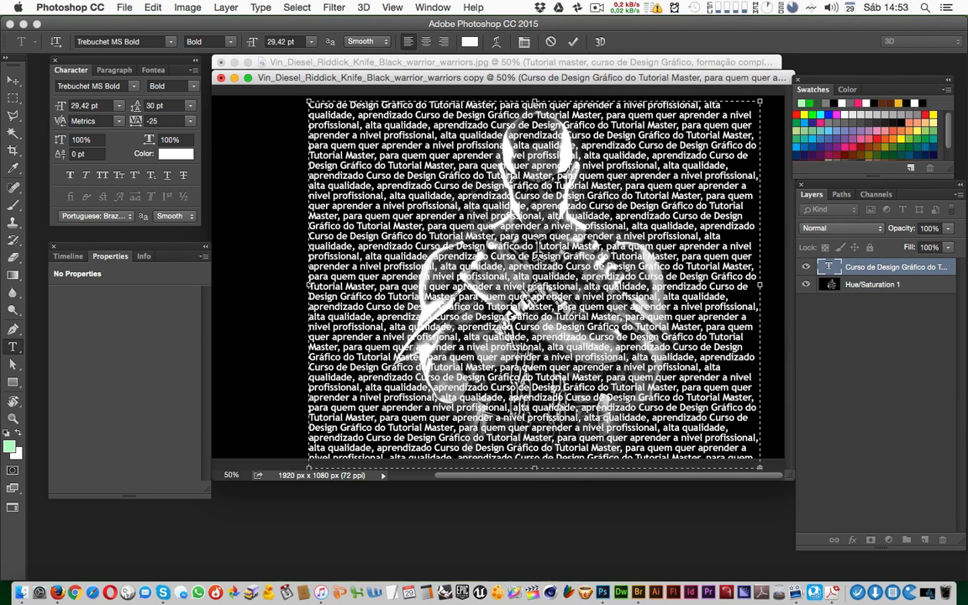
{"action": "key", "text": "ctrl+a"}
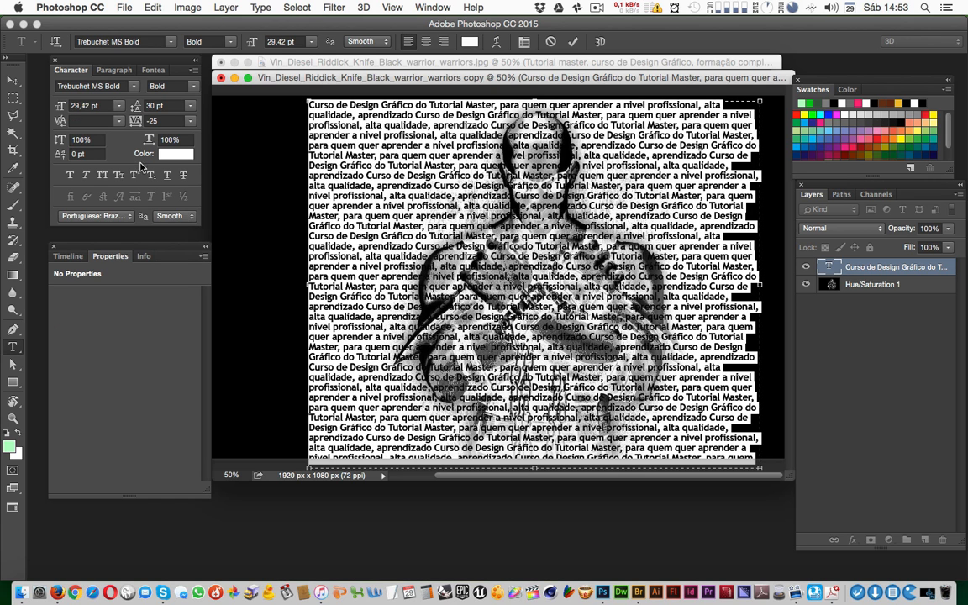
{"action": "left_click_drag", "start_coordinate": [123, 73], "coordinate": [103, 70]}
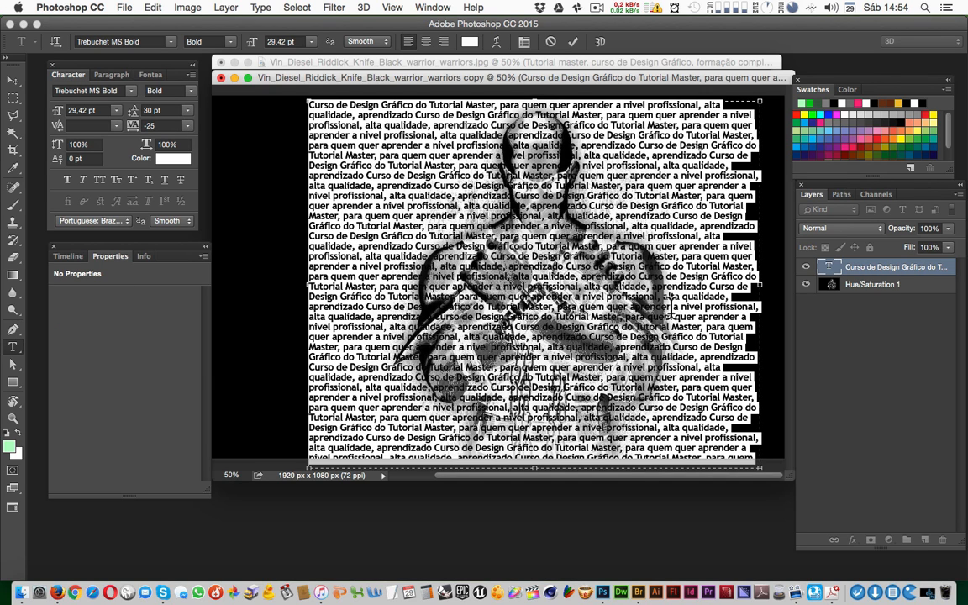
Try automatic leading on the selected text block.
{"action": "left_click", "coordinate": [189, 116]}
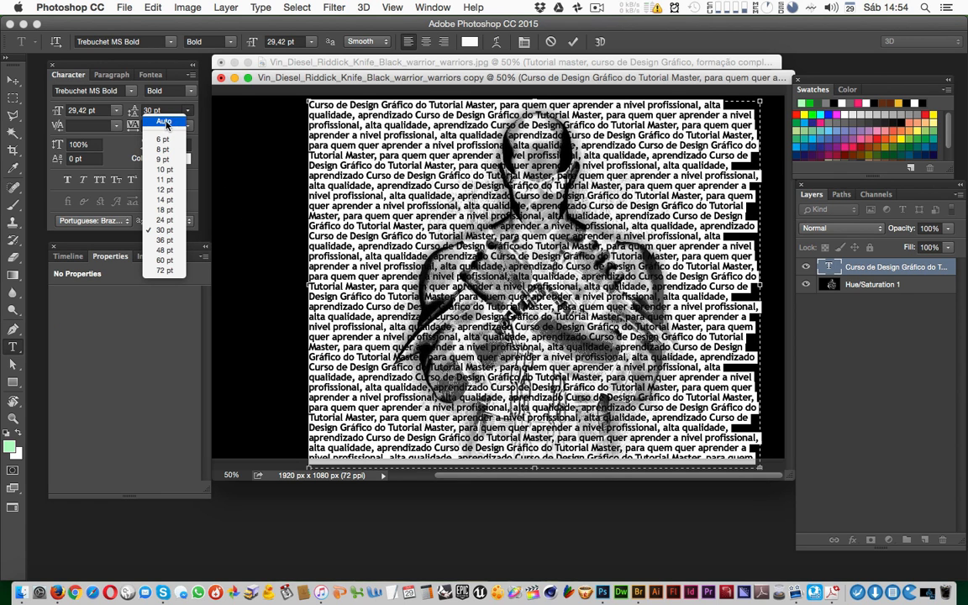
{"action": "left_click", "coordinate": [164, 123]}
{"action": "left_click", "coordinate": [569, 265]}
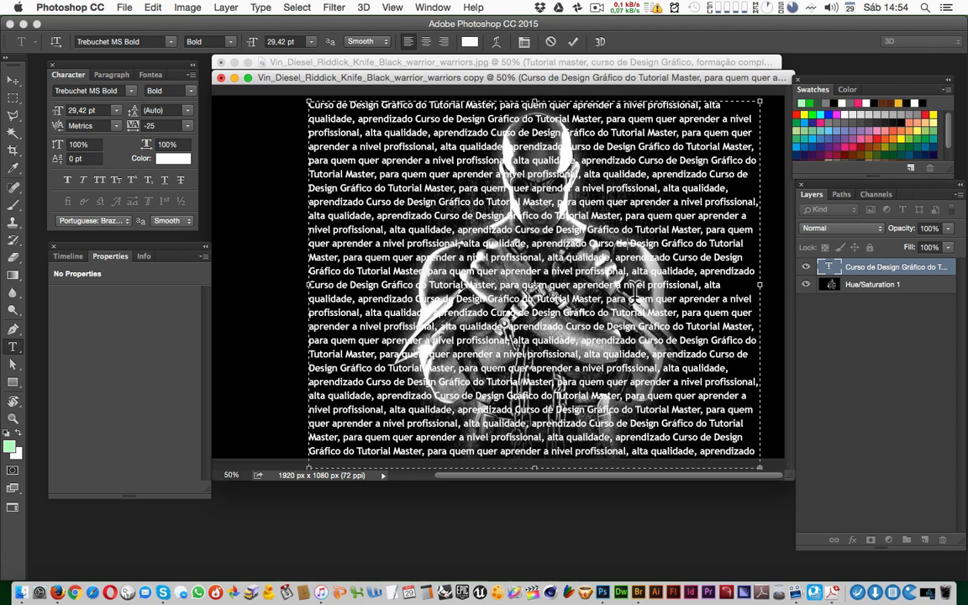
Set the leading of the entire text block to 29 pt and commit the text.
{"action": "key", "text": "ctrl+a"}
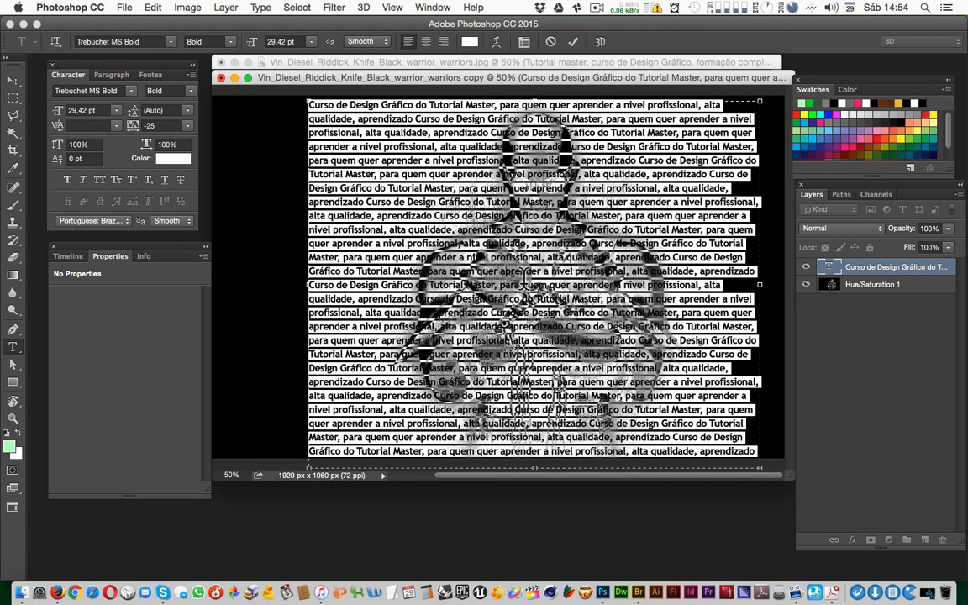
{"action": "left_click", "coordinate": [131, 110]}
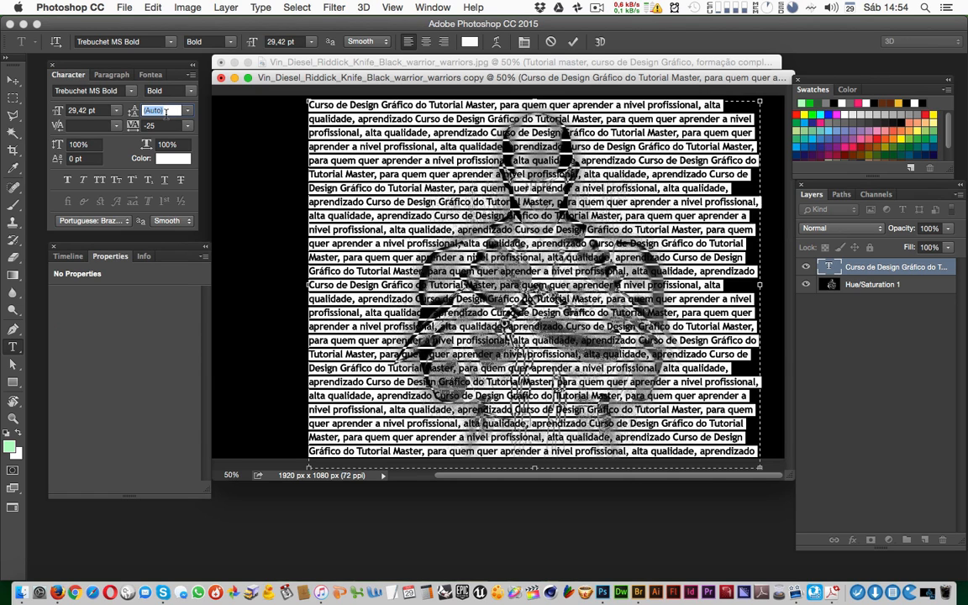
{"action": "type", "text": "29"}
{"action": "key", "text": "Return"}
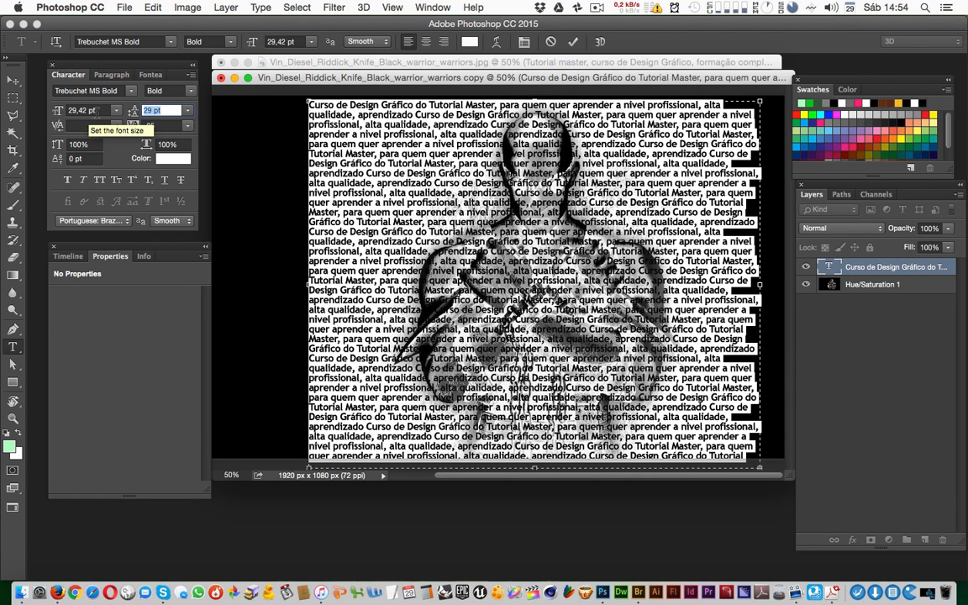
{"action": "left_click", "coordinate": [95, 111]}
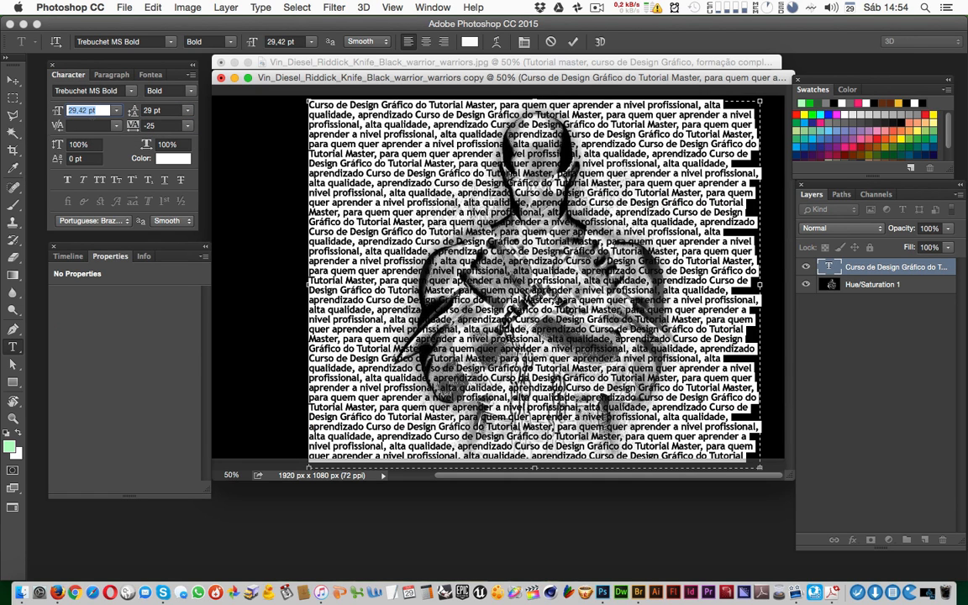
{"action": "left_click", "coordinate": [157, 110]}
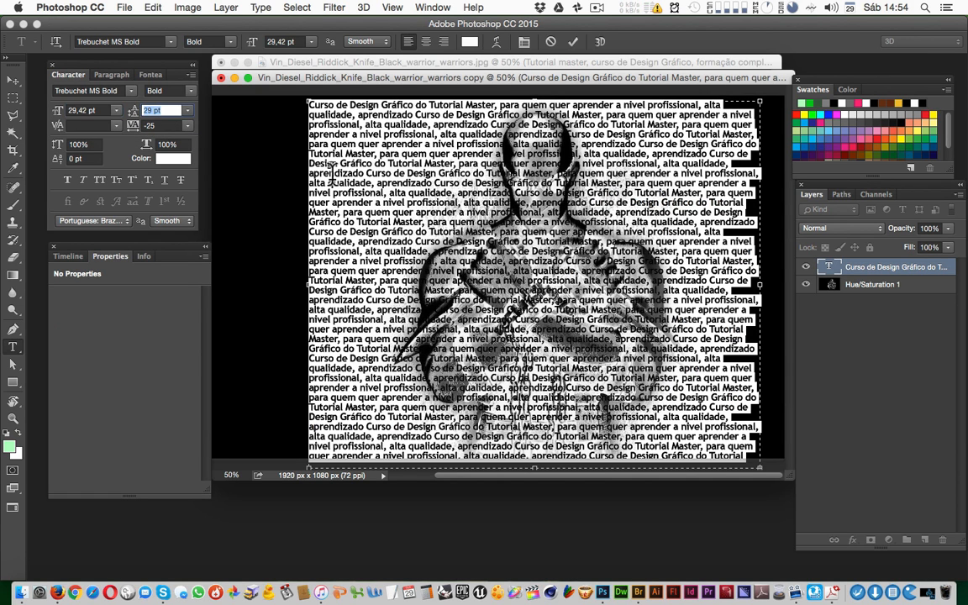
{"action": "left_click", "coordinate": [12, 81]}
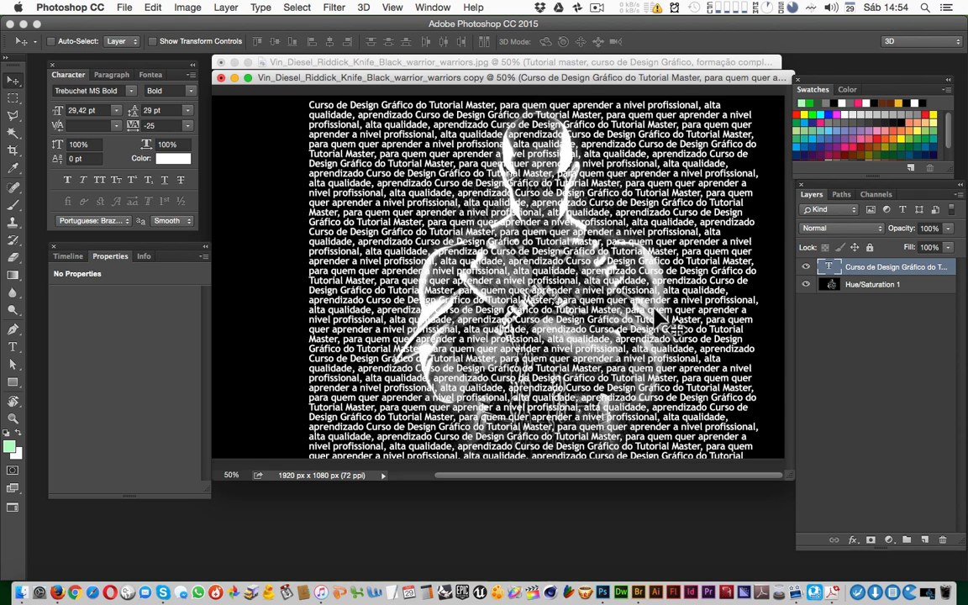
Review the tracking and leading values of the text layer.
{"action": "left_click", "coordinate": [189, 126]}
{"action": "left_click", "coordinate": [165, 127]}
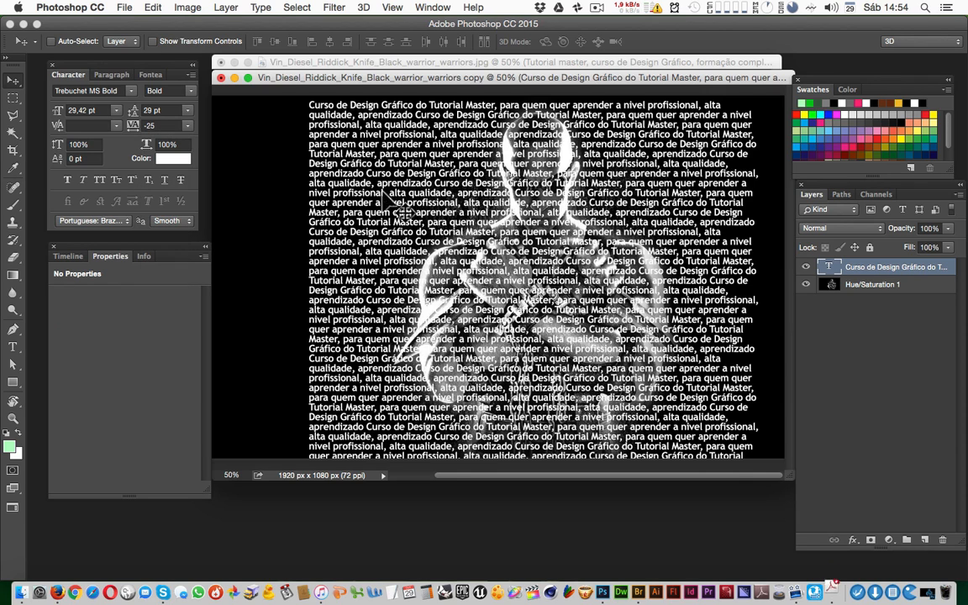
{"action": "left_click", "coordinate": [157, 126]}
{"action": "left_click", "coordinate": [166, 110]}
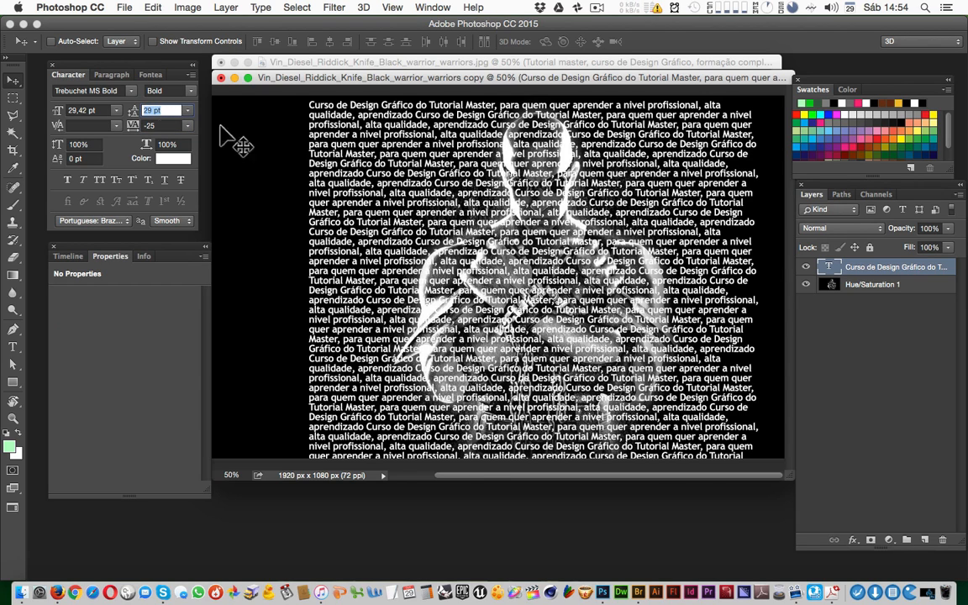
{"action": "key", "text": "Tab"}
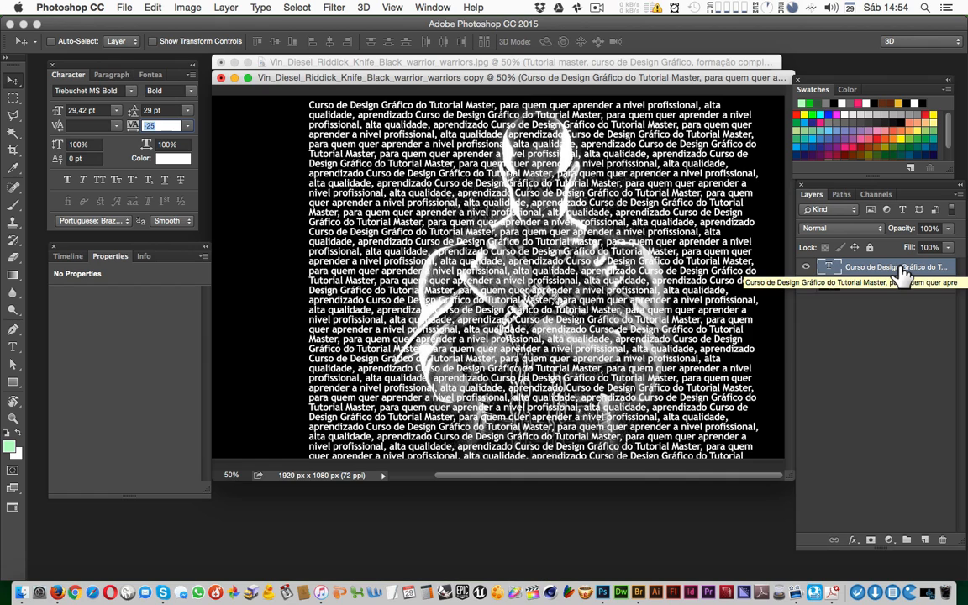
Add a layer mask to the text layer, and undo a trial move of the text block.
{"action": "left_click", "coordinate": [872, 540]}
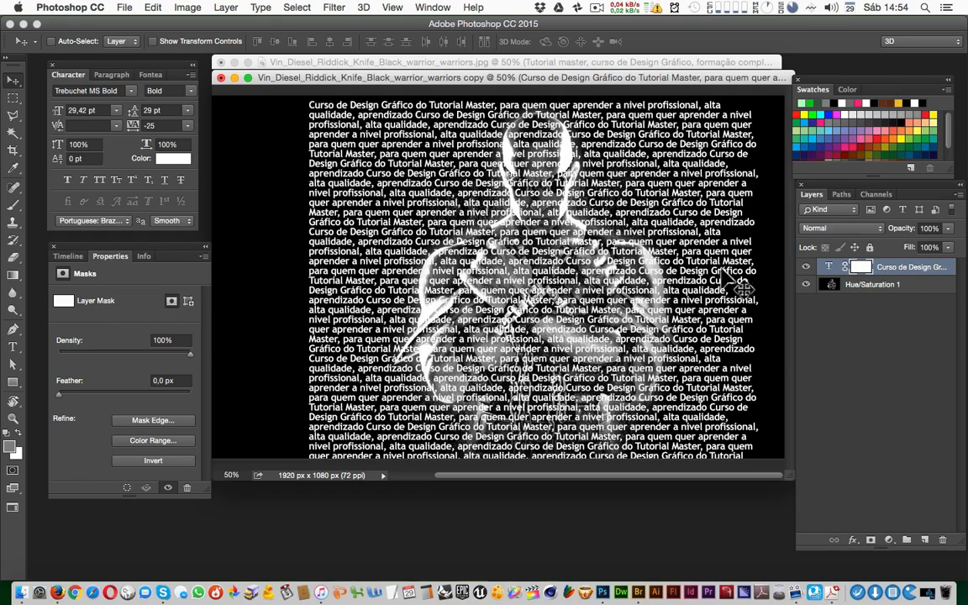
{"action": "left_click_drag", "start_coordinate": [469, 277], "coordinate": [480, 249]}
{"action": "left_click_drag", "start_coordinate": [479, 308], "coordinate": [470, 337]}
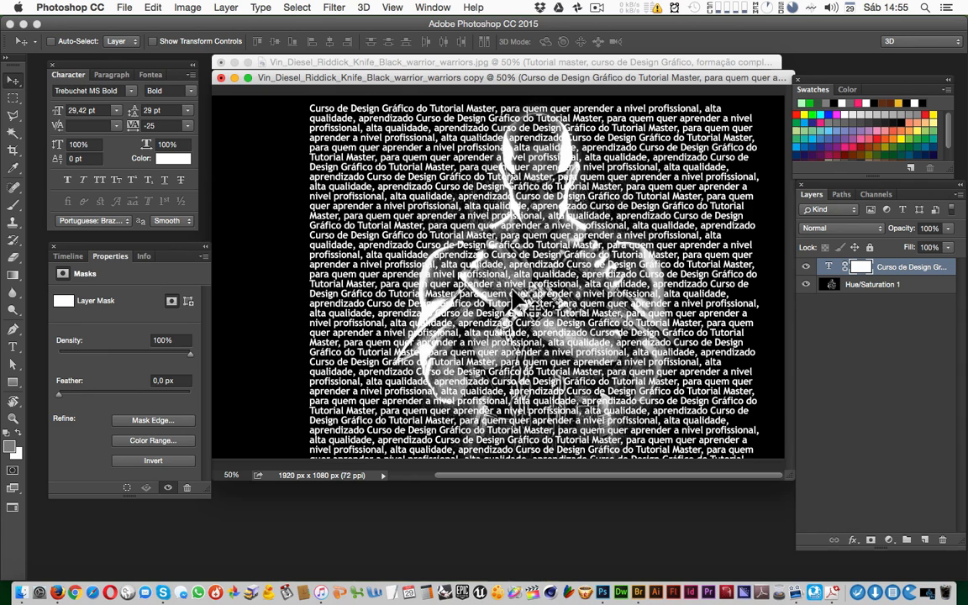
{"action": "key", "text": "super+z"}
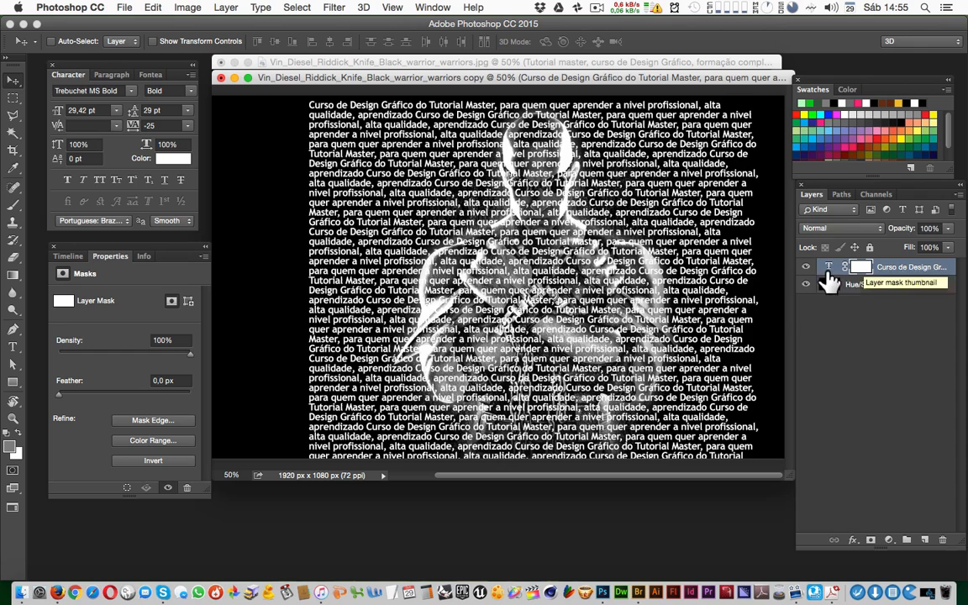
Compare the masked text layer and the merged image by hiding each in turn and showing it again.
{"action": "left_click", "coordinate": [806, 267]}
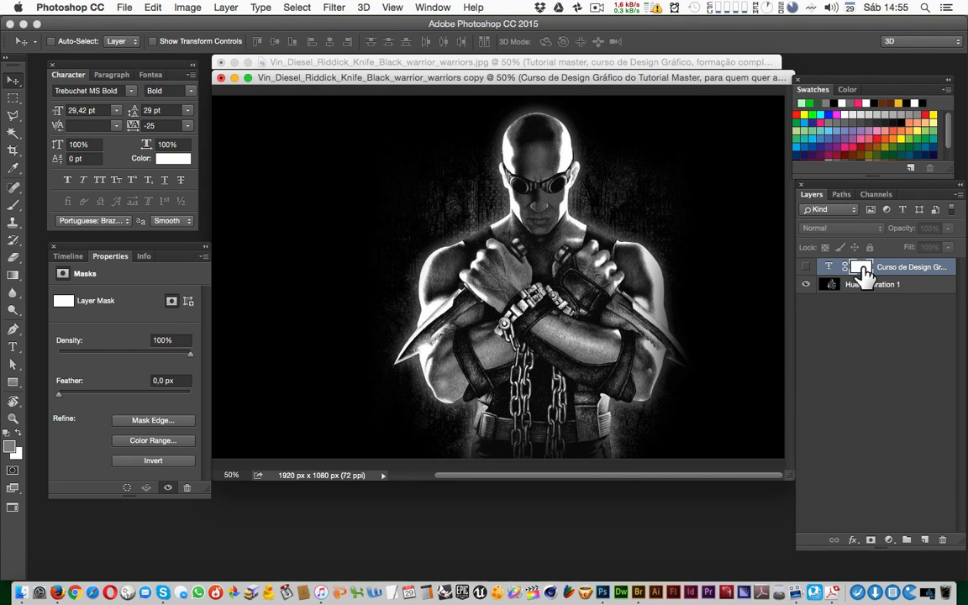
{"action": "left_click", "coordinate": [806, 267]}
{"action": "left_click", "coordinate": [806, 284]}
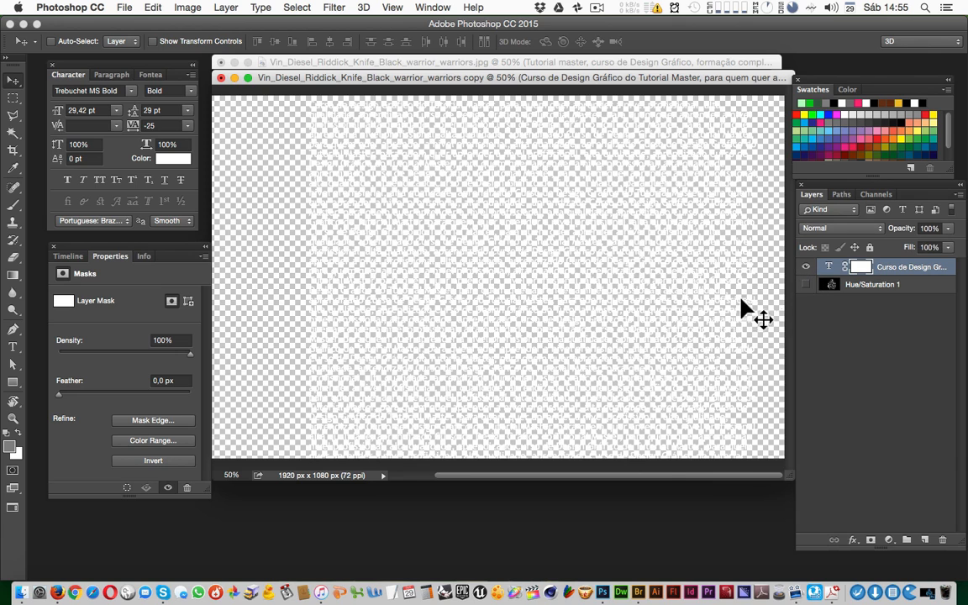
{"action": "left_click", "coordinate": [805, 284]}
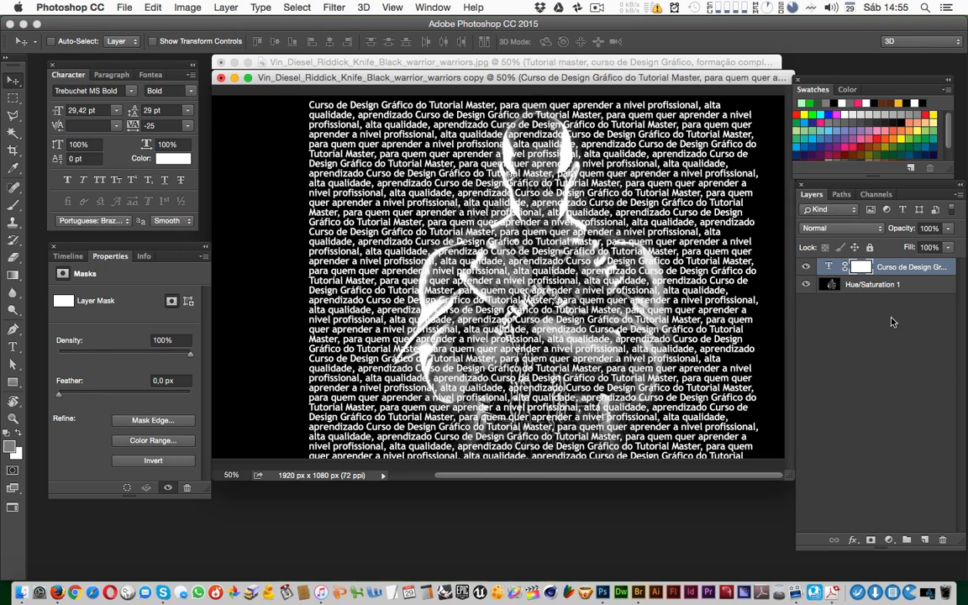
Create a new layer beneath the Hue/Saturation 1 image layer, reset the colors to default and fill the new layer with black.
{"action": "left_click", "coordinate": [916, 290]}
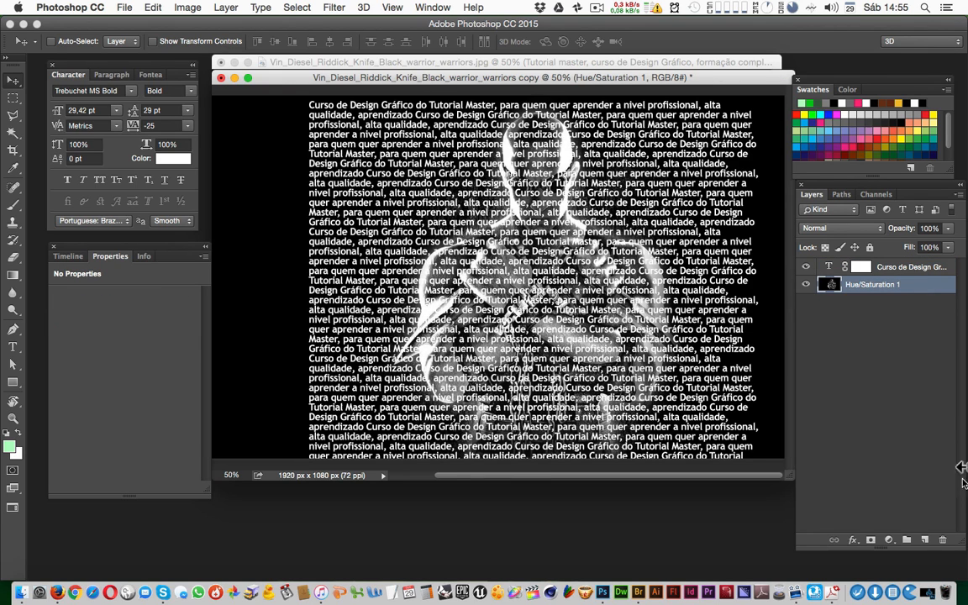
{"action": "left_click", "coordinate": [925, 540]}
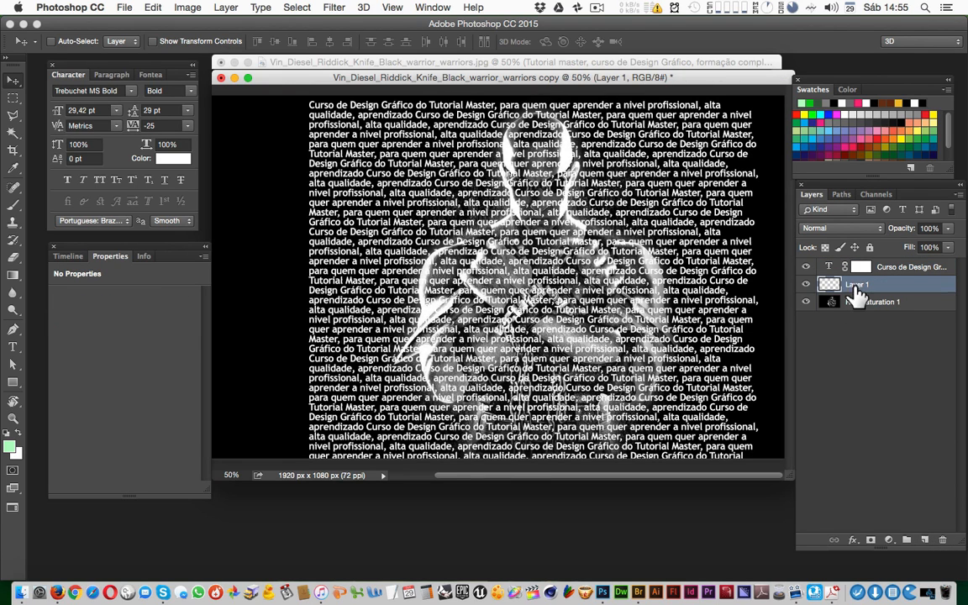
{"action": "left_click_drag", "start_coordinate": [827, 284], "coordinate": [883, 310]}
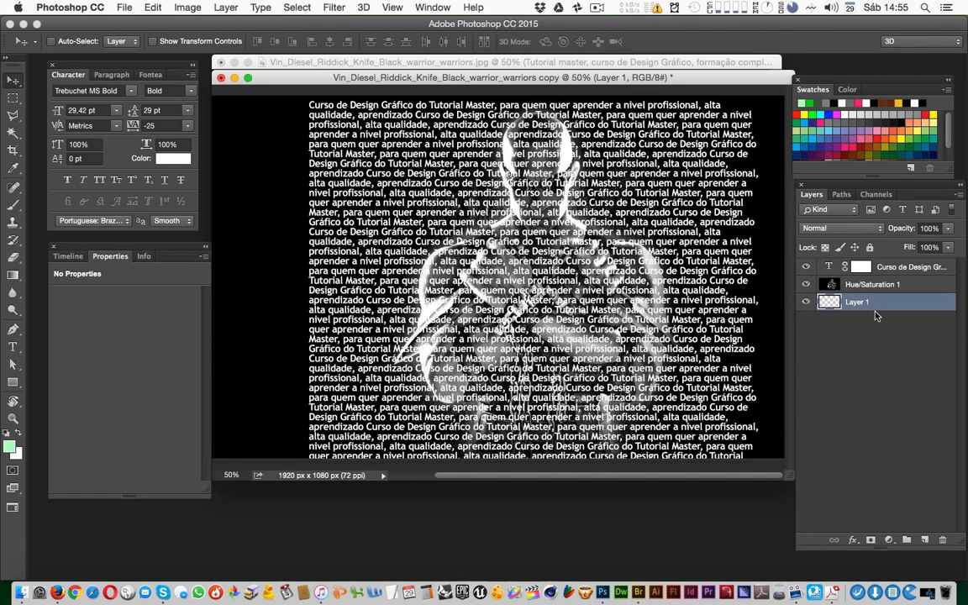
{"action": "key", "text": "d"}
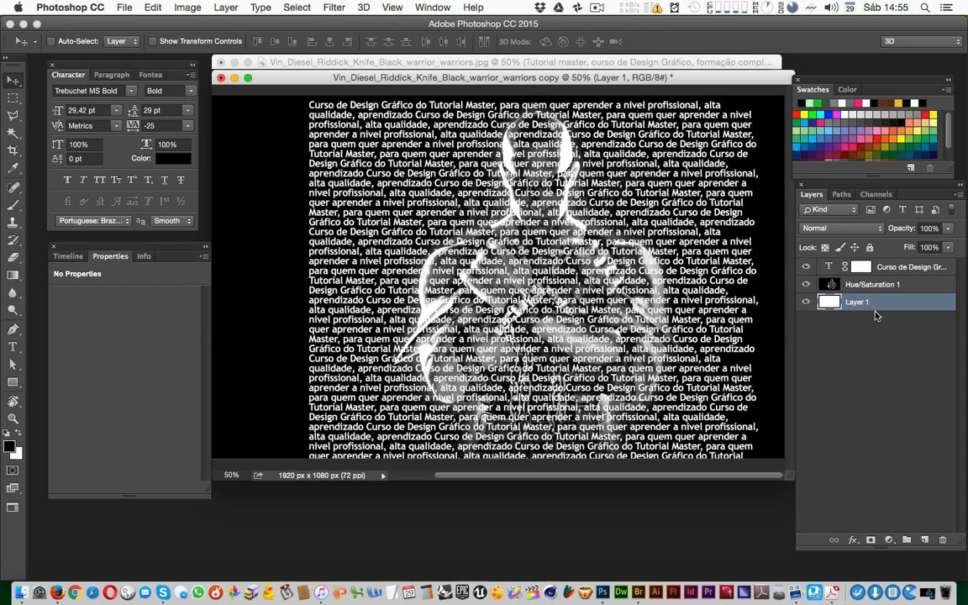
{"action": "key", "text": "alt+BackSpace"}
{"action": "key", "text": "super+BackSpace"}
{"action": "key", "text": "alt+BackSpace"}
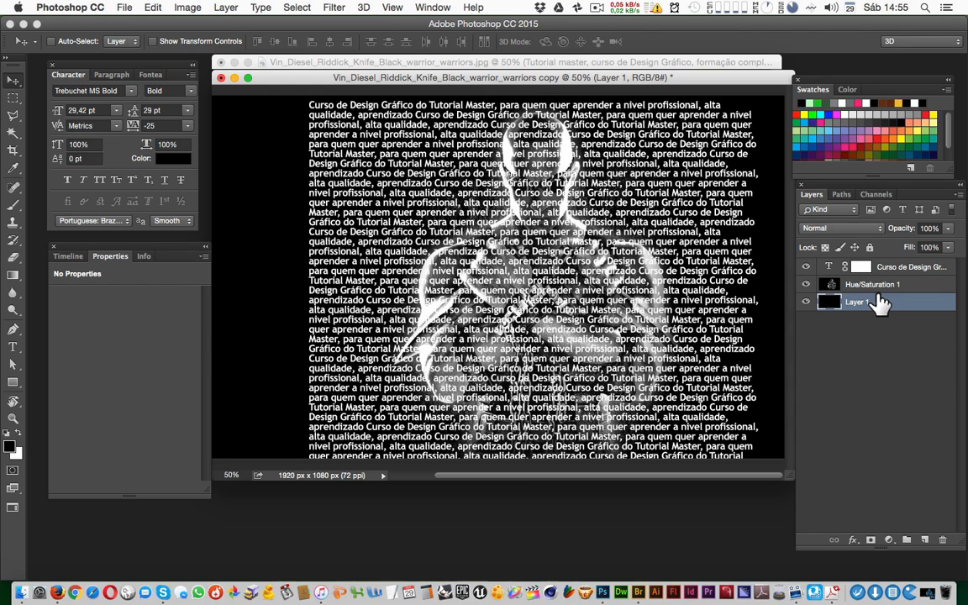
Hide the Hue/Saturation 1 image layer so only the text shows over the black background, and leave the hidden layer selected.
{"action": "left_click", "coordinate": [806, 284]}
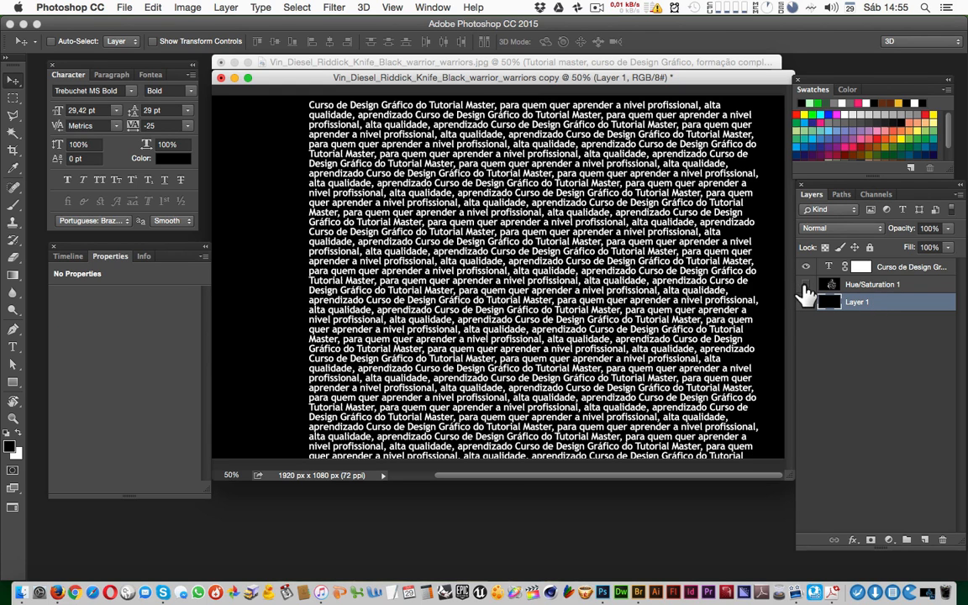
{"action": "left_click", "coordinate": [877, 287]}
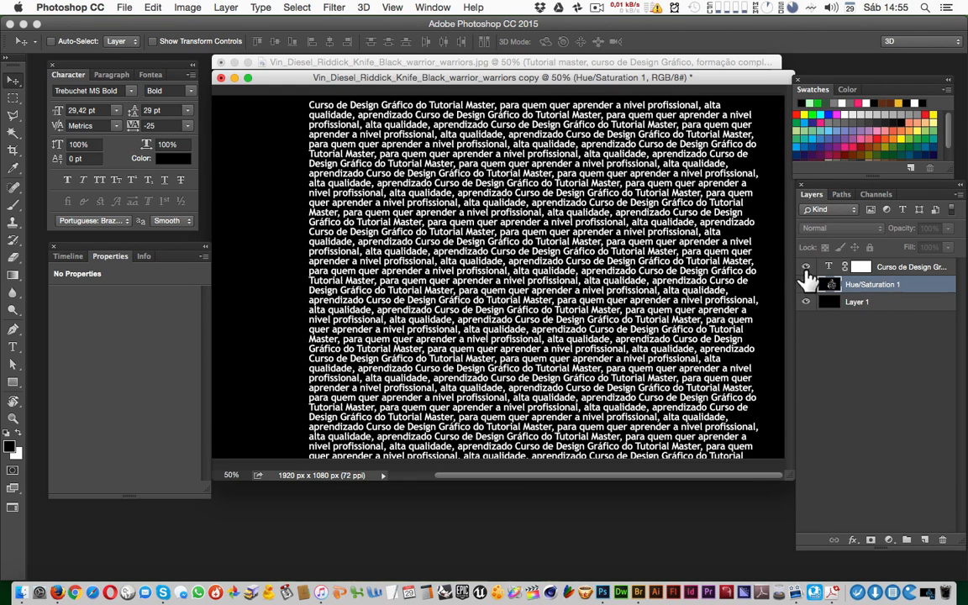
{"action": "left_click", "coordinate": [897, 304]}
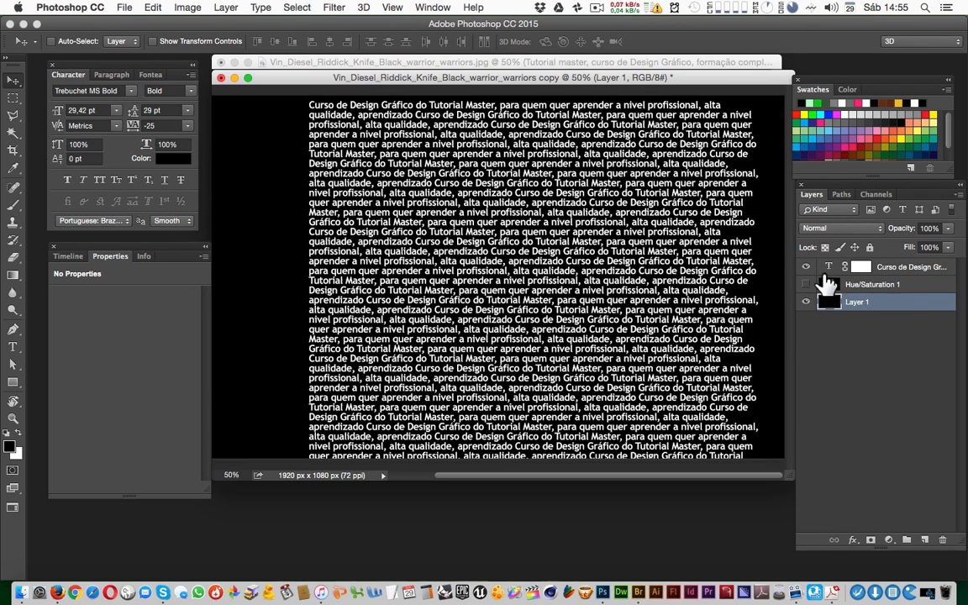
{"action": "left_click", "coordinate": [882, 287]}
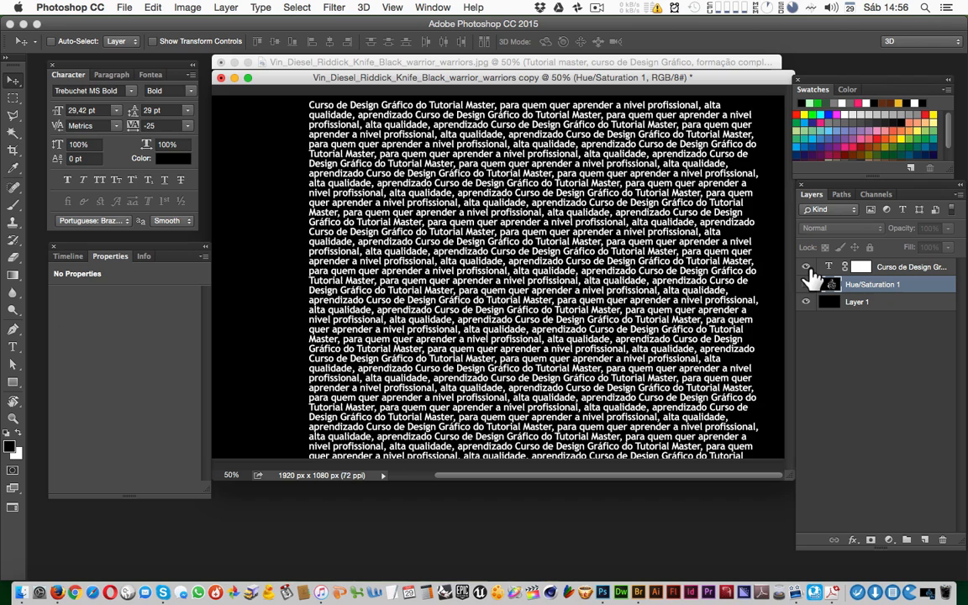
Hide the text layer and rename the Hue/Saturation 1 layer as IMAGE.
{"action": "left_click", "coordinate": [807, 268]}
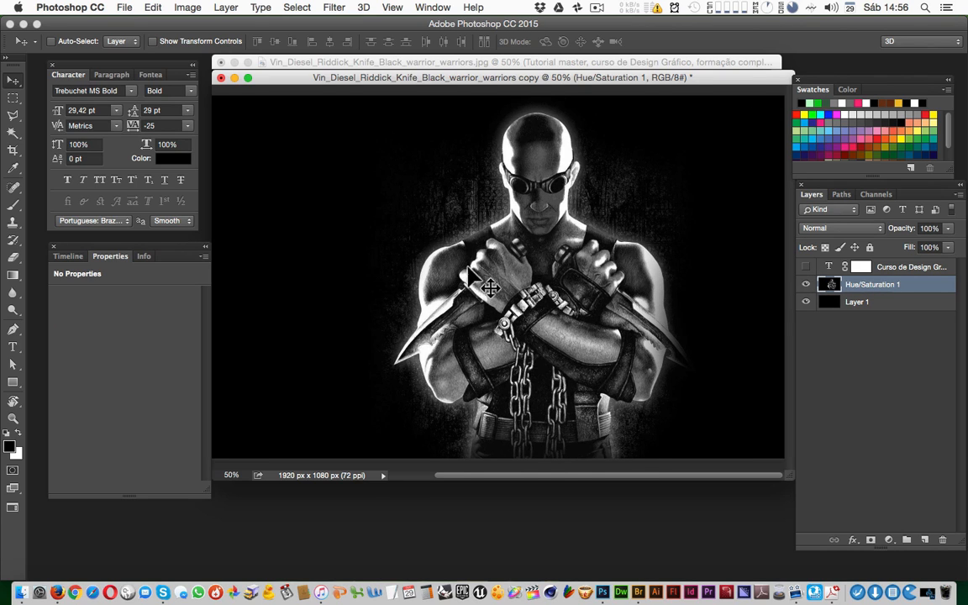
{"action": "double_click", "coordinate": [874, 286]}
{"action": "type", "text": "IMAGE"}
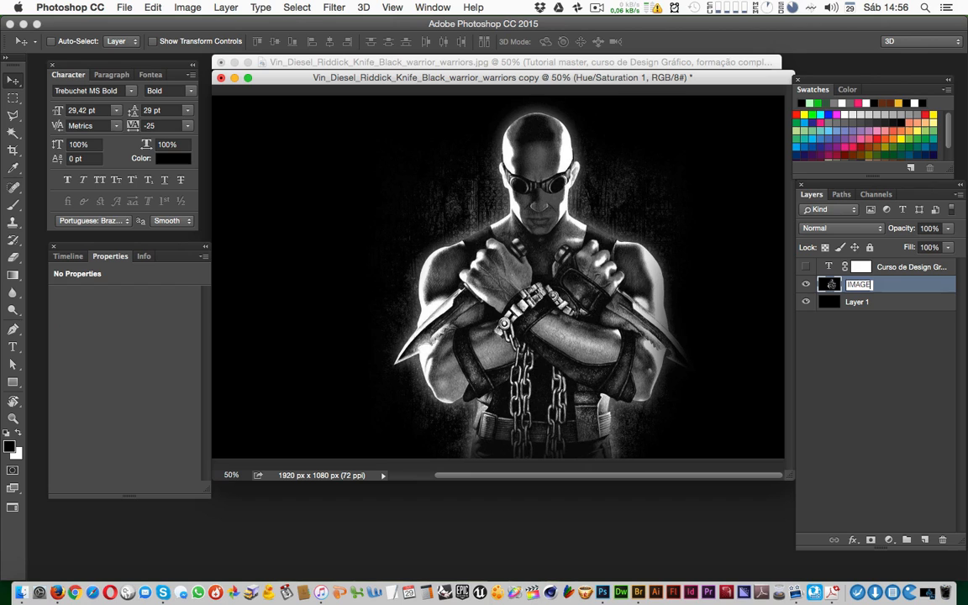
{"action": "key", "text": "Return"}
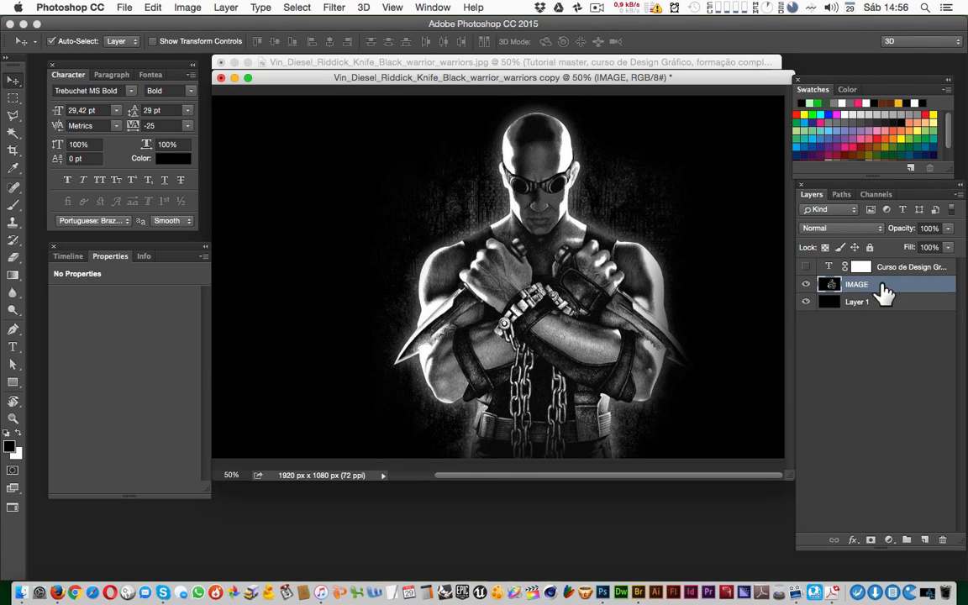
Select the entire IMAGE layer, copy it and clear the selection.
{"action": "key", "text": "super+a"}
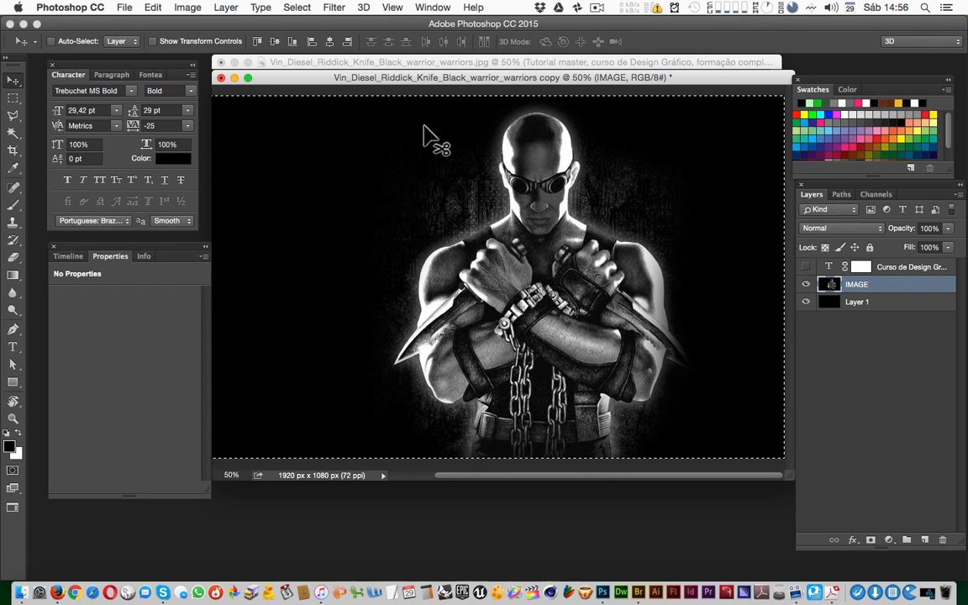
{"action": "key", "text": "super+c"}
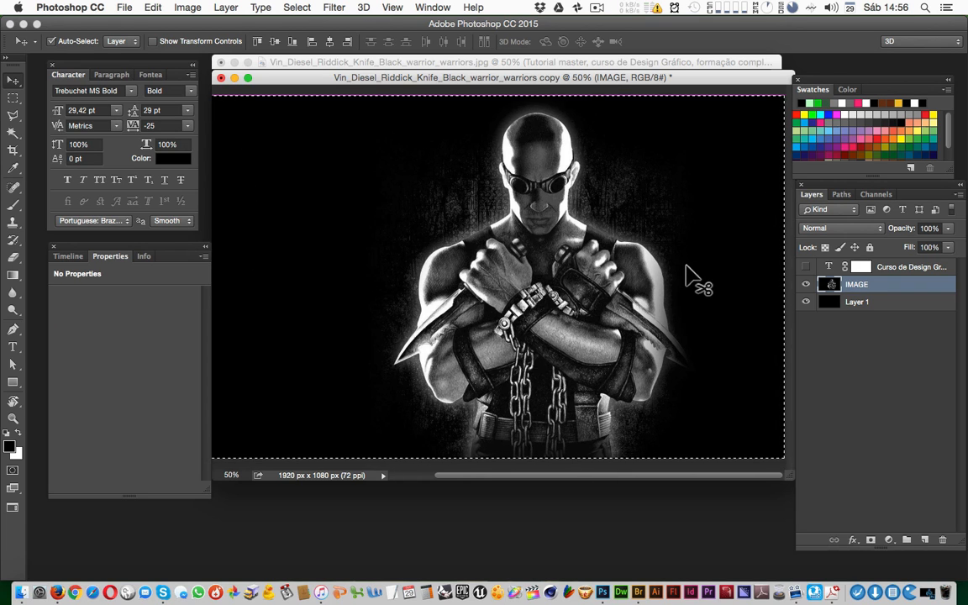
{"action": "key", "text": "super+c"}
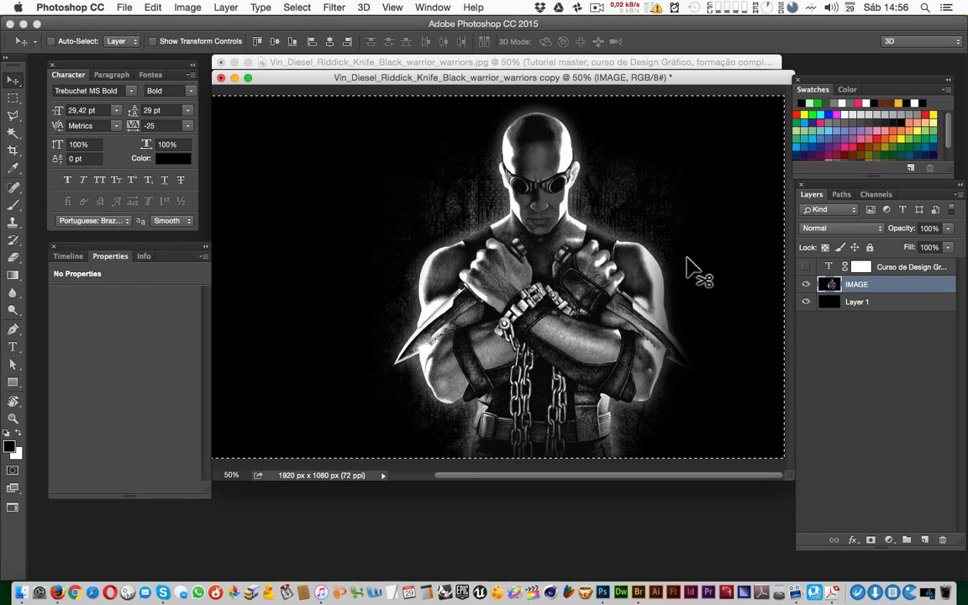
{"action": "key", "text": "super+d"}
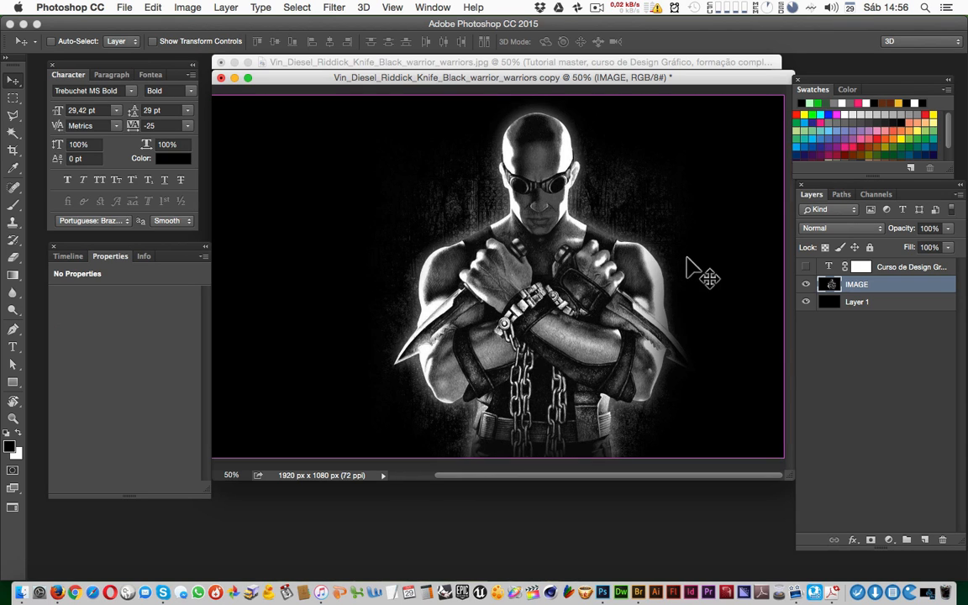
{"action": "left_click", "coordinate": [297, 8]}
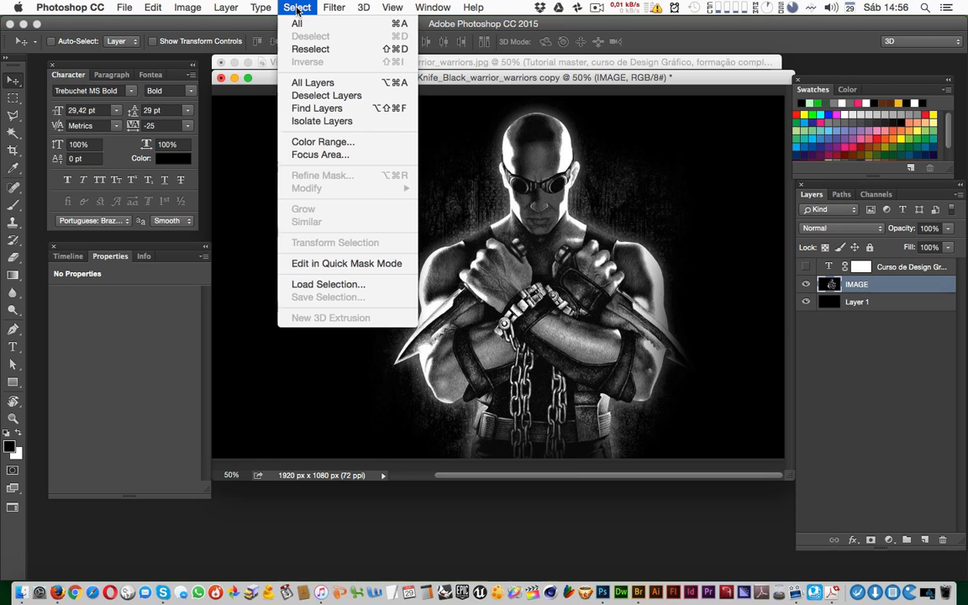
{"action": "left_click", "coordinate": [307, 49]}
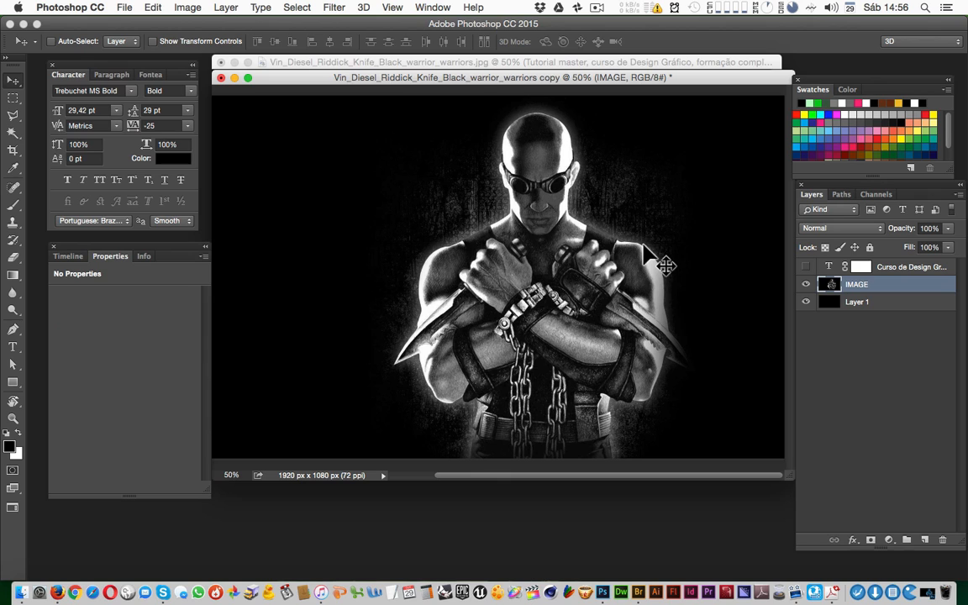
Hide the IMAGE layer, show the text layer again and make its layer mask active.
{"action": "left_click", "coordinate": [805, 285]}
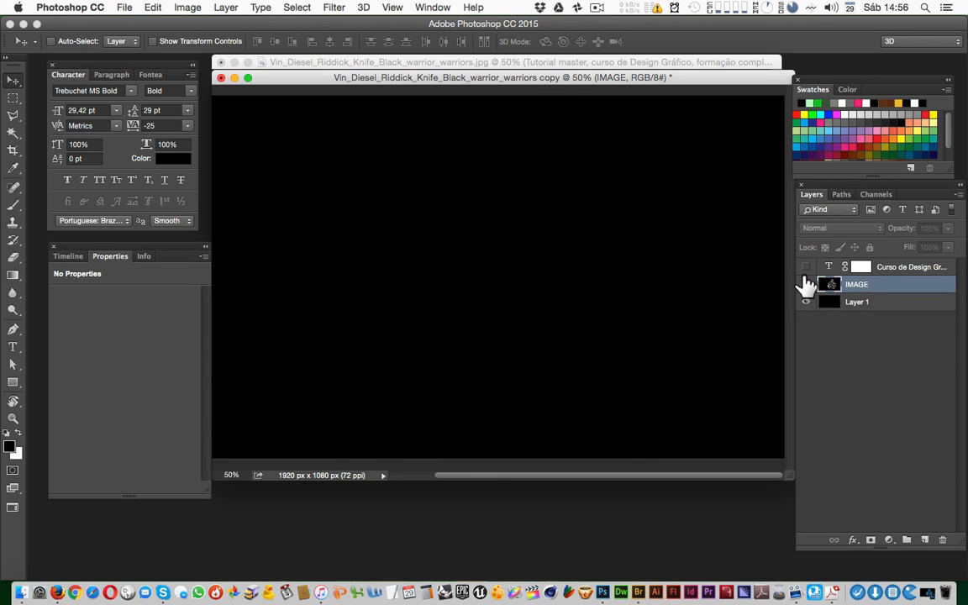
{"action": "left_click", "coordinate": [805, 267]}
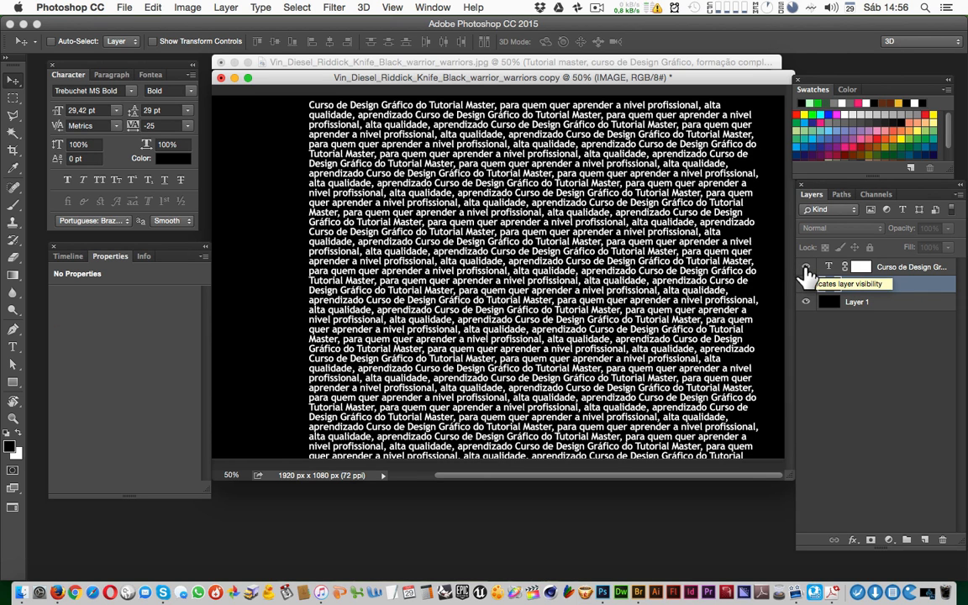
{"action": "left_click", "coordinate": [913, 268]}
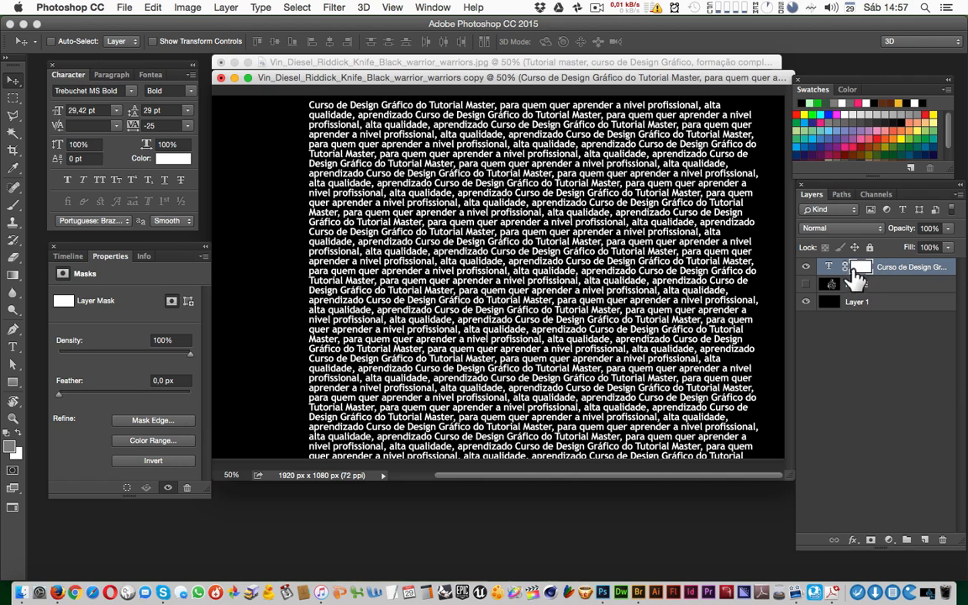
{"action": "left_click", "coordinate": [830, 269]}
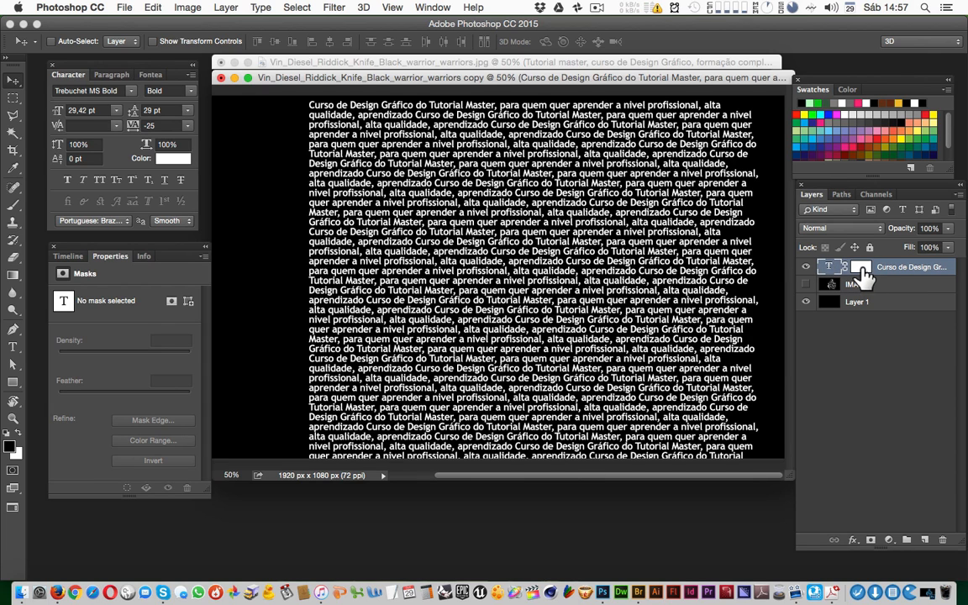
{"action": "left_click", "coordinate": [861, 268]}
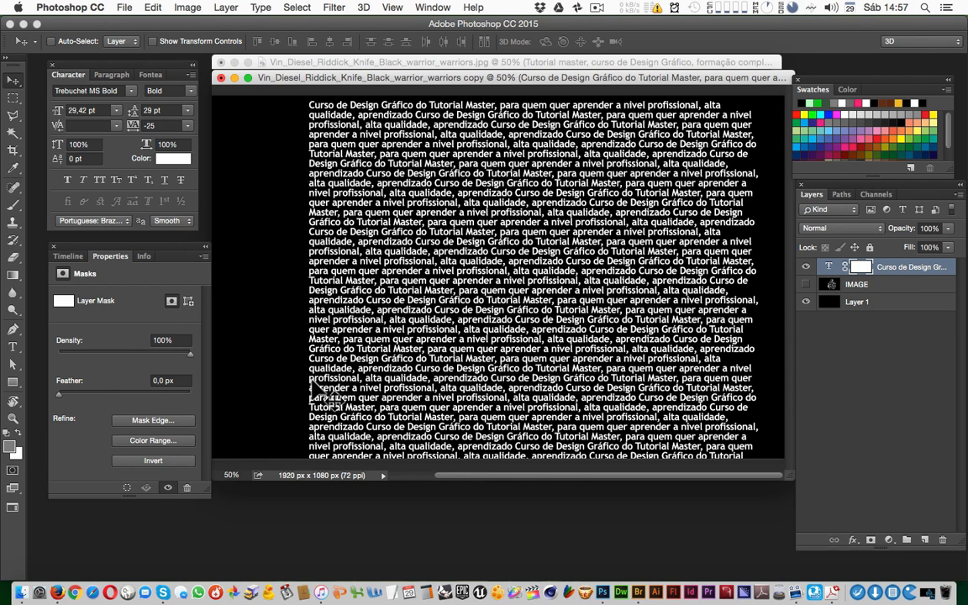
Display the text layer's mask on its own and brush a black stroke at 30% opacity across its middle.
{"action": "left_click", "coordinate": [863, 273], "text": "alt"}
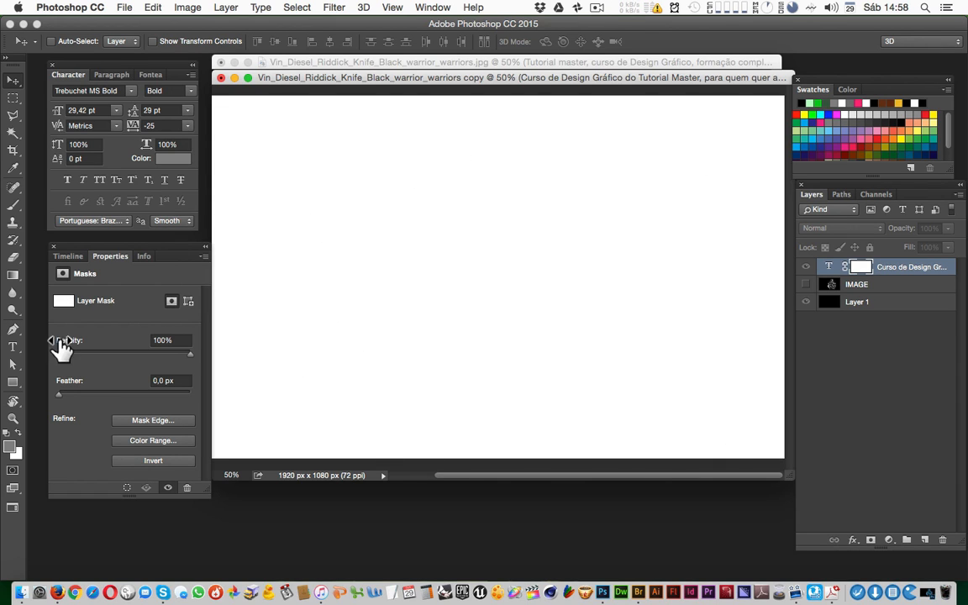
{"action": "left_click", "coordinate": [9, 447]}
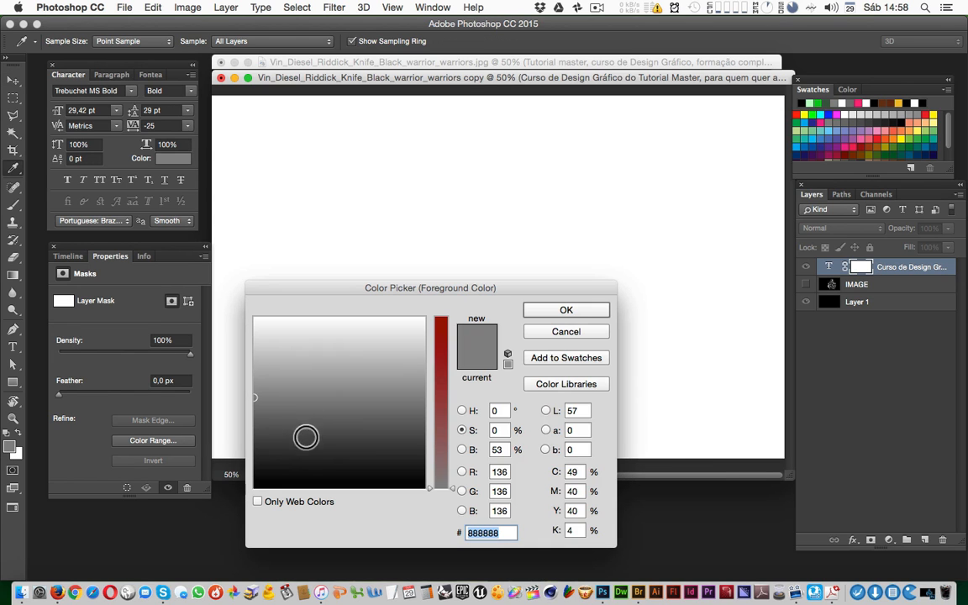
{"action": "left_click_drag", "start_coordinate": [307, 437], "coordinate": [217, 515]}
{"action": "left_click", "coordinate": [571, 311]}
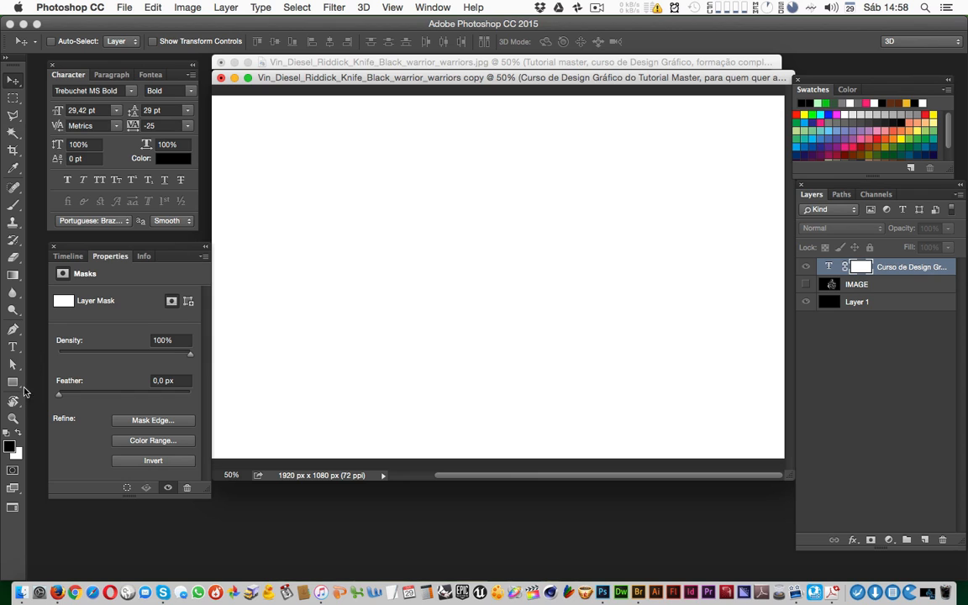
{"action": "key", "text": "b"}
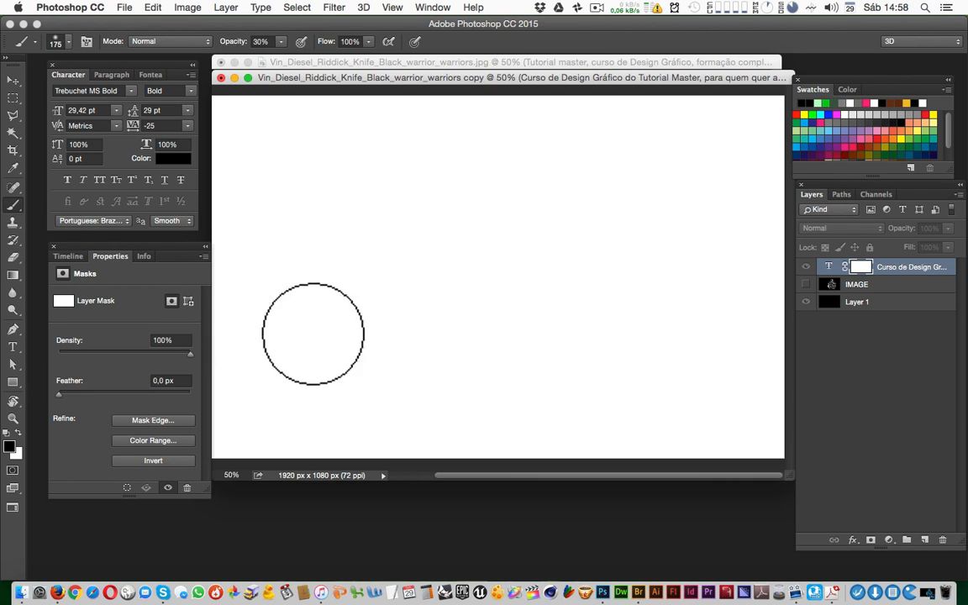
{"action": "mouse_move", "coordinate": [255, 283]}
{"action": "left_mouse_down"}
{"action": "mouse_move", "coordinate": [428, 276]}
{"action": "mouse_move", "coordinate": [745, 237]}
{"action": "mouse_move", "coordinate": [760, 245]}
{"action": "left_mouse_up"}
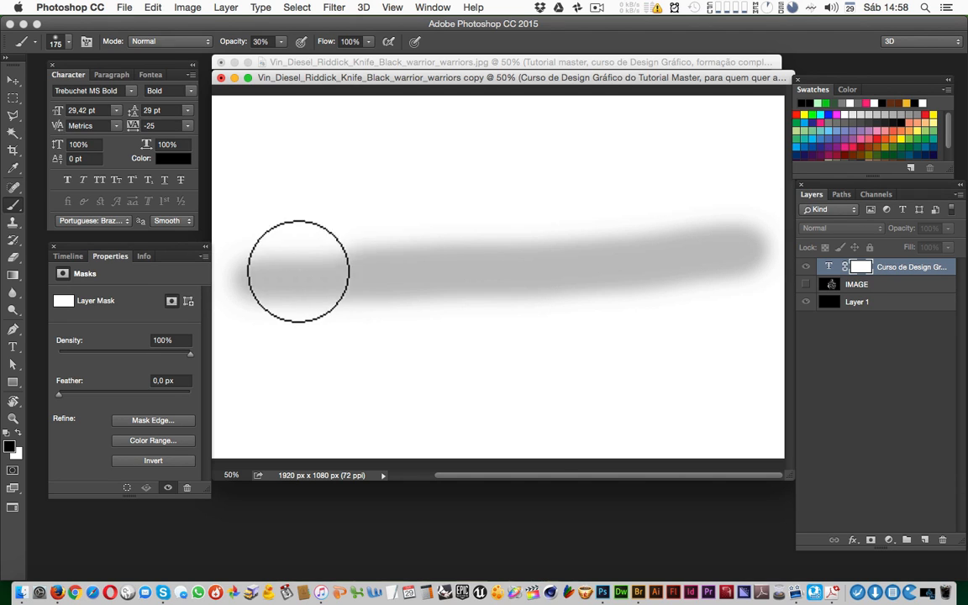
Raise the brush opacity to 100% and paint a solid black band across the middle of the mask.
{"action": "left_click", "coordinate": [281, 44]}
{"action": "left_click_drag", "start_coordinate": [280, 62], "coordinate": [345, 52]}
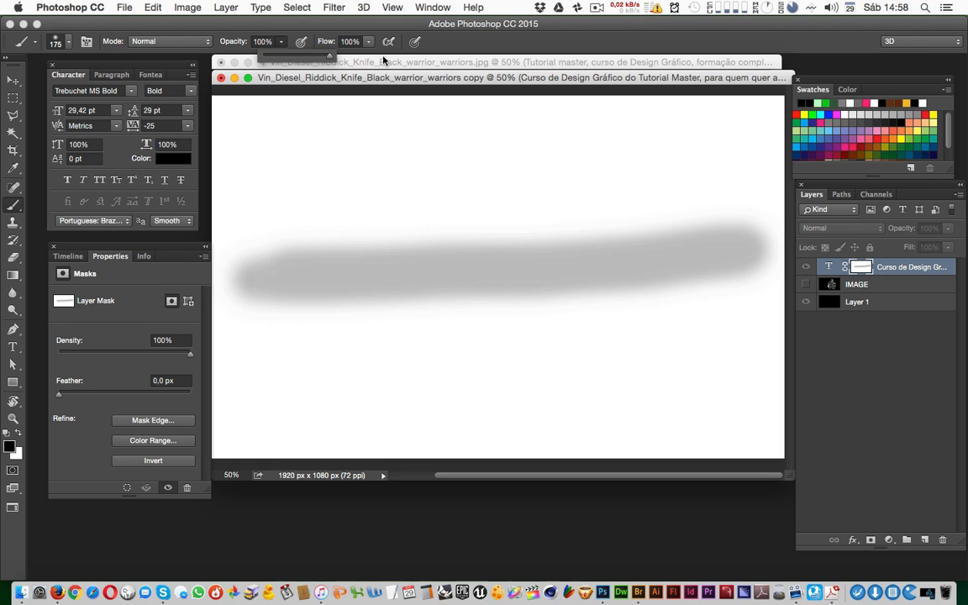
{"action": "mouse_move", "coordinate": [253, 292]}
{"action": "left_mouse_down"}
{"action": "mouse_move", "coordinate": [706, 258]}
{"action": "mouse_move", "coordinate": [655, 260]}
{"action": "mouse_move", "coordinate": [245, 287]}
{"action": "mouse_move", "coordinate": [805, 271]}
{"action": "mouse_move", "coordinate": [216, 277]}
{"action": "mouse_move", "coordinate": [648, 270]}
{"action": "mouse_move", "coordinate": [767, 280]}
{"action": "mouse_move", "coordinate": [753, 271]}
{"action": "mouse_move", "coordinate": [244, 295]}
{"action": "mouse_move", "coordinate": [774, 280]}
{"action": "left_mouse_up"}
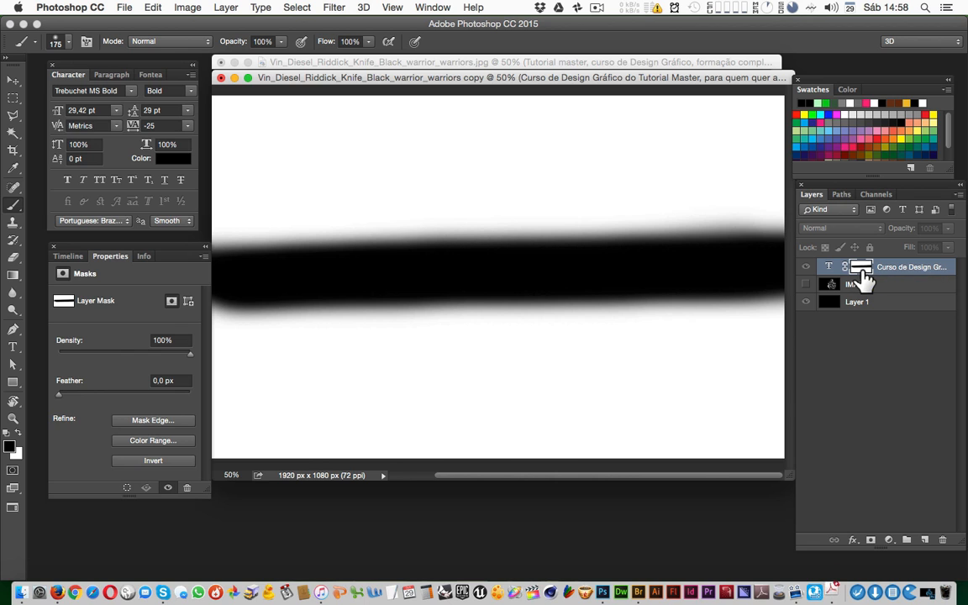
Return to the normal view to check how the painted band hides the text, and reselect the layer mask.
{"action": "left_click", "coordinate": [831, 267]}
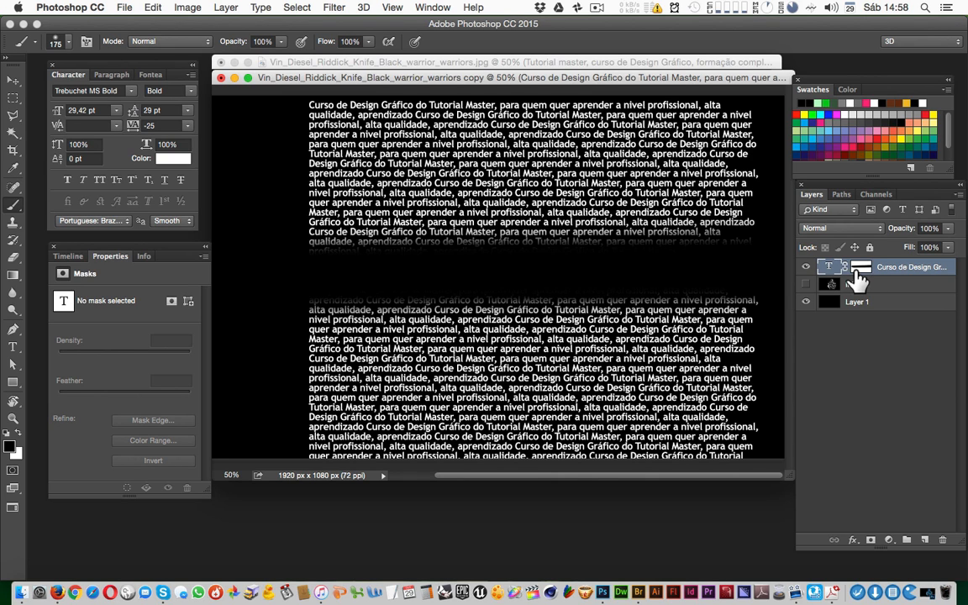
{"action": "left_click", "coordinate": [859, 269]}
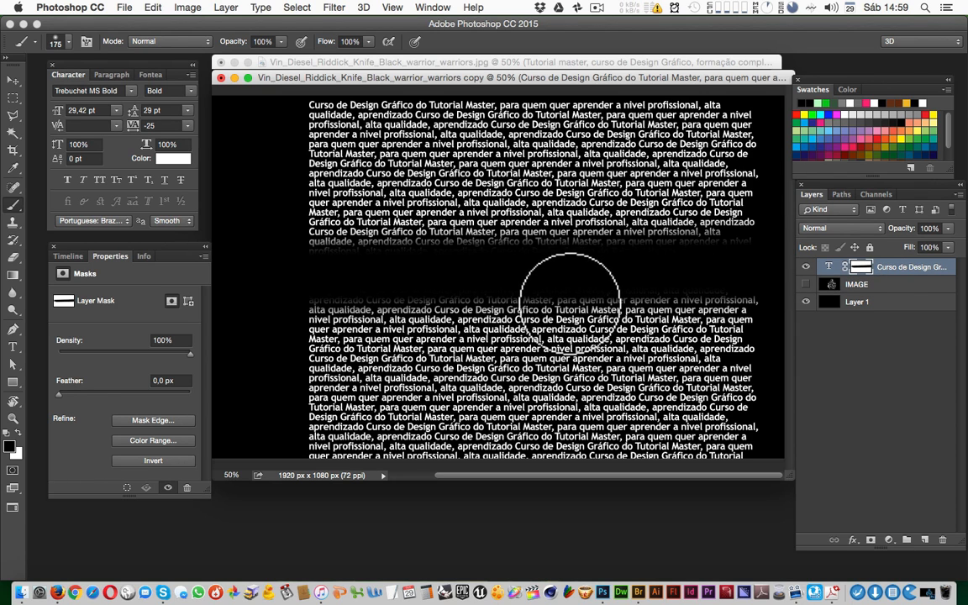
{"action": "mouse_move", "coordinate": [861, 268]}
{"action": "left_mouse_down"}
{"action": "mouse_move", "coordinate": [860, 287]}
{"action": "mouse_move", "coordinate": [866, 272]}
{"action": "left_mouse_up"}
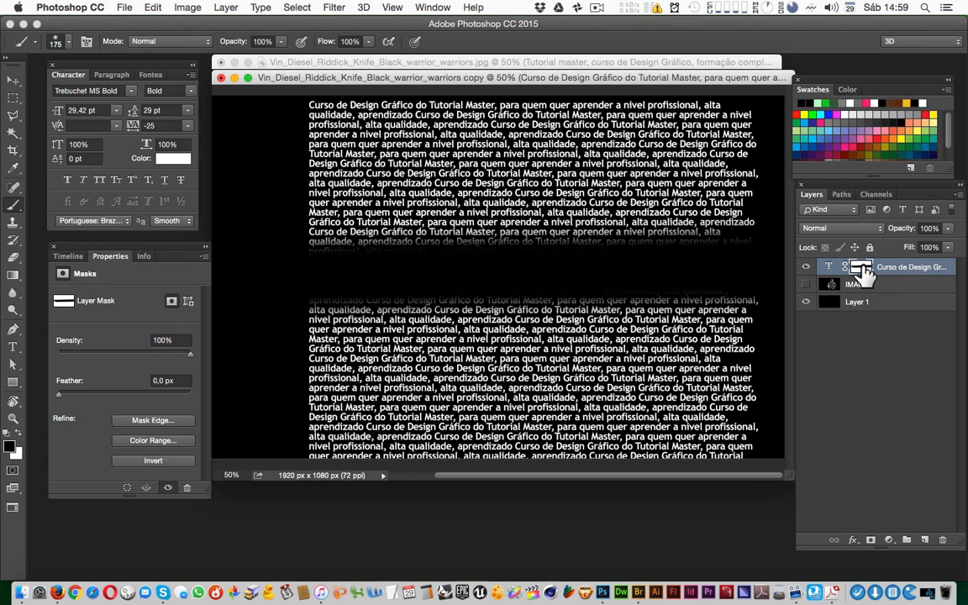
Paste the copied warrior image over the full area of the text layer's mask and return to the normal view.
{"action": "left_click", "coordinate": [862, 267], "text": "alt"}
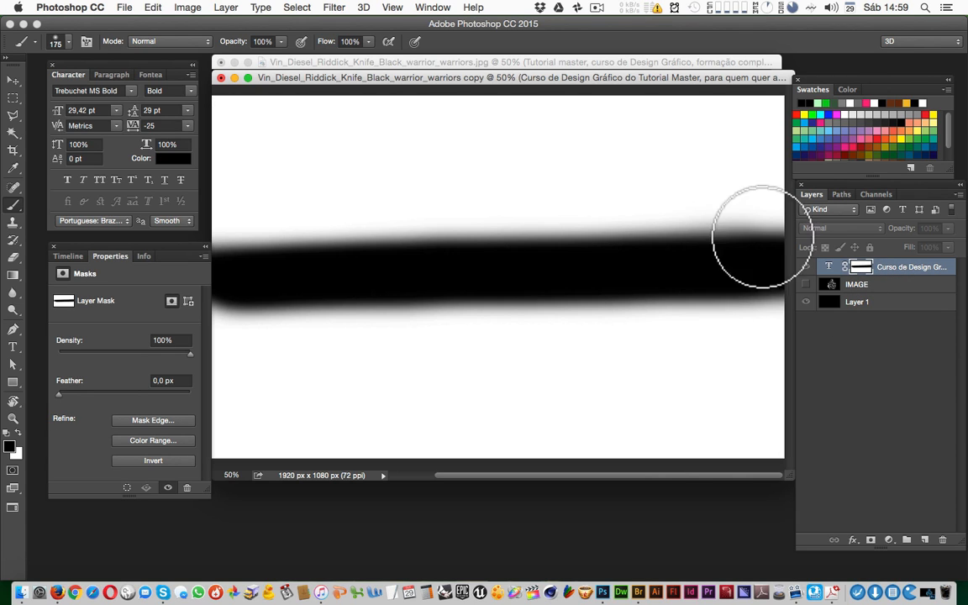
{"action": "key", "text": "super+a"}
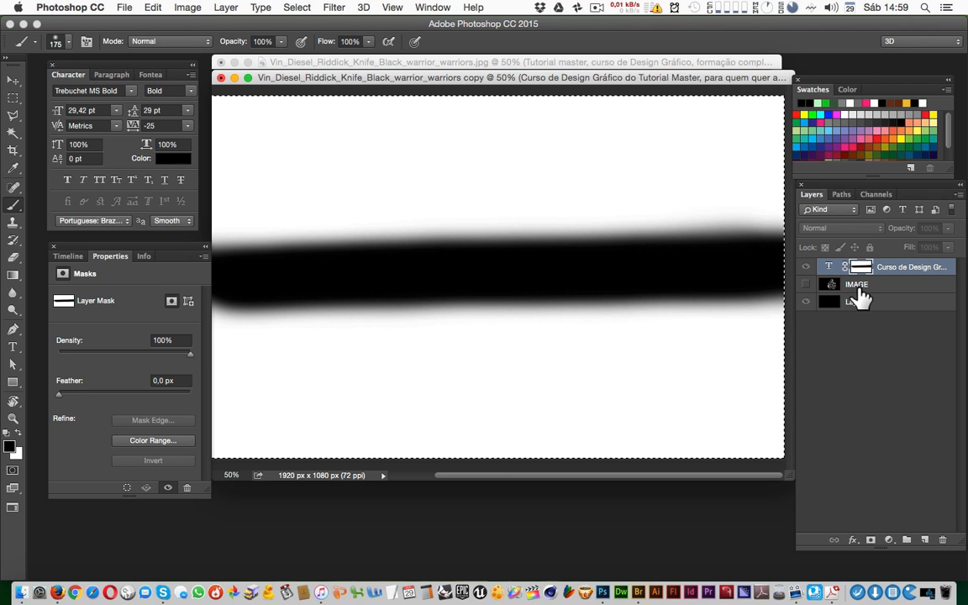
{"action": "key", "text": "super+v"}
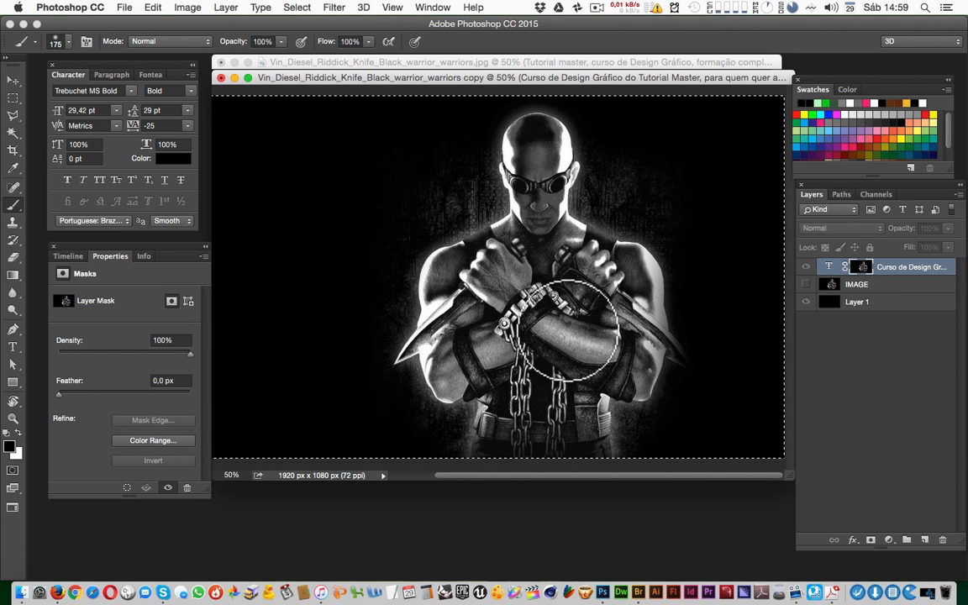
{"action": "left_click", "coordinate": [863, 270], "text": "alt"}
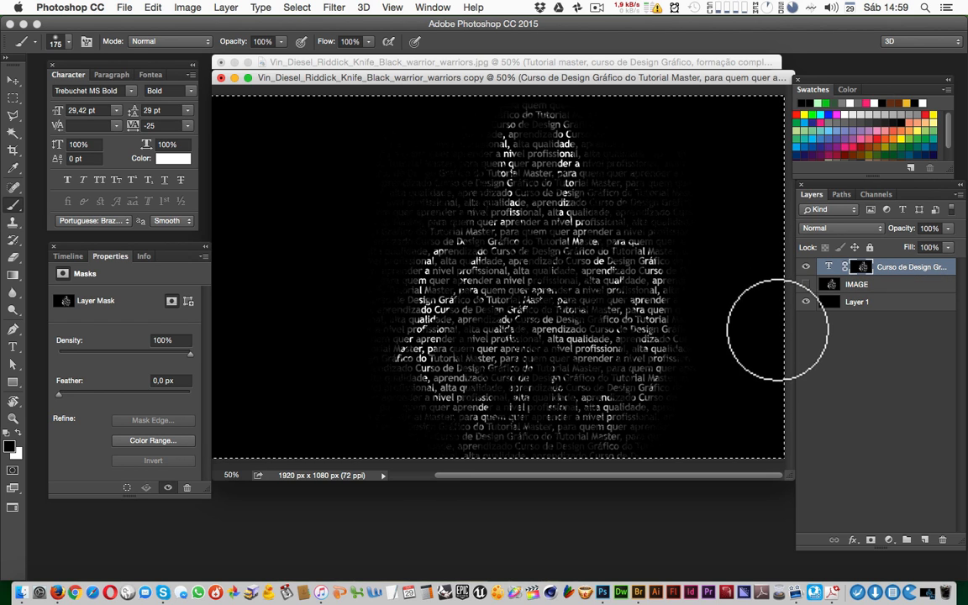
At 100% zoom, replace "vel profissional" in a lower line of the masked text with " de Design".
{"action": "key", "text": "super+plus"}
{"action": "key", "text": "super+plus"}
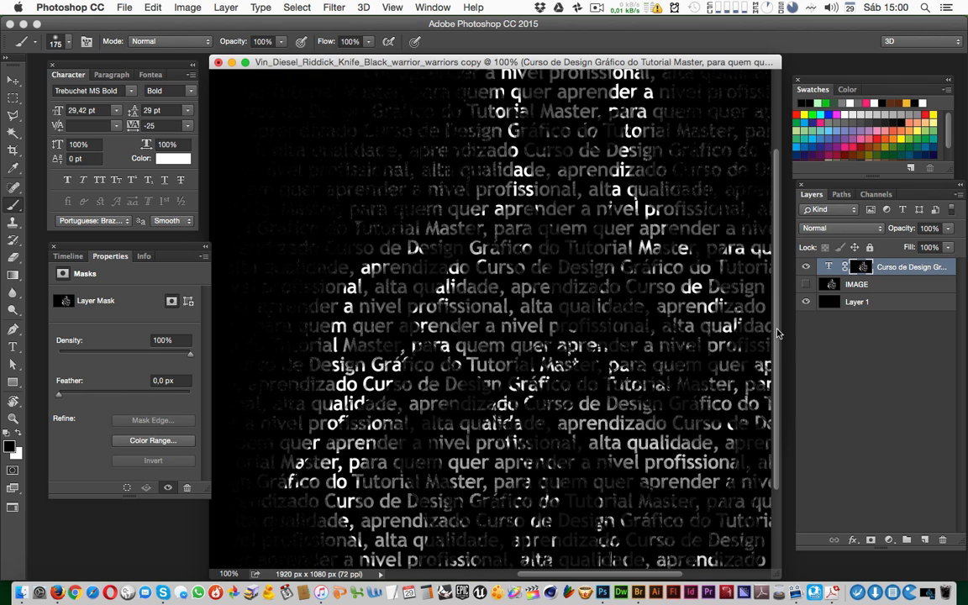
{"action": "left_click_drag", "start_coordinate": [642, 325], "coordinate": [573, 290]}
{"action": "key", "text": "t"}
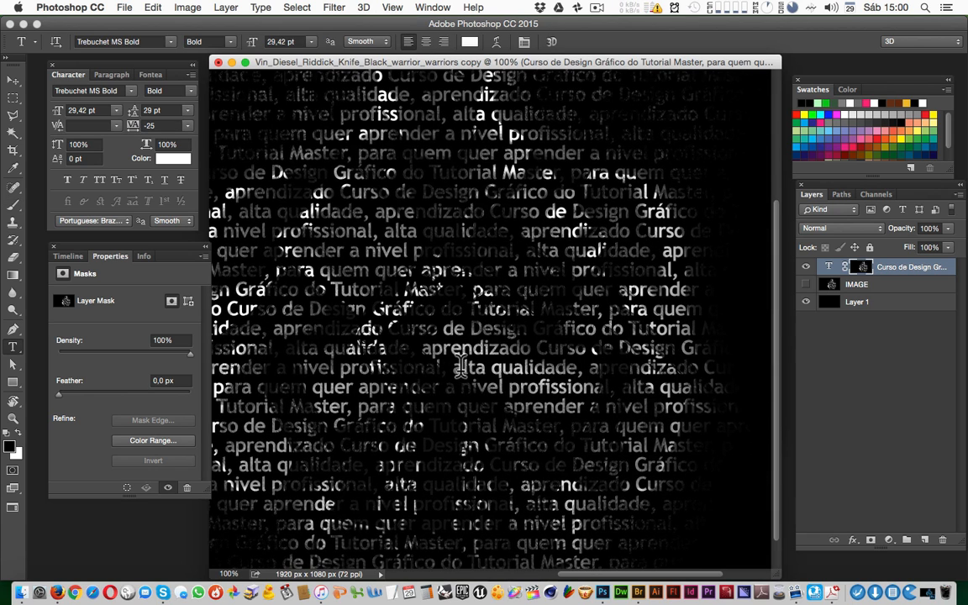
{"action": "left_click_drag", "start_coordinate": [487, 388], "coordinate": [611, 391]}
{"action": "key", "text": "BackSpace"}
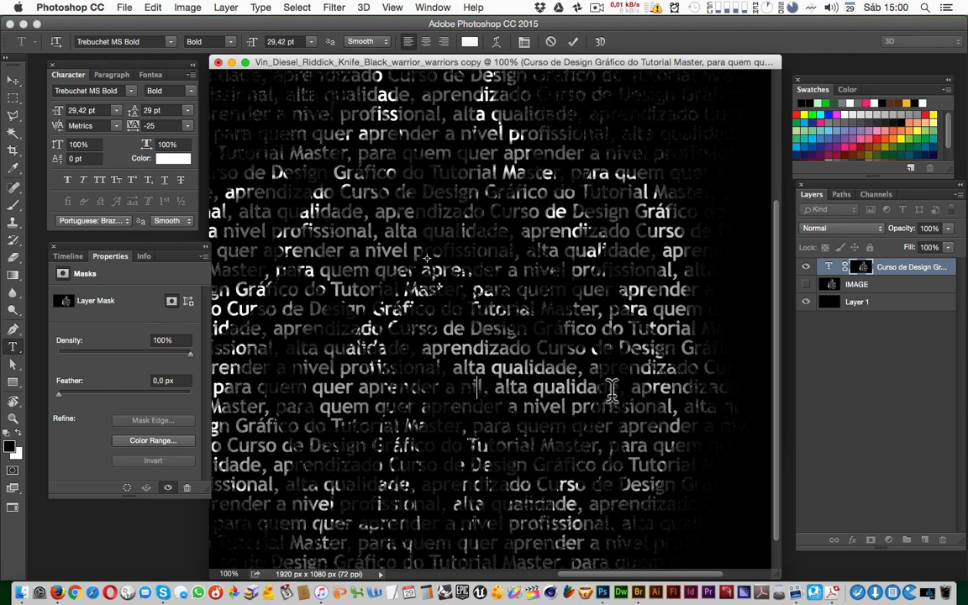
{"action": "type", "text": "de Design"}
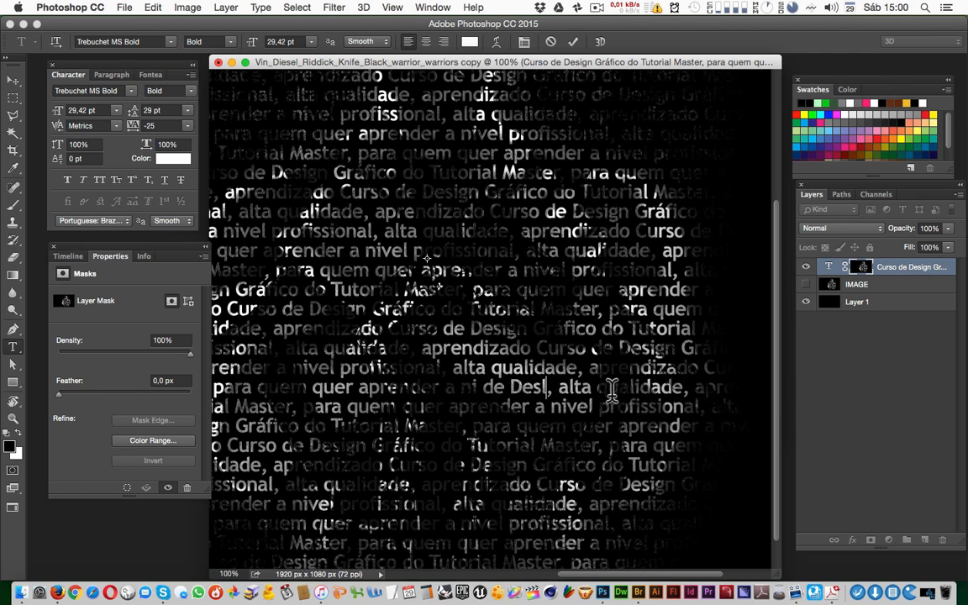
Replace the word "aprender" in the line below the edited one with "Gráfico".
{"action": "key", "text": "shift+Left"}
{"action": "key", "text": "shift+Left"}
{"action": "key", "text": "shift+Left"}
{"action": "key", "text": "shift+Left"}
{"action": "key", "text": "shift+Left"}
{"action": "key", "text": "shift+Left"}
{"action": "key", "text": "shift+Left"}
{"action": "key", "text": "shift+Left"}
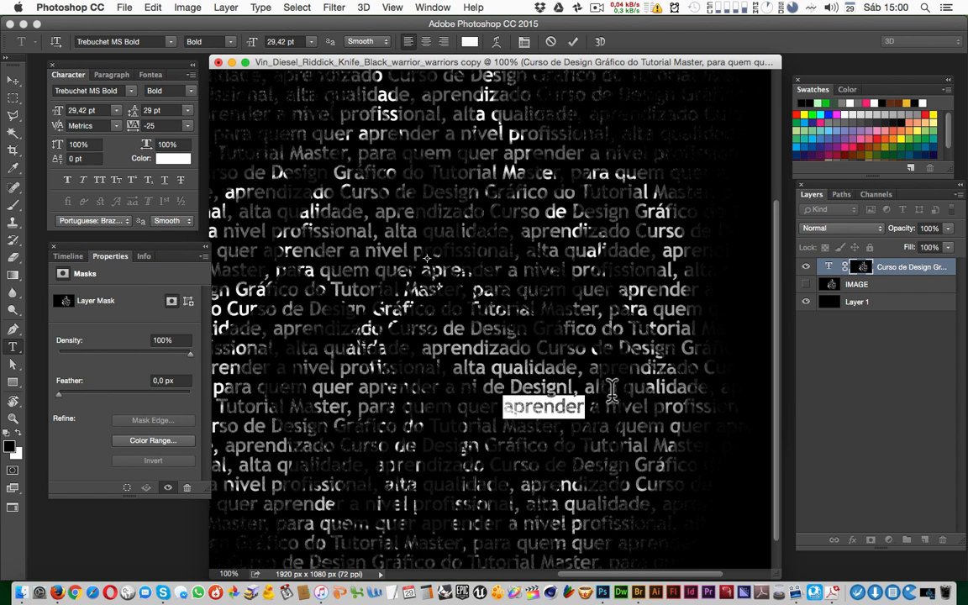
{"action": "type", "text": "Gráfico"}
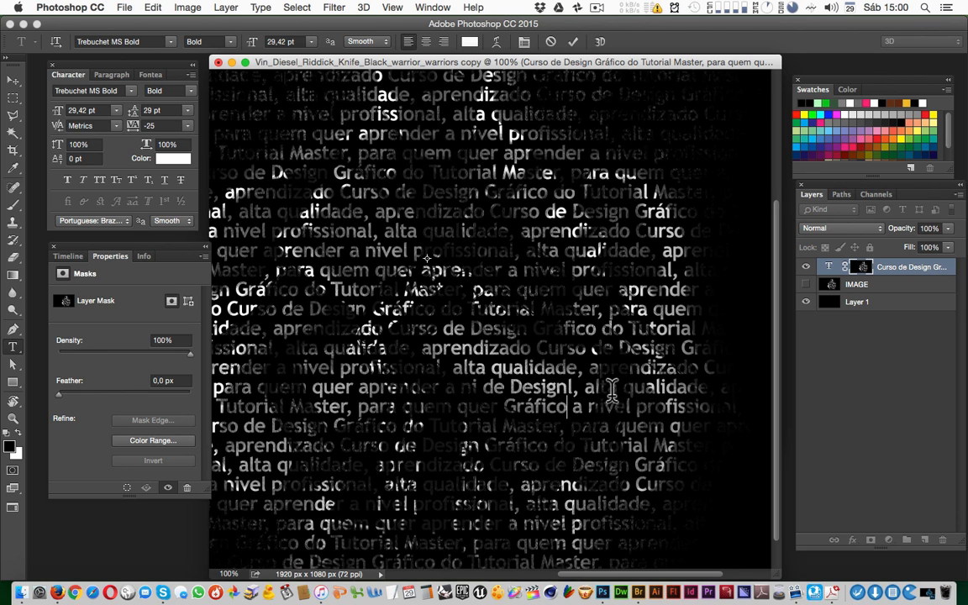
Insert an "a" before "Gráfico" in the lower line of the masked text and commit the text edit.
{"action": "key", "text": "Left"}
{"action": "key", "text": "Left"}
{"action": "key", "text": "Left"}
{"action": "key", "text": "Left"}
{"action": "type", "text": "asd"}
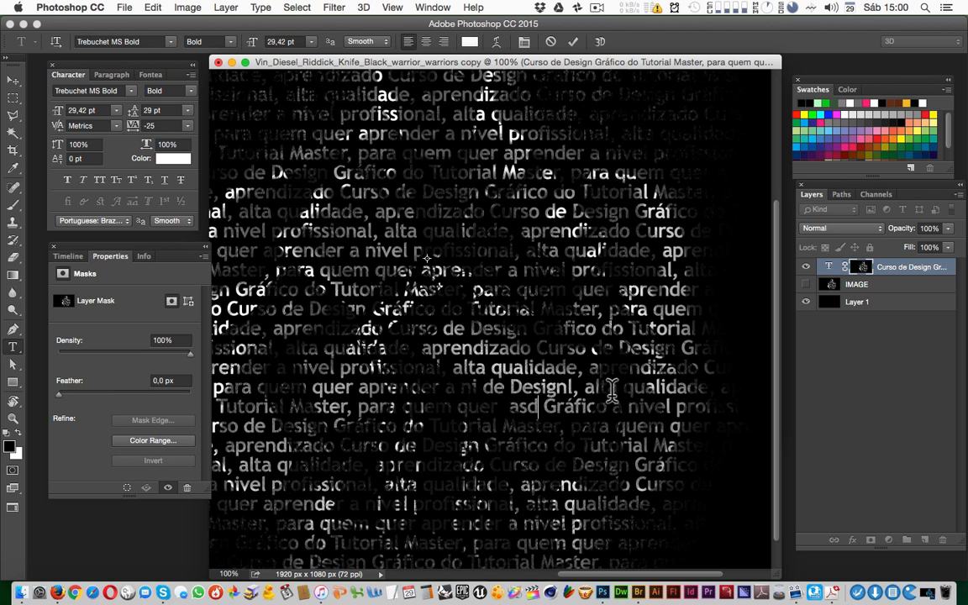
{"action": "key", "text": "BackSpace"}
{"action": "key", "text": "BackSpace"}
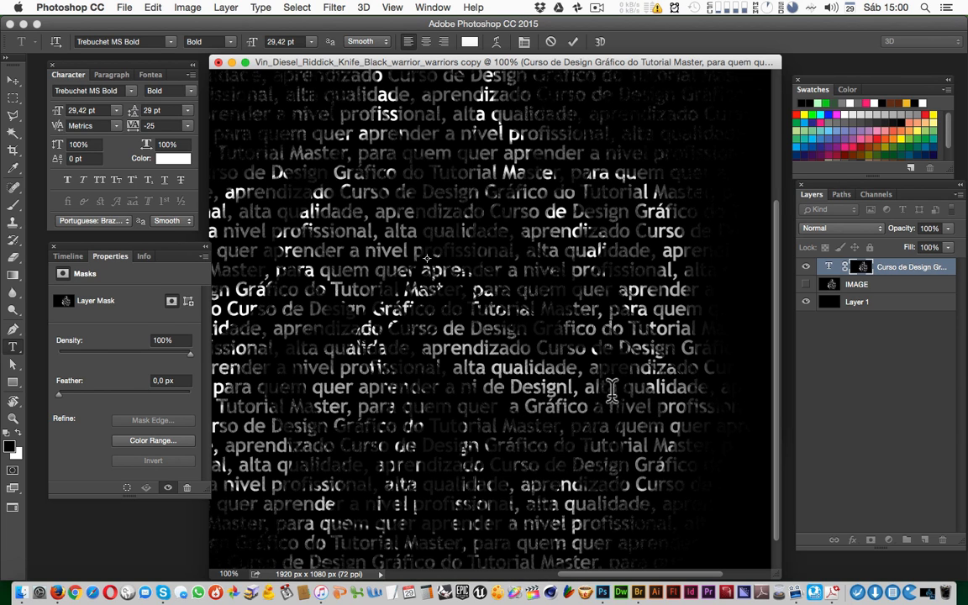
{"action": "key", "text": "super+Return"}
{"action": "left_click_drag", "start_coordinate": [577, 264], "coordinate": [544, 227]}
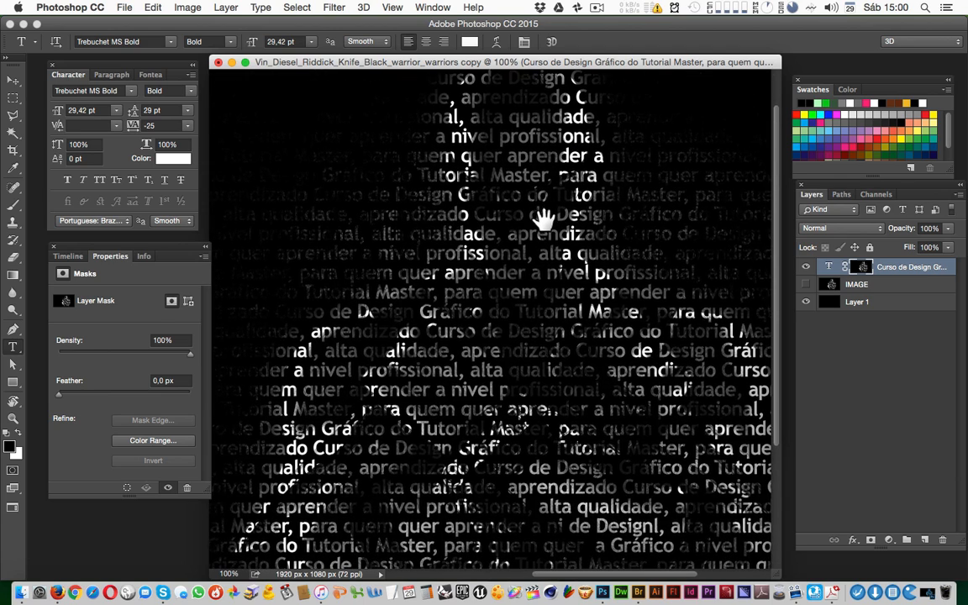
{"action": "key", "text": "super+minus"}
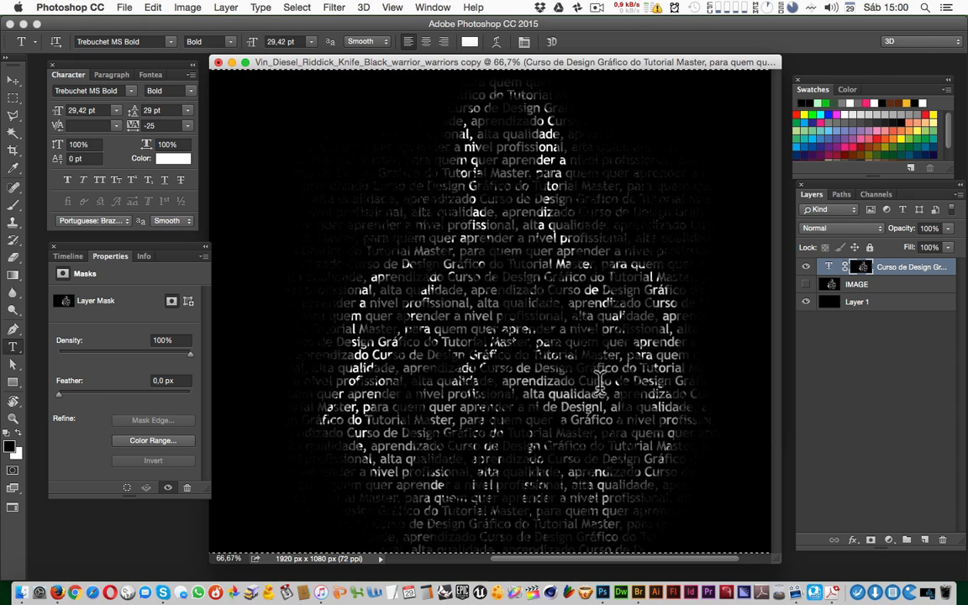
{"action": "left_click_drag", "start_coordinate": [442, 287], "coordinate": [503, 353]}
{"action": "left_click", "coordinate": [552, 316]}
{"action": "left_click_drag", "start_coordinate": [502, 137], "coordinate": [596, 381]}
{"action": "left_click", "coordinate": [620, 397]}
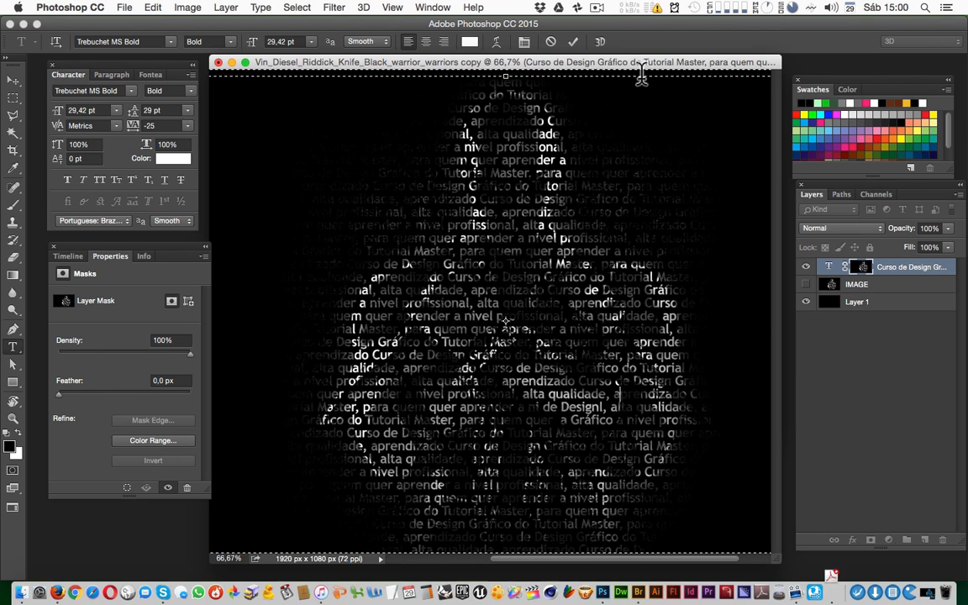
{"action": "left_click", "coordinate": [7, 83]}
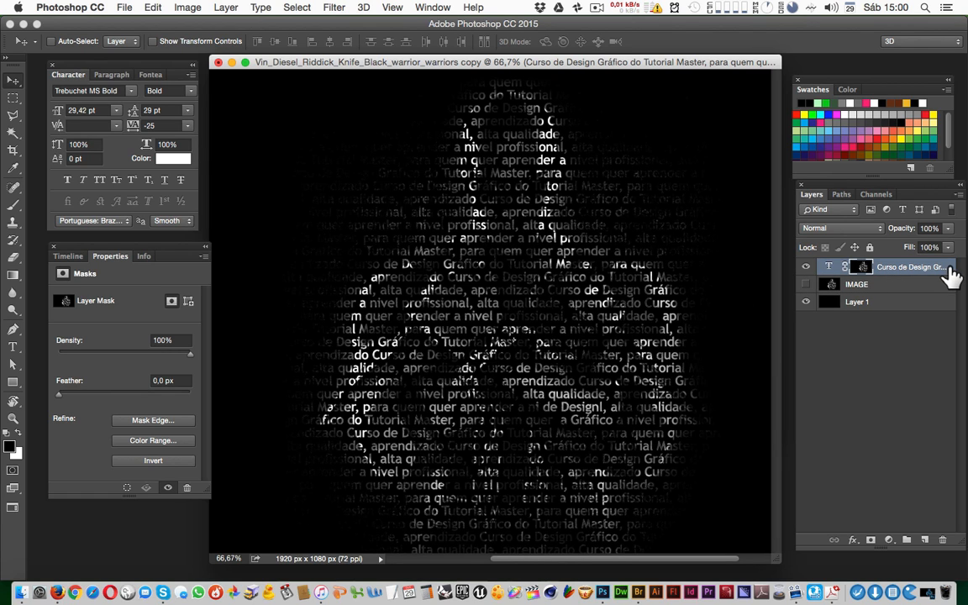
Hide the black Layer 1 to check the masked text over transparency, and show the layer again.
{"action": "left_click", "coordinate": [901, 303]}
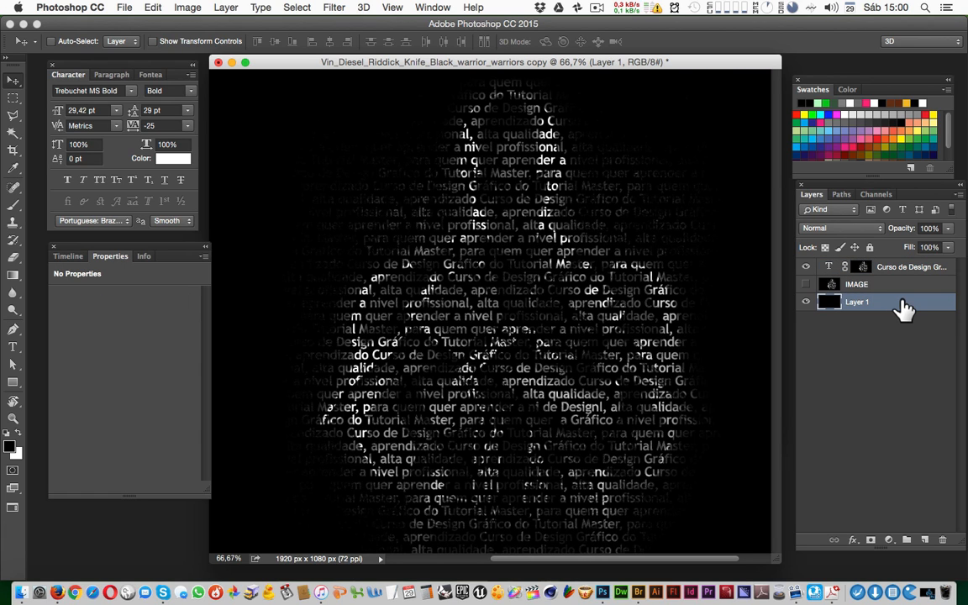
{"action": "left_click", "coordinate": [805, 305]}
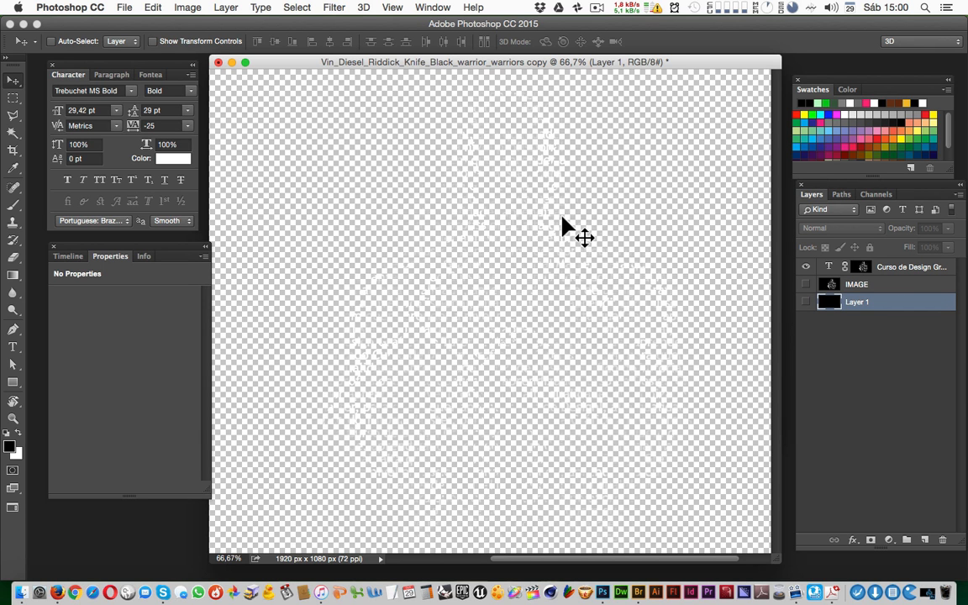
{"action": "left_click", "coordinate": [806, 302]}
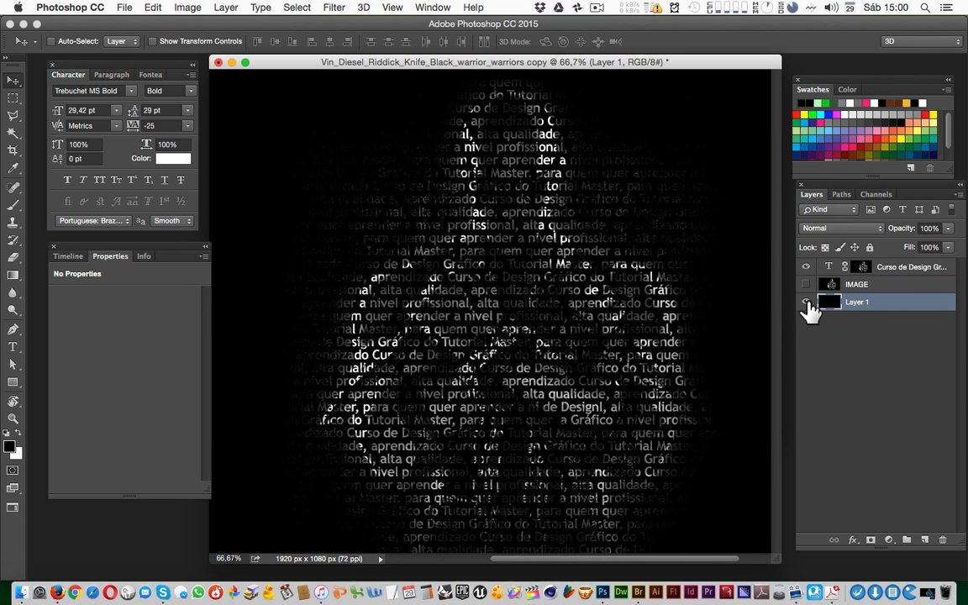
Show the IMAGE layer beneath the masked text and examine the combined portrait at 100% zoom.
{"action": "left_click", "coordinate": [898, 288]}
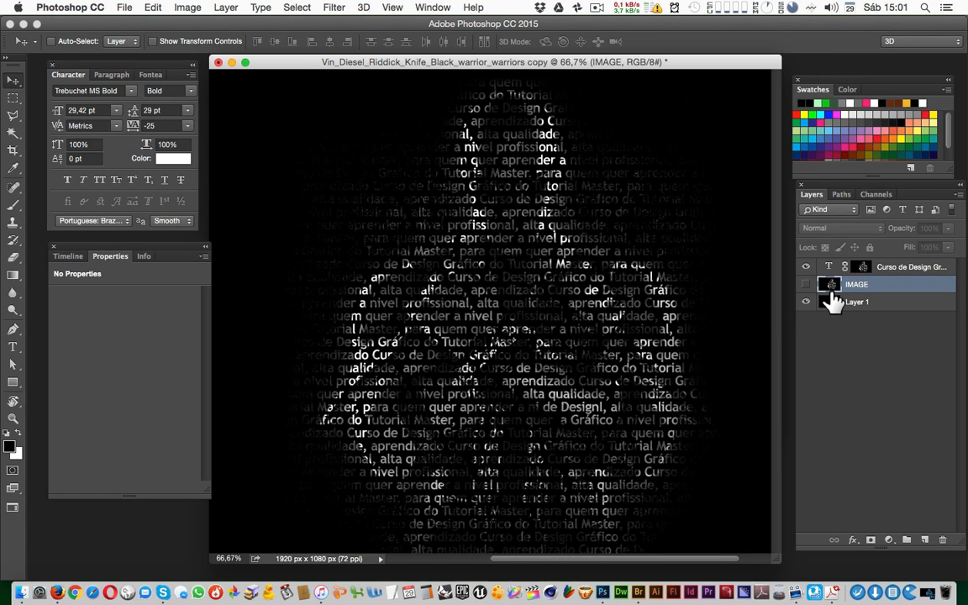
{"action": "left_click", "coordinate": [806, 300]}
{"action": "left_click", "coordinate": [807, 285]}
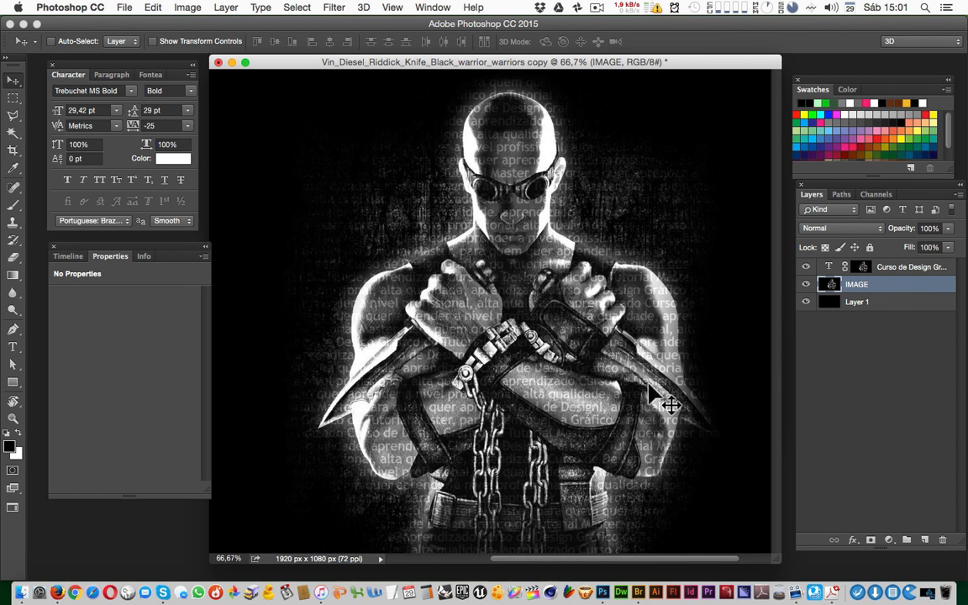
{"action": "key", "text": "super+plus"}
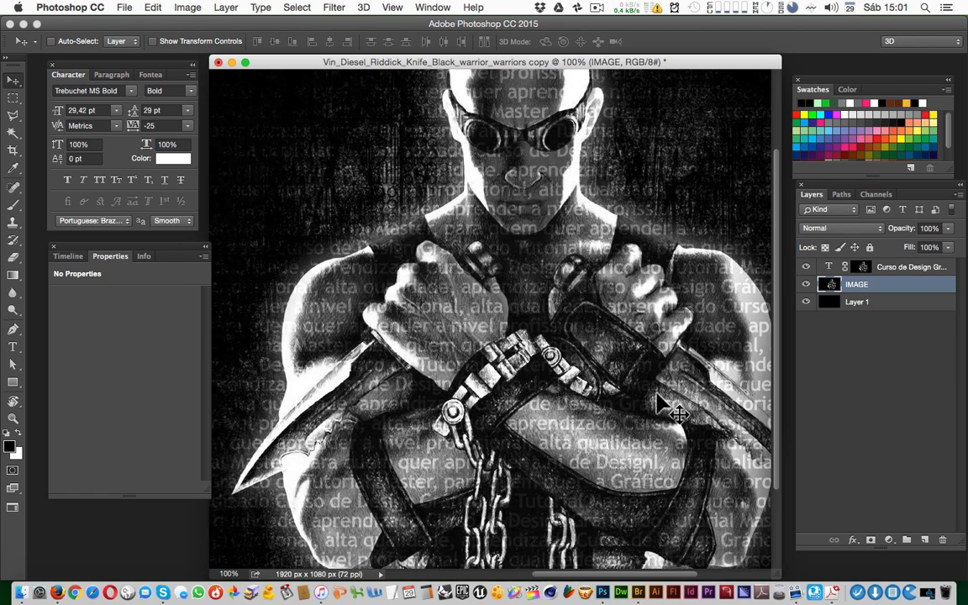
{"action": "left_click_drag", "start_coordinate": [562, 330], "coordinate": [587, 508]}
{"action": "left_click_drag", "start_coordinate": [487, 346], "coordinate": [495, 296]}
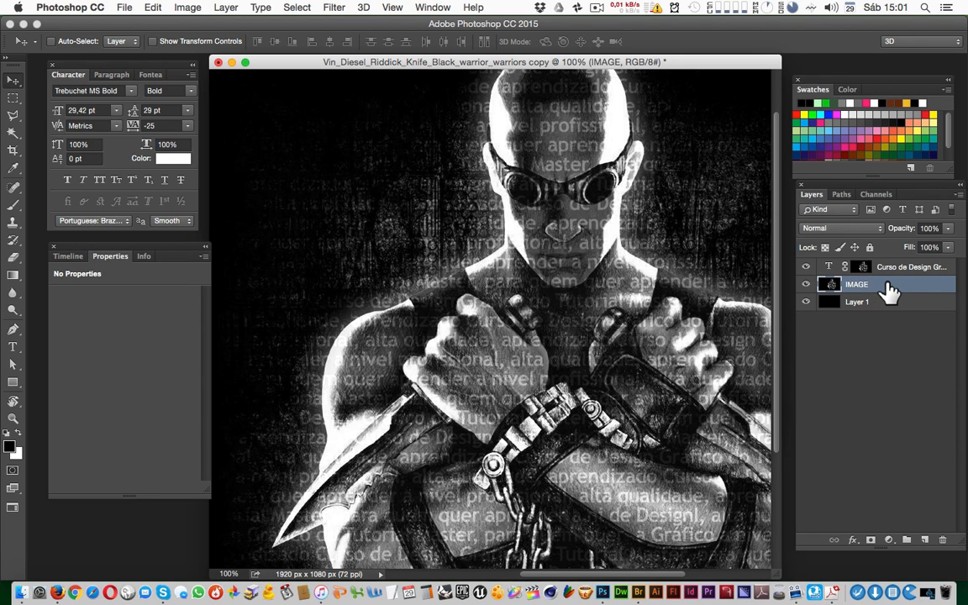
Lower the opacity of the IMAGE layer to 42% and check how the text blends with the warrior.
{"action": "key", "text": "4"}
{"action": "left_click", "coordinate": [948, 229]}
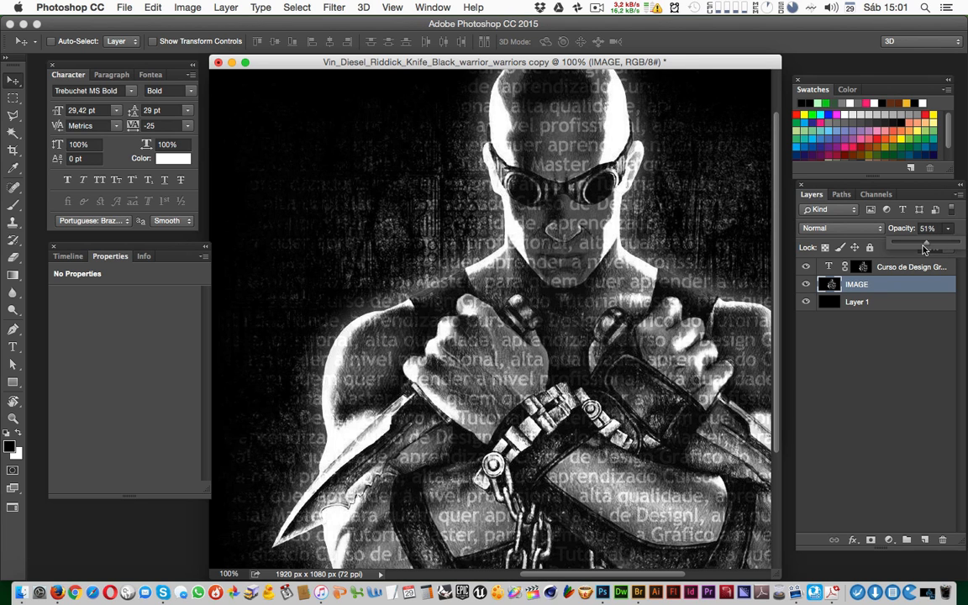
{"action": "left_click_drag", "start_coordinate": [906, 250], "coordinate": [921, 246]}
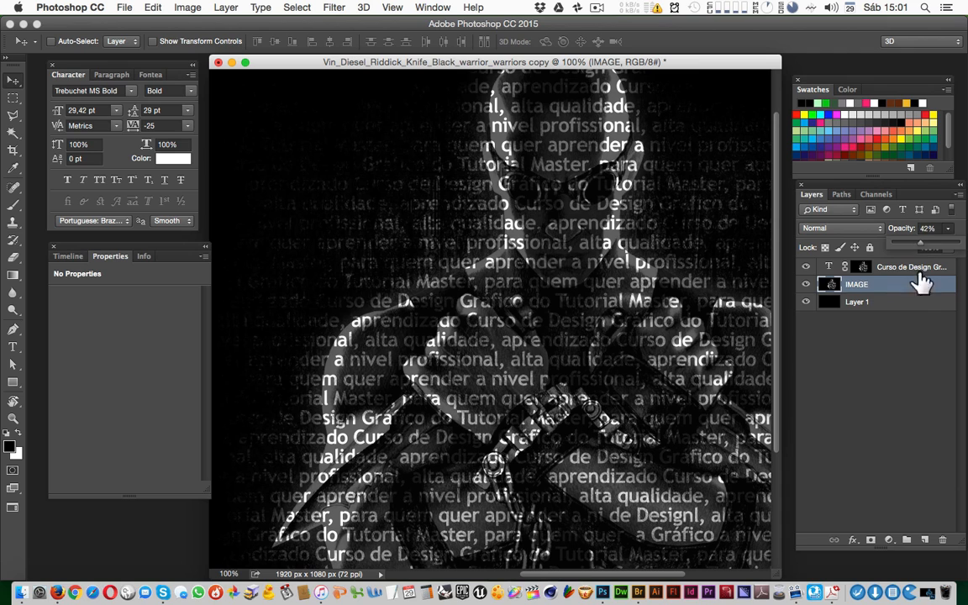
{"action": "left_click", "coordinate": [913, 300]}
{"action": "left_click", "coordinate": [868, 283]}
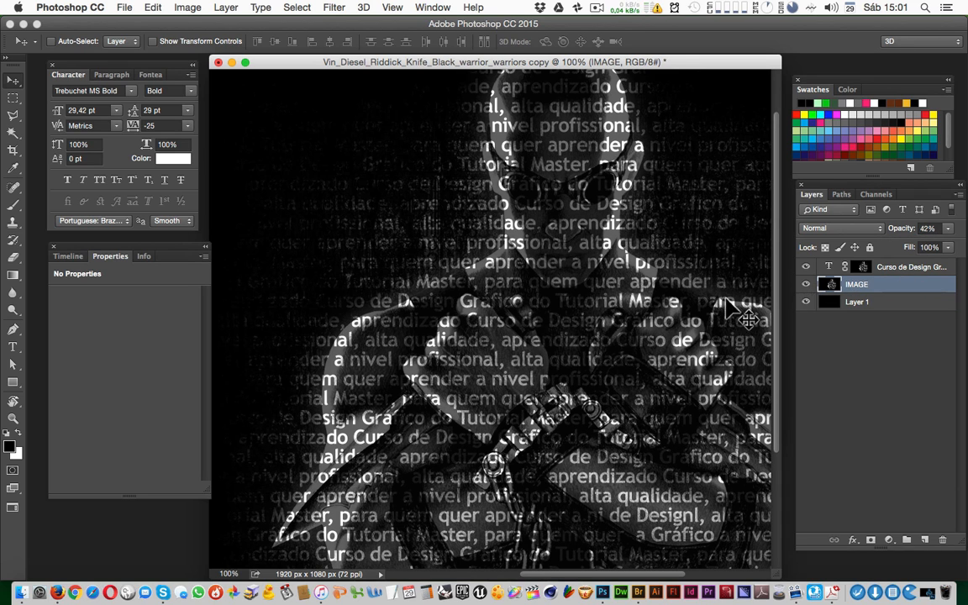
{"action": "key", "text": "super+minus"}
{"action": "key", "text": "space"}
{"action": "left_click_drag", "start_coordinate": [696, 336], "coordinate": [677, 363]}
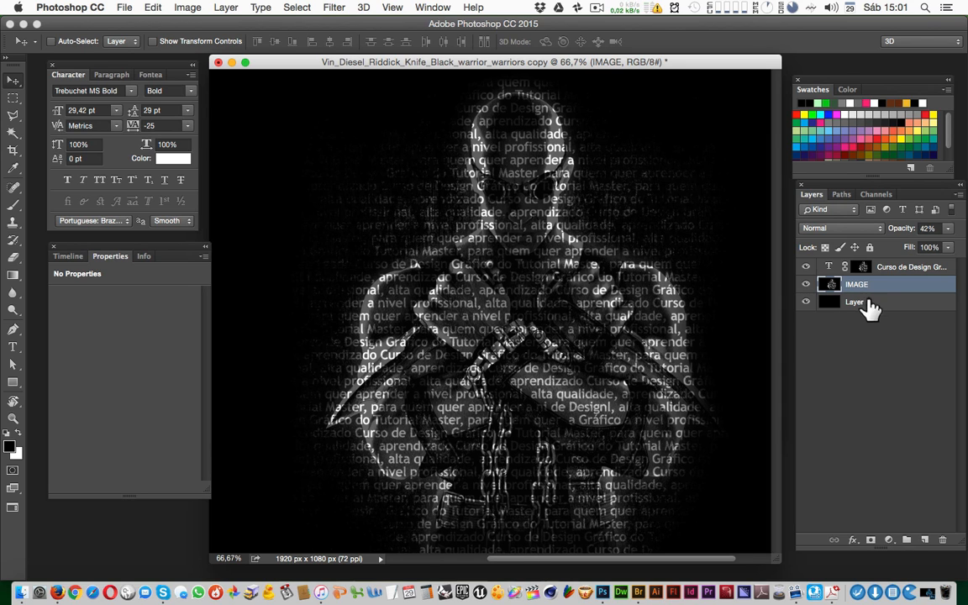
Hide the text layer and set the IMAGE layer's opacity back to 100%.
{"action": "left_click", "coordinate": [806, 267]}
{"action": "left_click", "coordinate": [950, 229]}
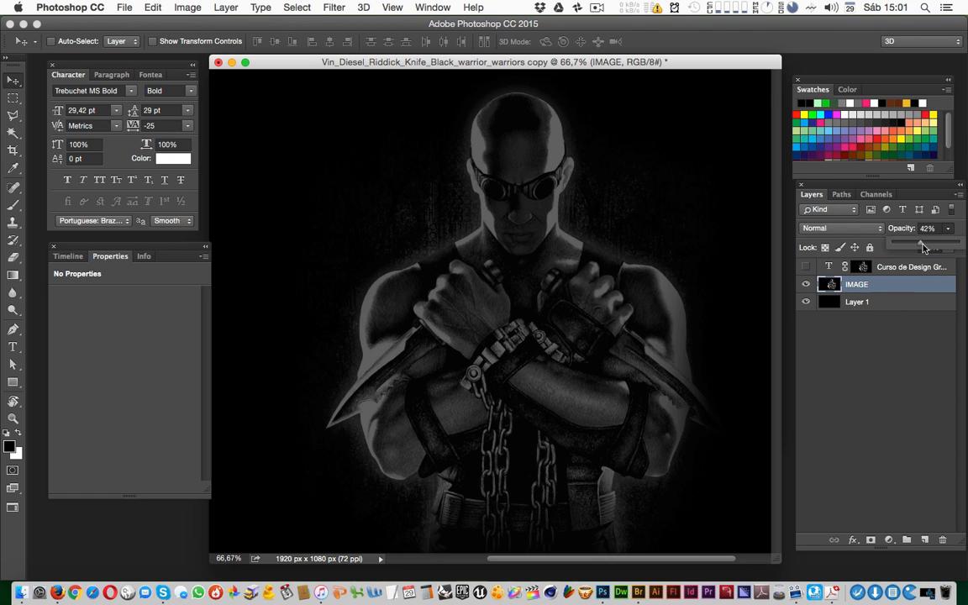
{"action": "left_click_drag", "start_coordinate": [922, 246], "coordinate": [959, 245]}
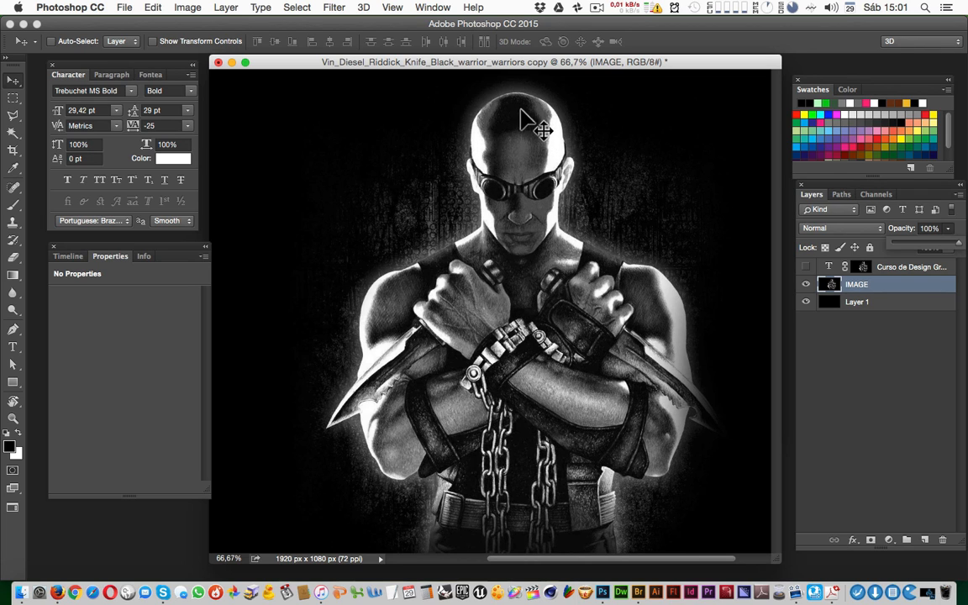
Select the text layer's mask, show the text layer and hide the IMAGE layer.
{"action": "double_click", "coordinate": [861, 282]}
{"action": "left_click", "coordinate": [863, 269]}
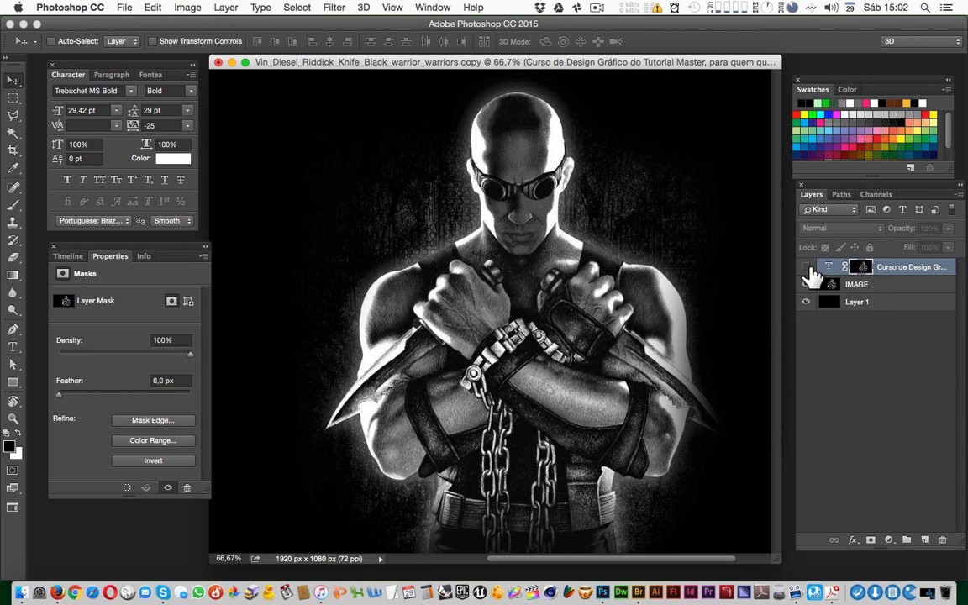
{"action": "left_click", "coordinate": [806, 266]}
{"action": "left_click", "coordinate": [806, 284]}
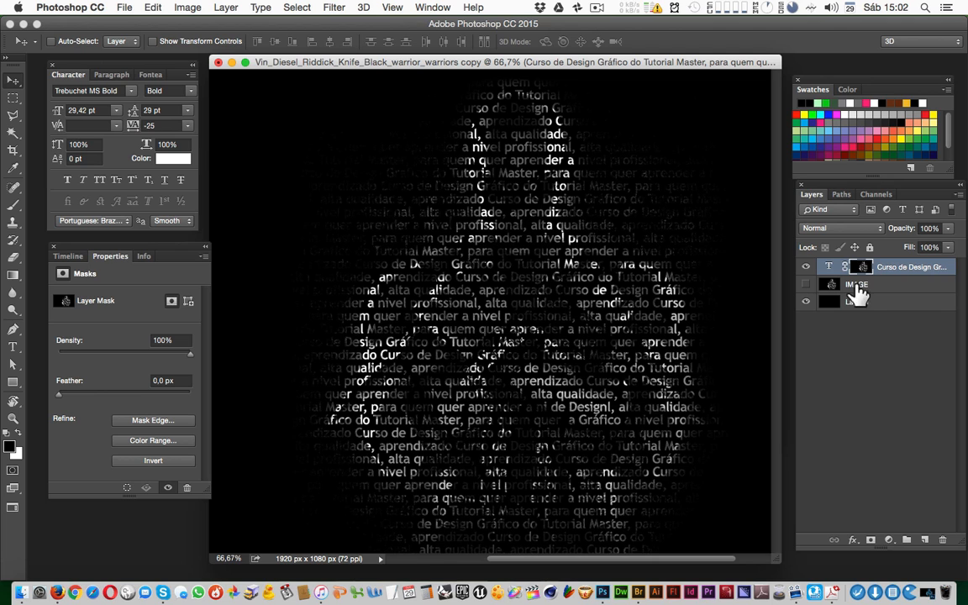
Hide the text layer, show the IMAGE layer and make it the active layer.
{"action": "left_click", "coordinate": [806, 266]}
{"action": "left_click", "coordinate": [806, 284]}
{"action": "left_click", "coordinate": [877, 292]}
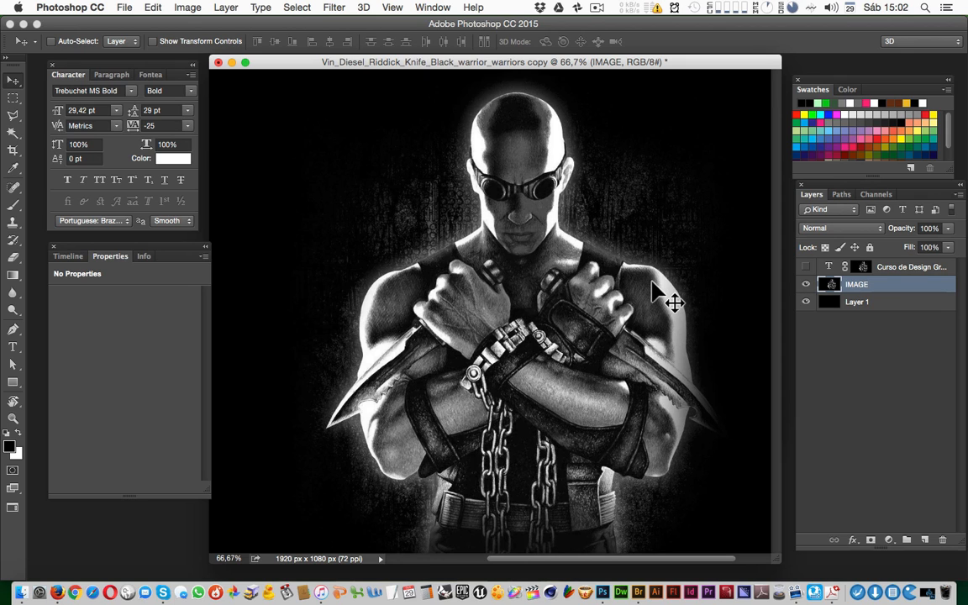
{"action": "left_click", "coordinate": [863, 266]}
{"action": "left_click", "coordinate": [831, 288]}
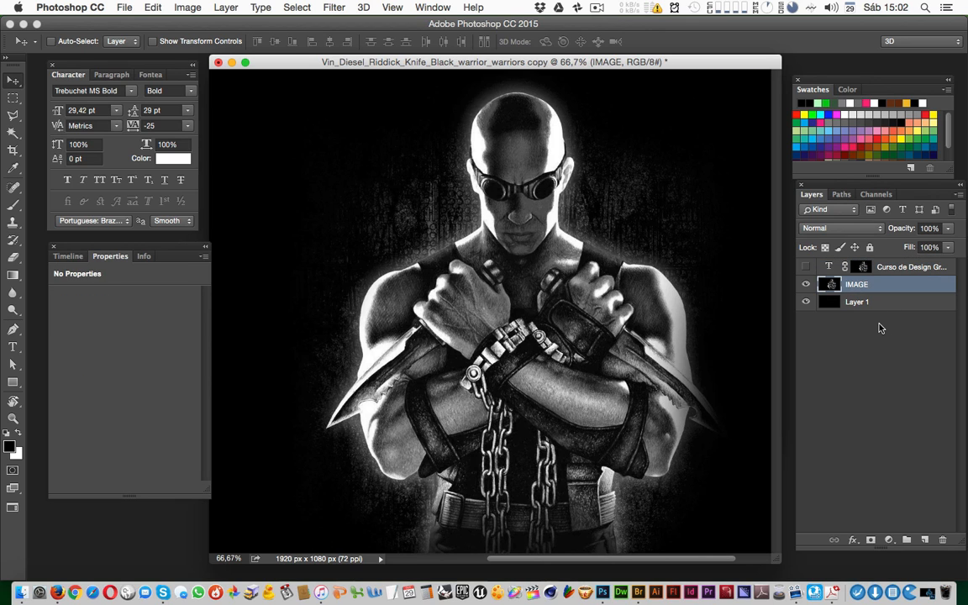
{"action": "left_click", "coordinate": [889, 539]}
{"action": "key", "text": "Escape"}
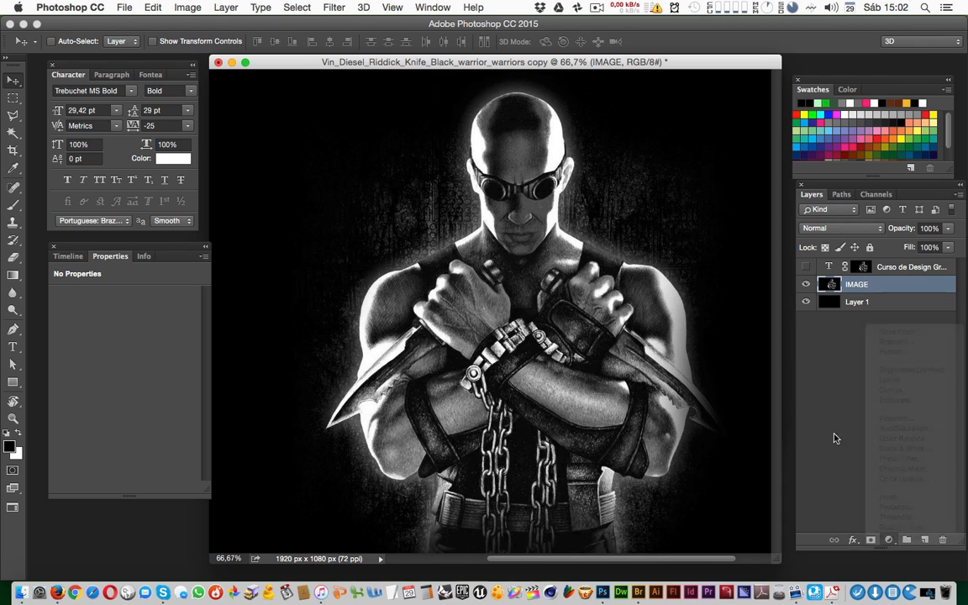
Try a Levels adjustment on the IMAGE layer with input levels 62, 0,56 and 225, and undo it.
{"action": "key", "text": "super+l"}
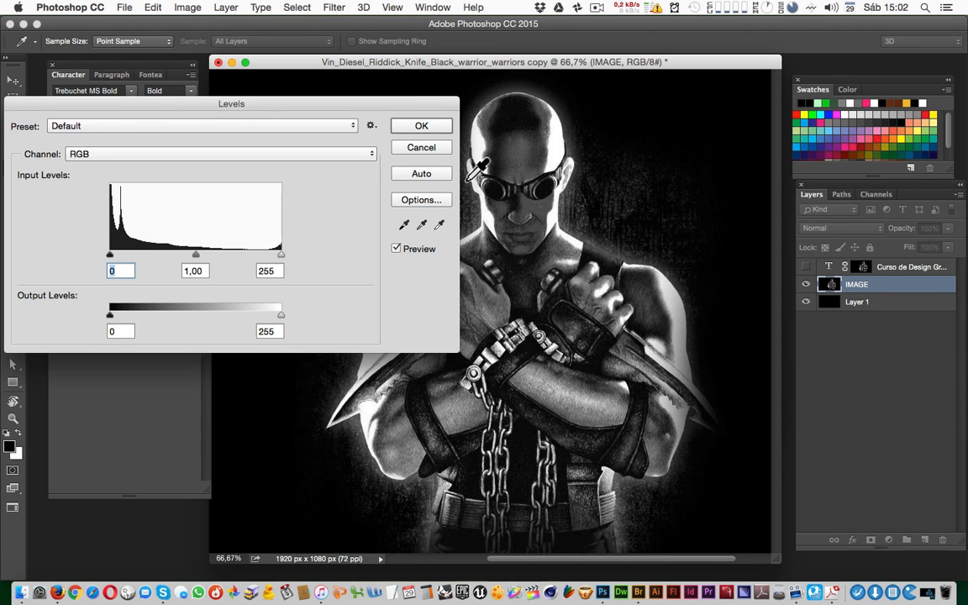
{"action": "left_click_drag", "start_coordinate": [346, 104], "coordinate": [360, 313]}
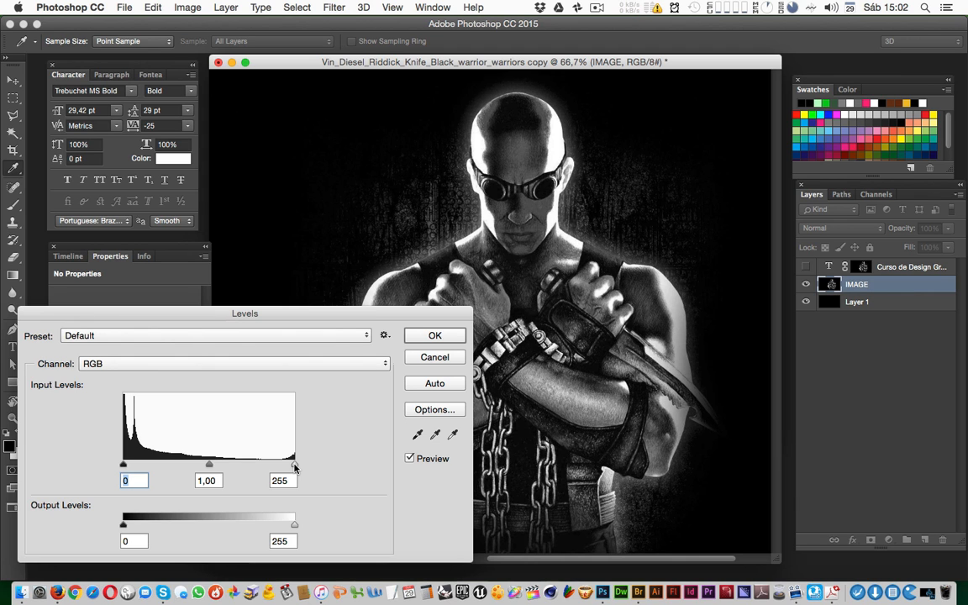
{"action": "left_click_drag", "start_coordinate": [295, 468], "coordinate": [318, 462]}
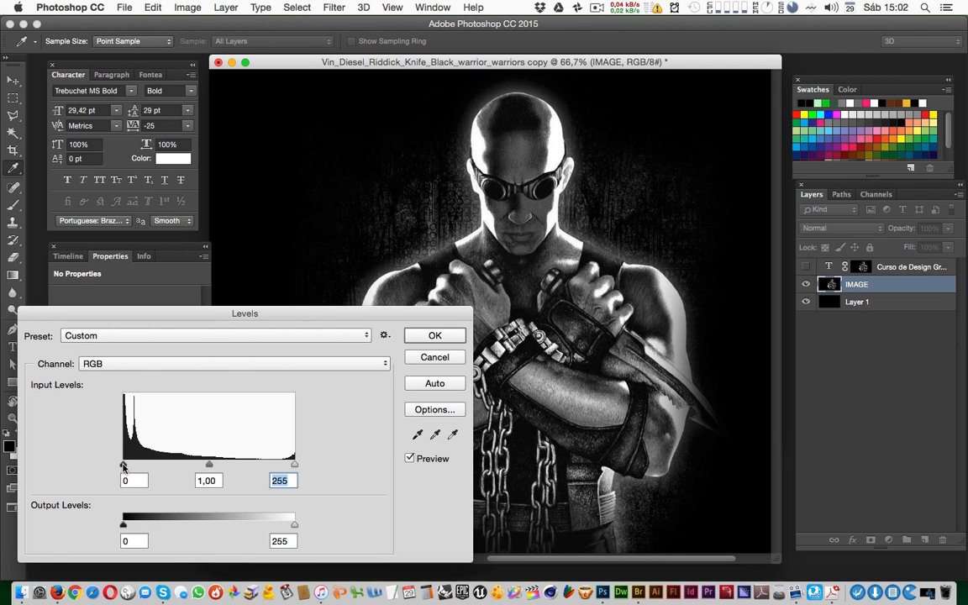
{"action": "mouse_move", "coordinate": [131, 468]}
{"action": "left_mouse_down"}
{"action": "mouse_move", "coordinate": [173, 468]}
{"action": "mouse_move", "coordinate": [124, 468]}
{"action": "left_mouse_up"}
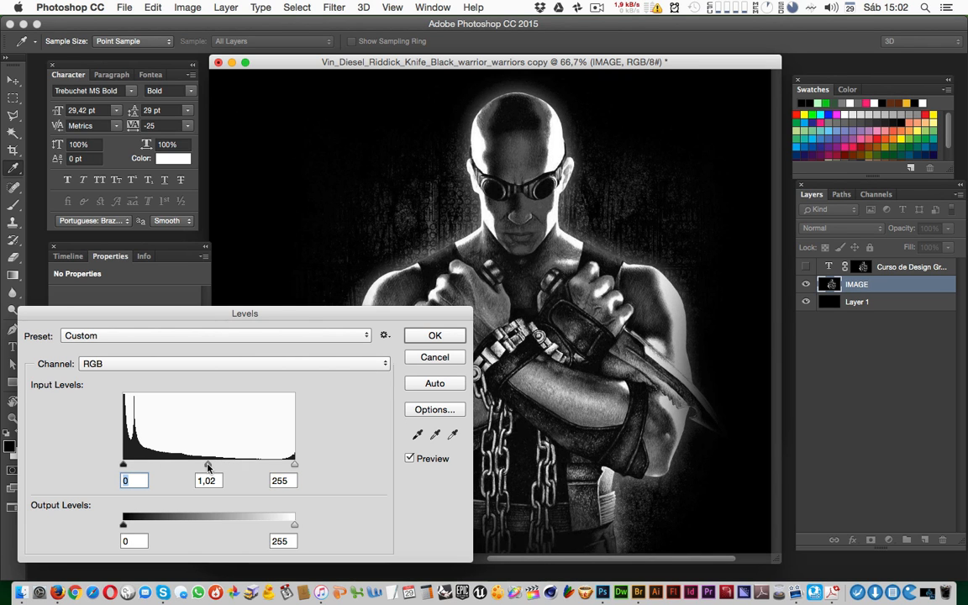
{"action": "mouse_move", "coordinate": [203, 468]}
{"action": "left_mouse_down"}
{"action": "mouse_move", "coordinate": [167, 468]}
{"action": "mouse_move", "coordinate": [259, 468]}
{"action": "mouse_move", "coordinate": [201, 468]}
{"action": "left_mouse_up"}
{"action": "left_click_drag", "start_coordinate": [124, 468], "coordinate": [164, 468]}
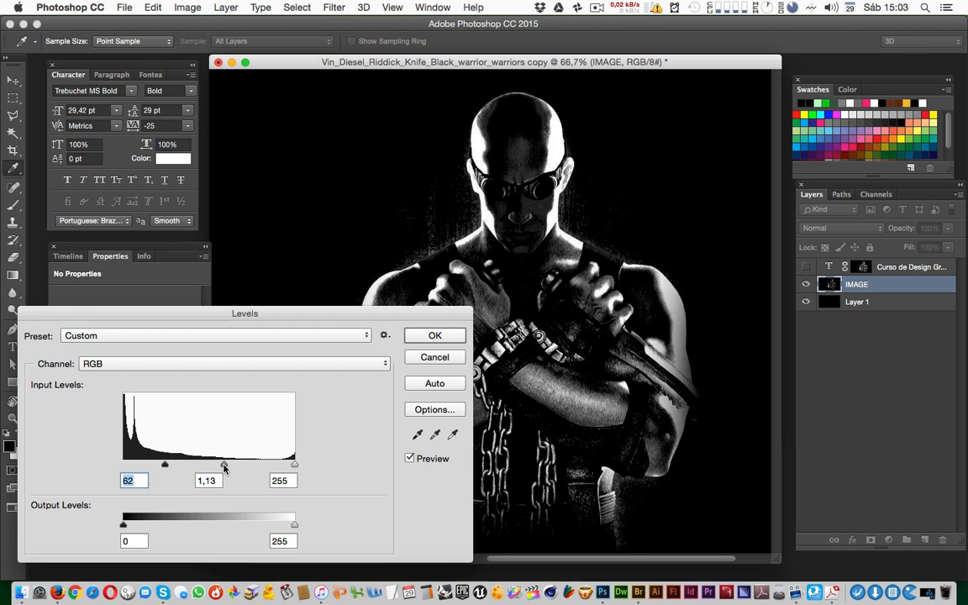
{"action": "mouse_move", "coordinate": [225, 468]}
{"action": "left_mouse_down"}
{"action": "mouse_move", "coordinate": [278, 469]}
{"action": "mouse_move", "coordinate": [239, 468]}
{"action": "left_mouse_up"}
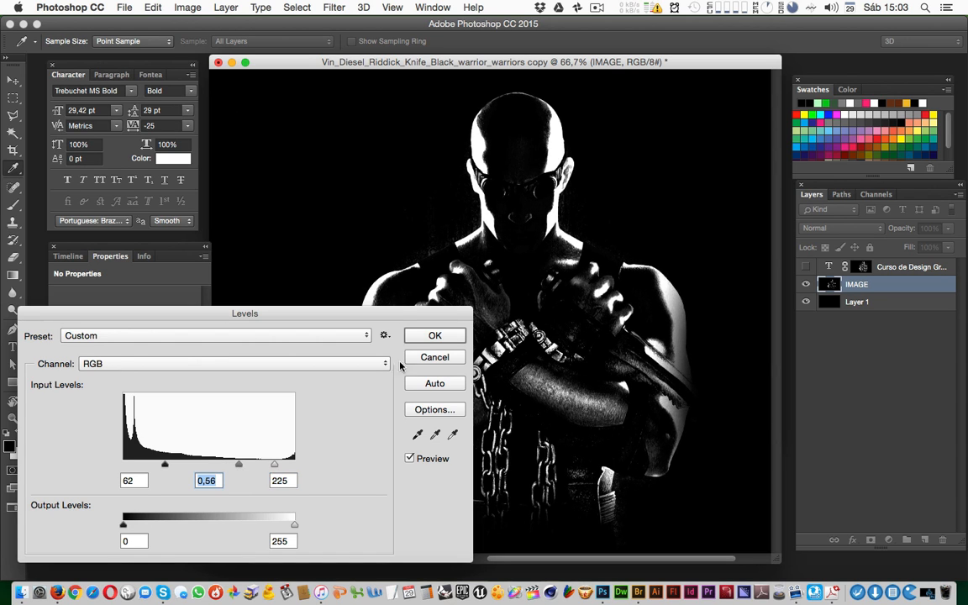
{"action": "left_click_drag", "start_coordinate": [394, 312], "coordinate": [263, 161]}
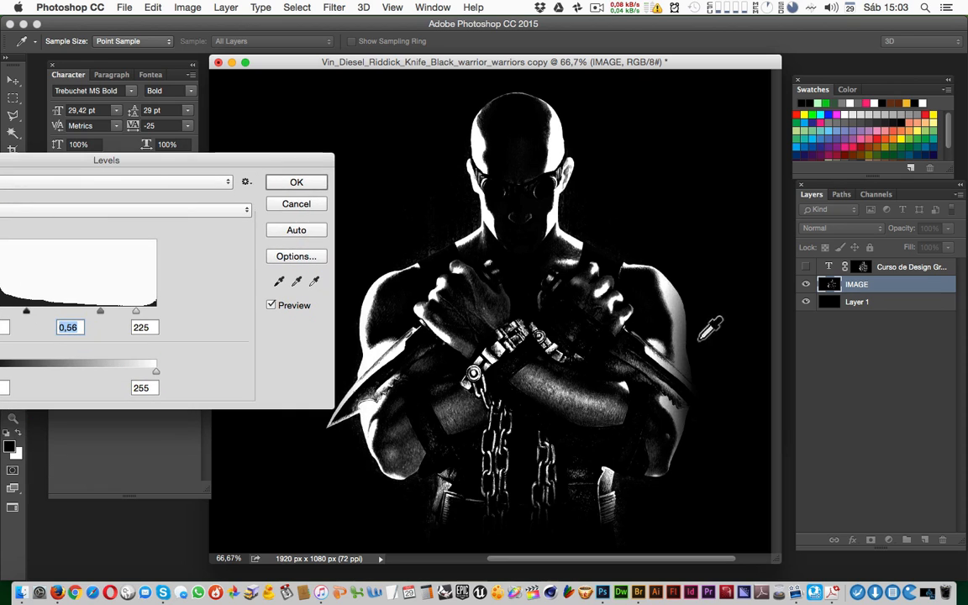
{"action": "left_click", "coordinate": [296, 184]}
{"action": "key", "text": "v"}
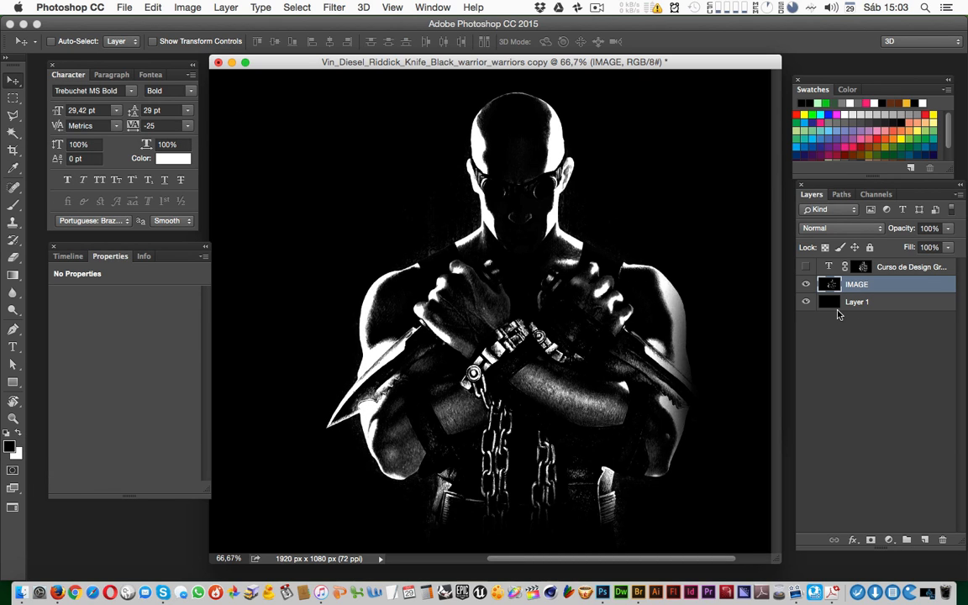
{"action": "key", "text": "super+z"}
Show the text layer, hide the IMAGE layer and select the text layer's mask.
{"action": "left_click", "coordinate": [805, 266]}
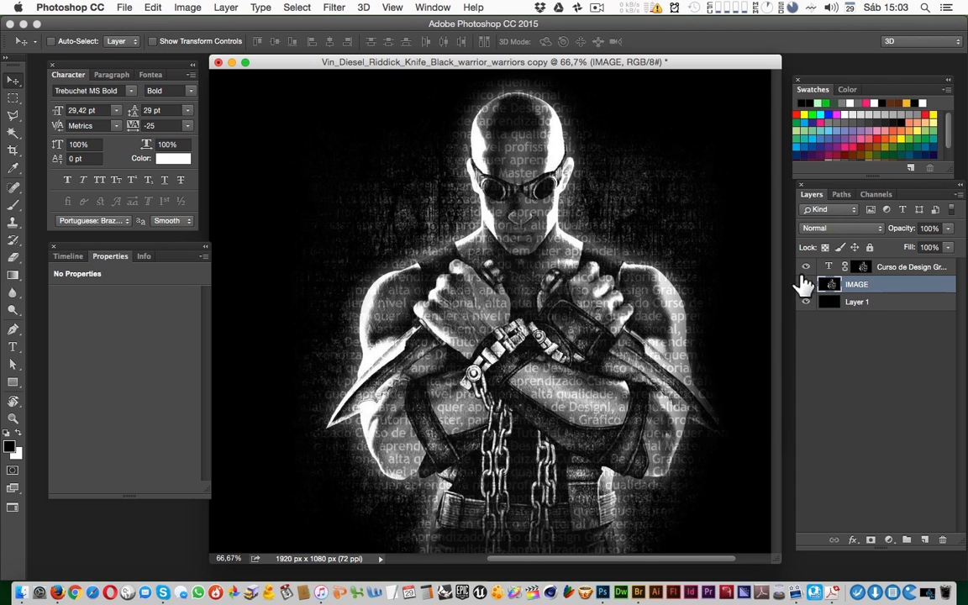
{"action": "left_click", "coordinate": [806, 285]}
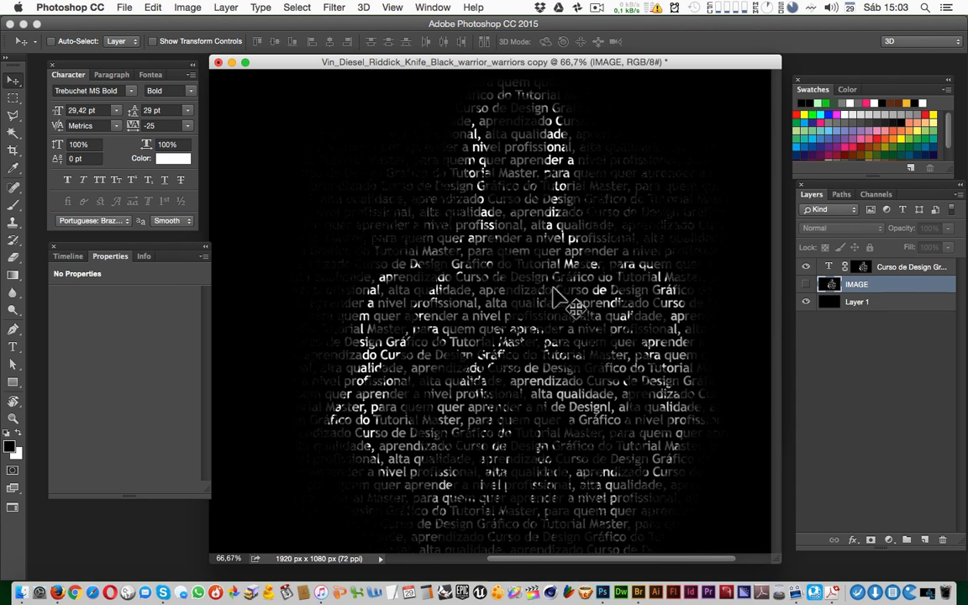
{"action": "left_click", "coordinate": [863, 267]}
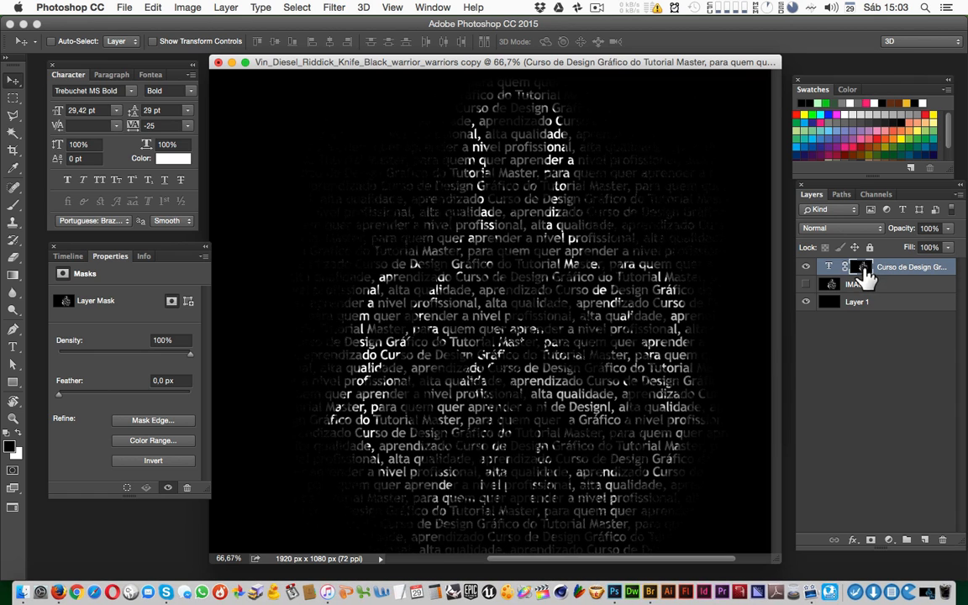
Try a Levels adjustment on the text layer's mask viewed alone, raising the black point and setting the white input to 223.
{"action": "left_click", "coordinate": [864, 270], "text": "shift"}
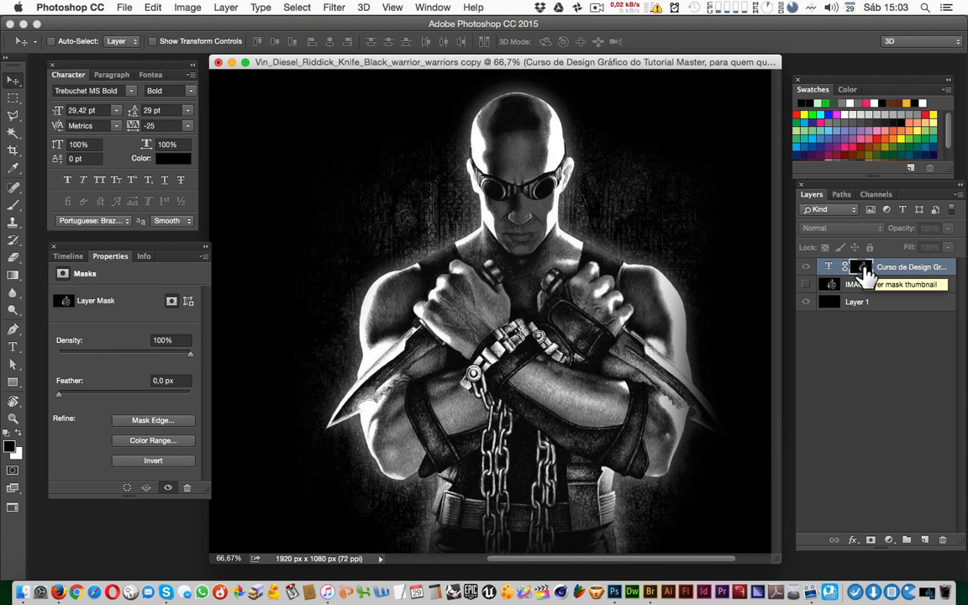
{"action": "key", "text": "super+l"}
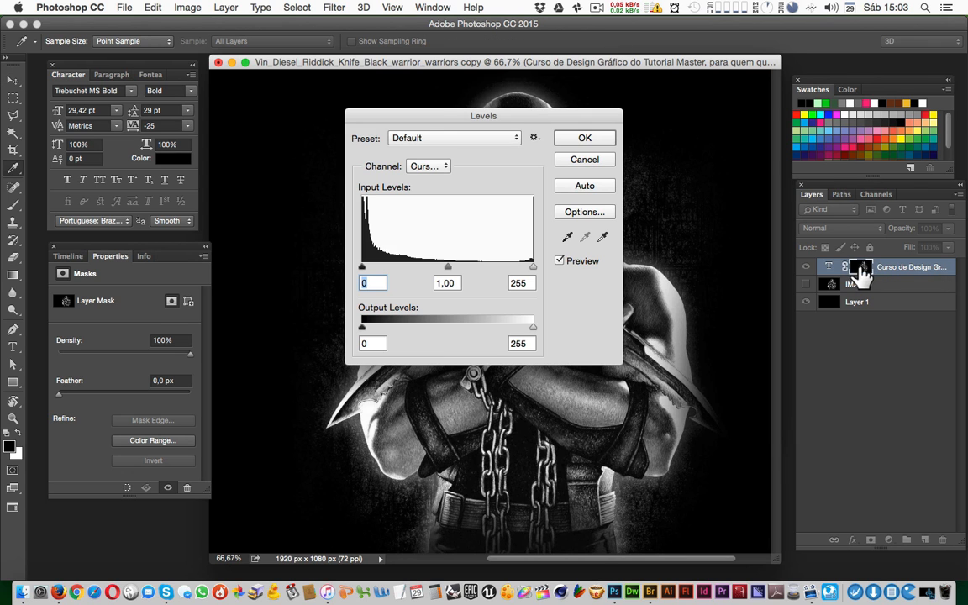
{"action": "left_click_drag", "start_coordinate": [521, 177], "coordinate": [226, 172]}
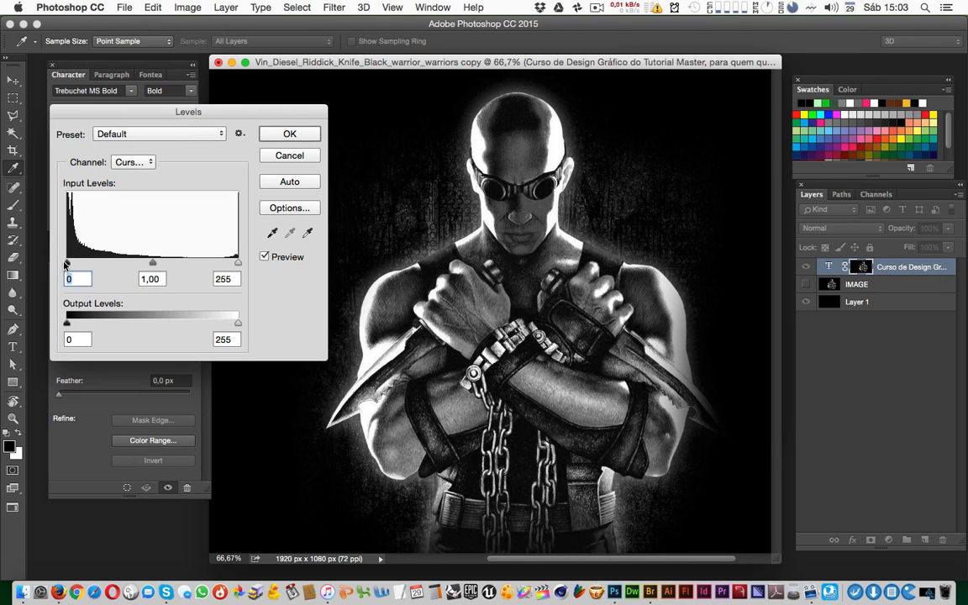
{"action": "left_click_drag", "start_coordinate": [66, 263], "coordinate": [117, 265]}
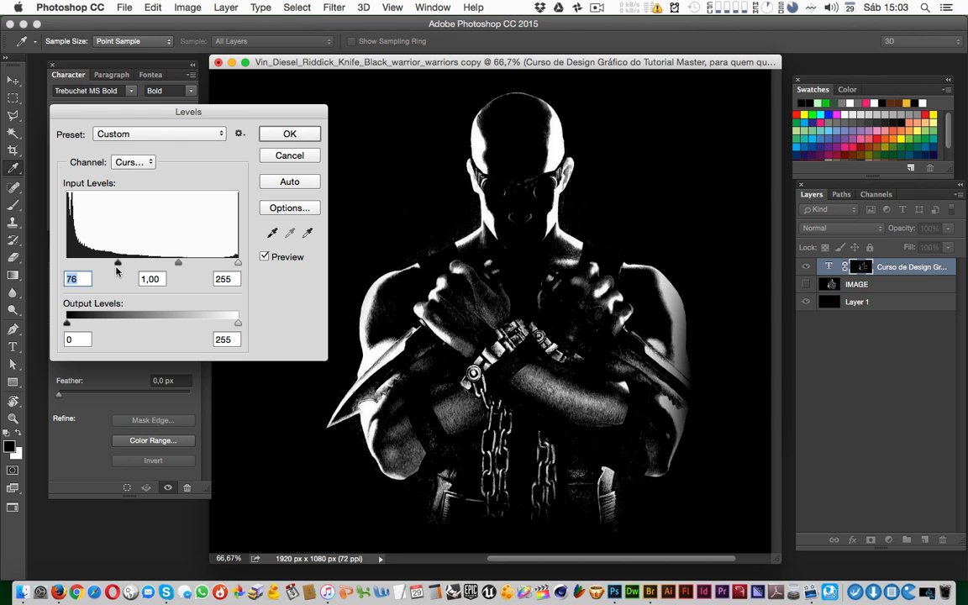
{"action": "left_click_drag", "start_coordinate": [229, 264], "coordinate": [178, 266]}
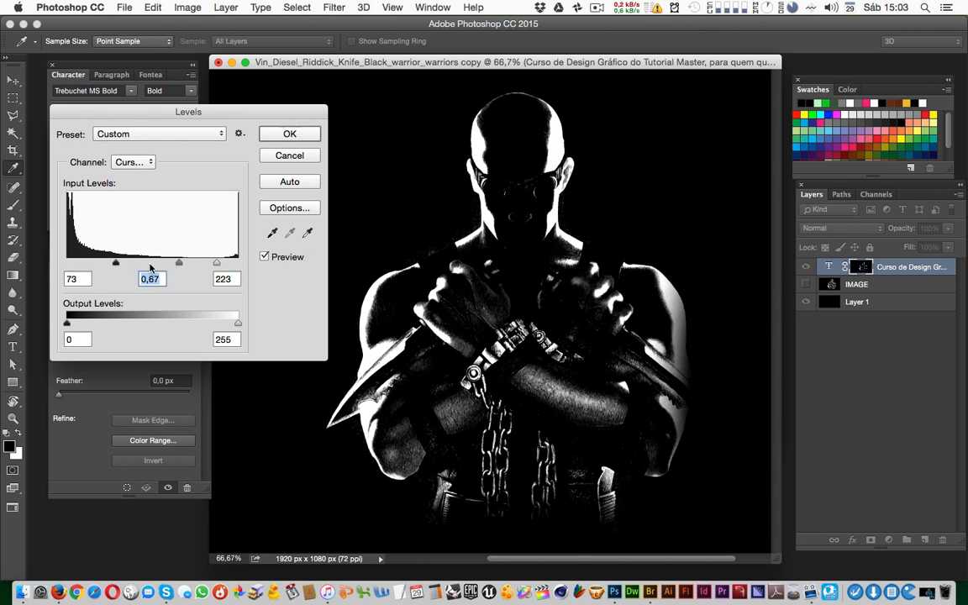
{"action": "left_click_drag", "start_coordinate": [118, 265], "coordinate": [124, 266]}
{"action": "left_click", "coordinate": [289, 134]}
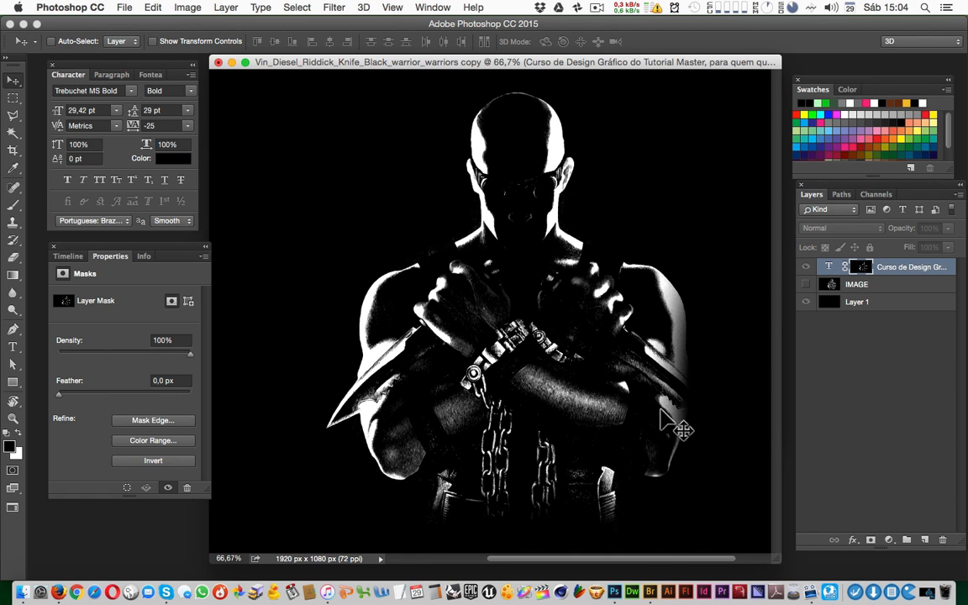
{"action": "left_click", "coordinate": [862, 269], "text": "alt"}
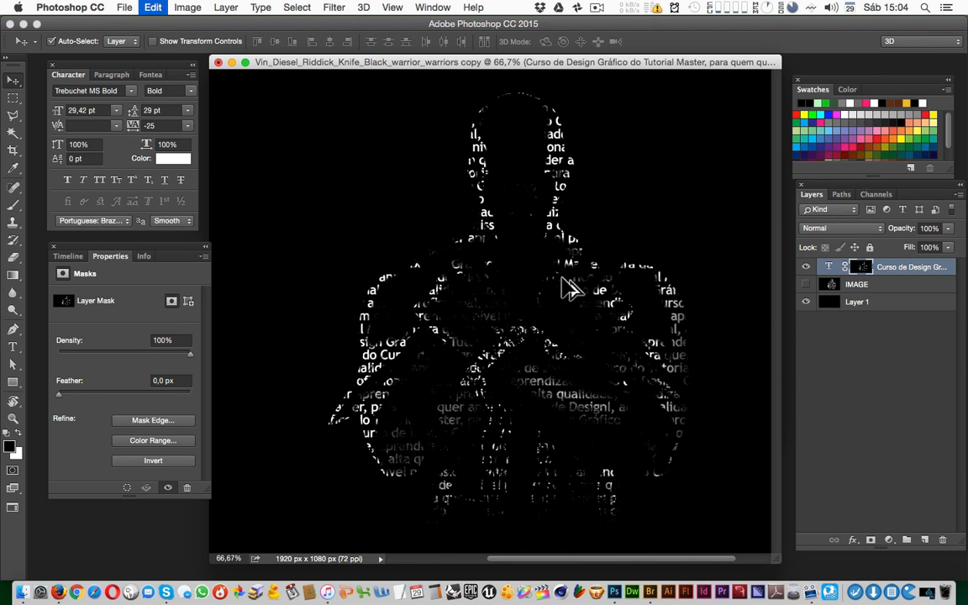
Undo the Levels adjustment on the text layer's mask.
{"action": "key", "text": "super+z"}
{"action": "key", "text": "super+z"}
{"action": "key", "text": "super+z"}
{"action": "key", "text": "super+z"}
{"action": "key", "text": "super+z"}
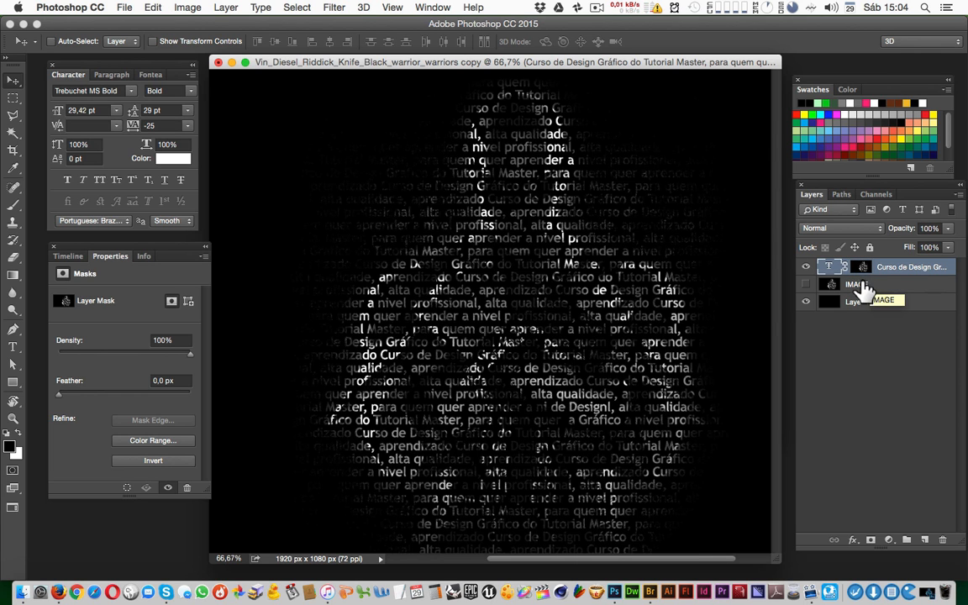
{"action": "key", "text": "super+z"}
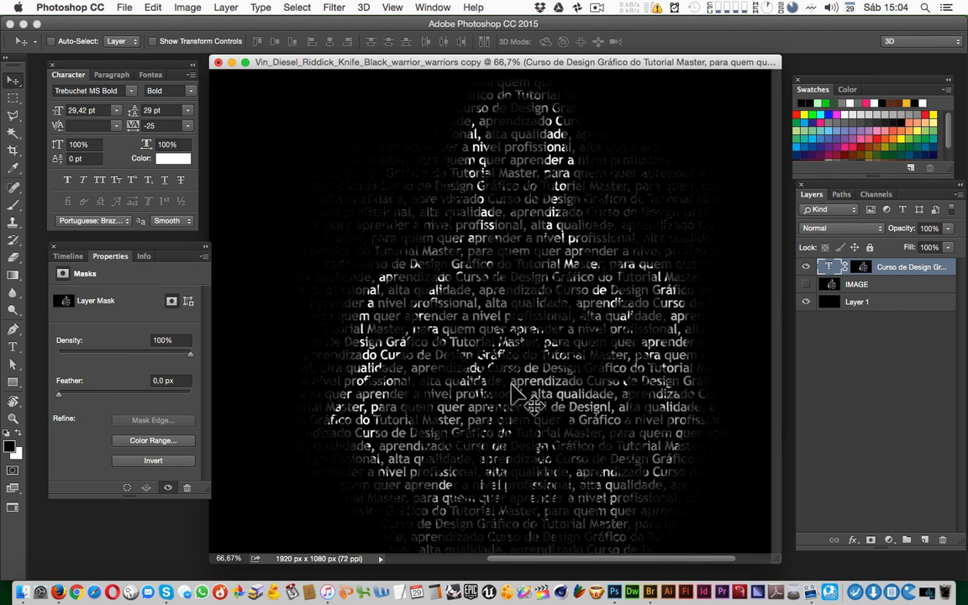
{"action": "key", "text": "super+z"}
{"action": "key", "text": "super+z"}
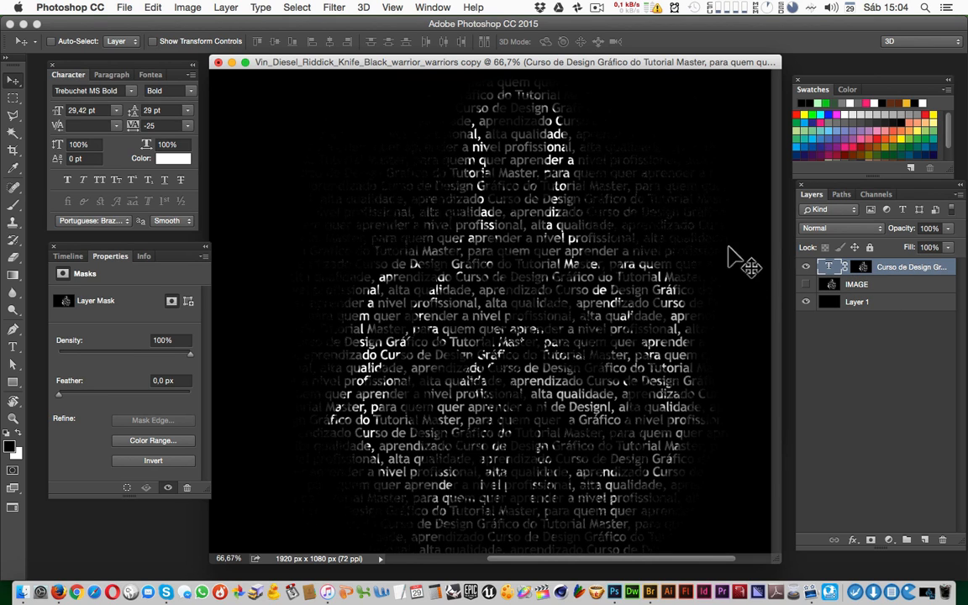
{"action": "key", "text": "super+z"}
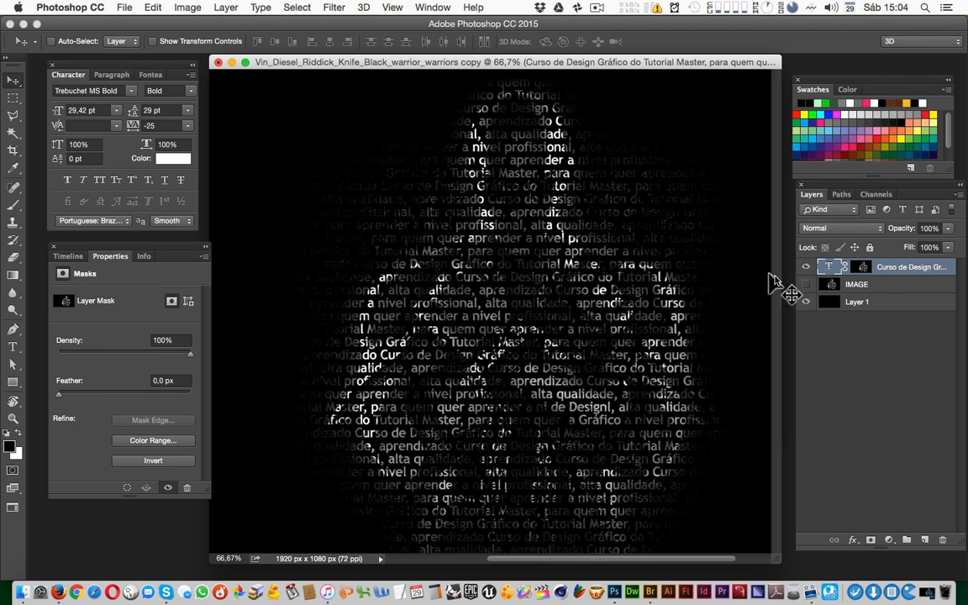
Apply Levels to the text layer's mask with input levels 36, 1,00 and 100.
{"action": "left_click", "coordinate": [865, 267]}
{"action": "left_click", "coordinate": [864, 267], "text": "shift"}
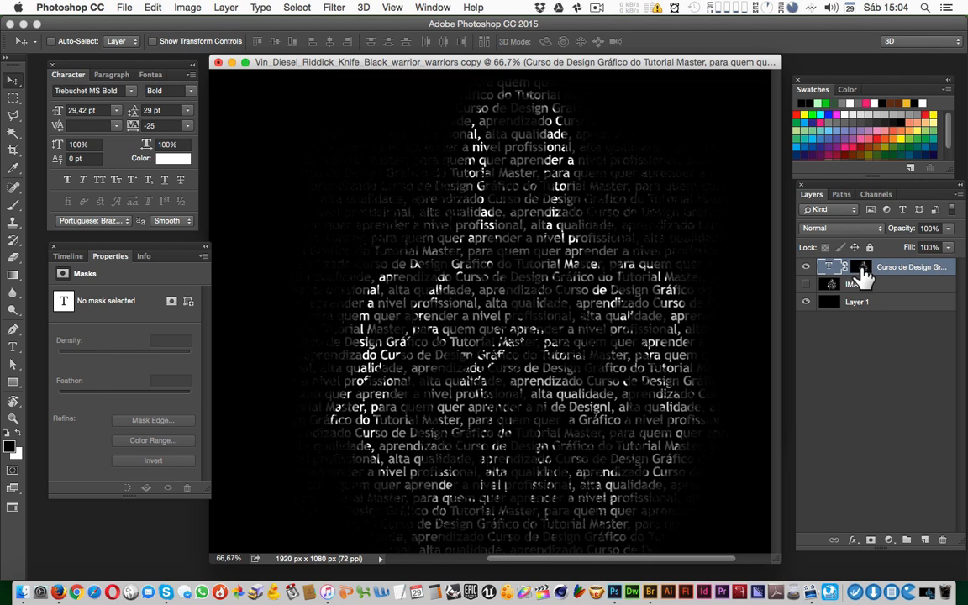
{"action": "left_click", "coordinate": [865, 267], "text": "shift"}
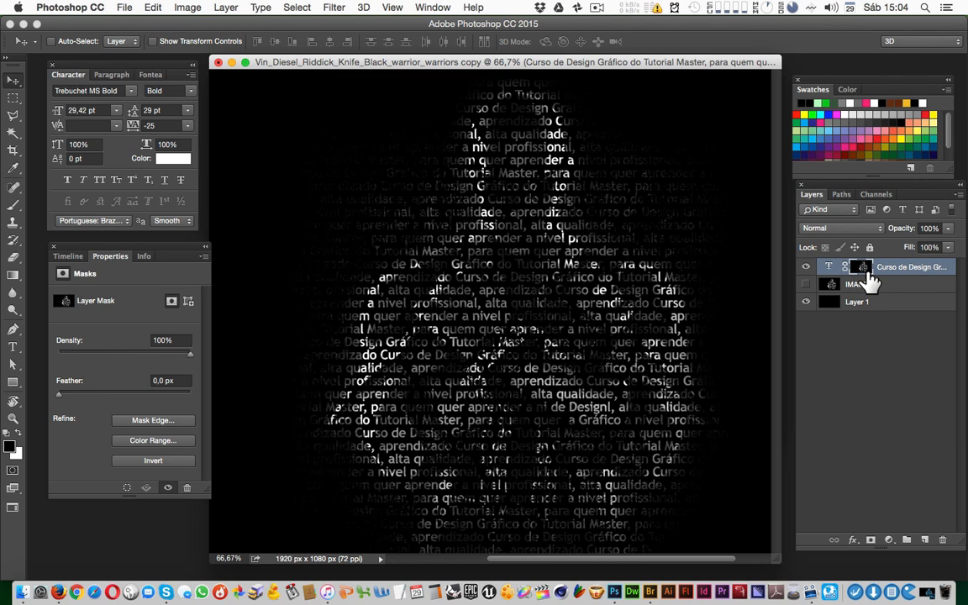
{"action": "key", "text": "super+l"}
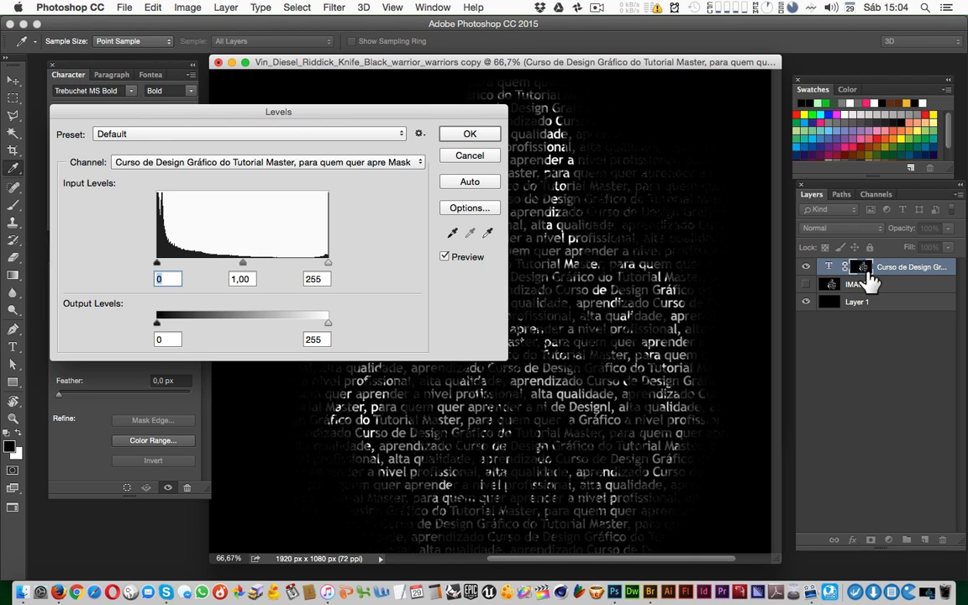
{"action": "left_click_drag", "start_coordinate": [469, 117], "coordinate": [356, 80]}
{"action": "left_click_drag", "start_coordinate": [203, 227], "coordinate": [127, 228]}
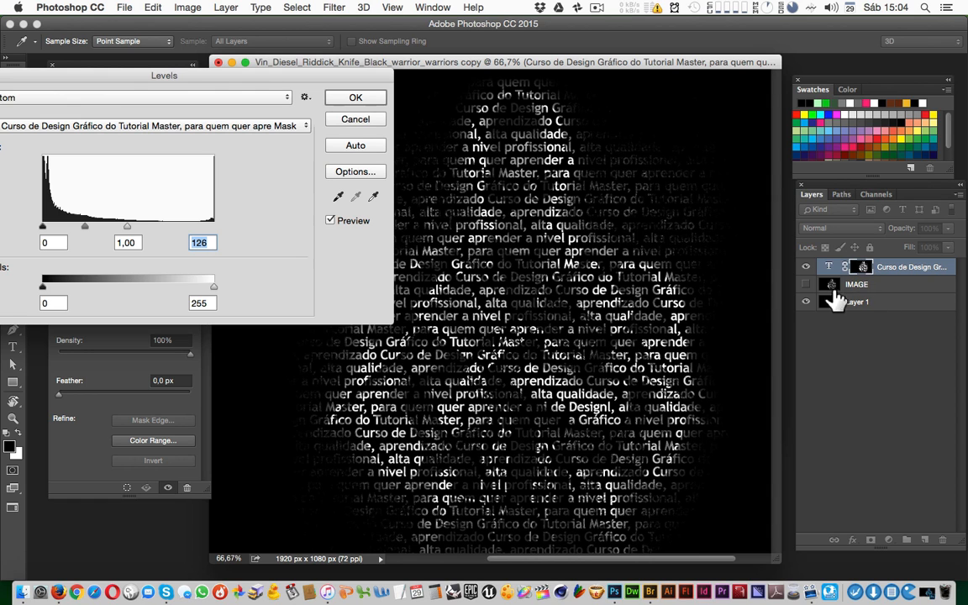
{"action": "left_click_drag", "start_coordinate": [127, 230], "coordinate": [107, 230]}
{"action": "left_click_drag", "start_coordinate": [42, 228], "coordinate": [69, 234]}
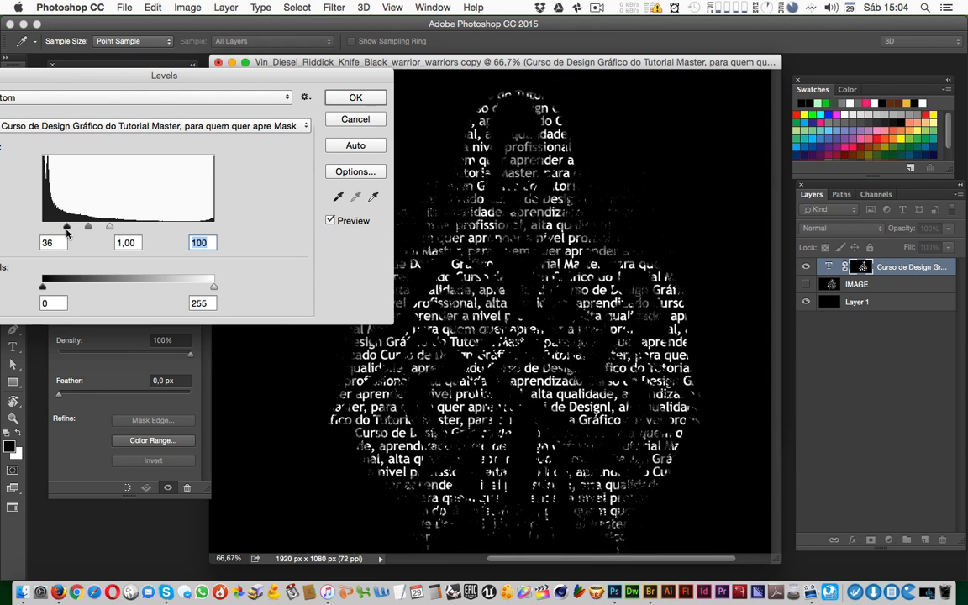
{"action": "left_click", "coordinate": [346, 98]}
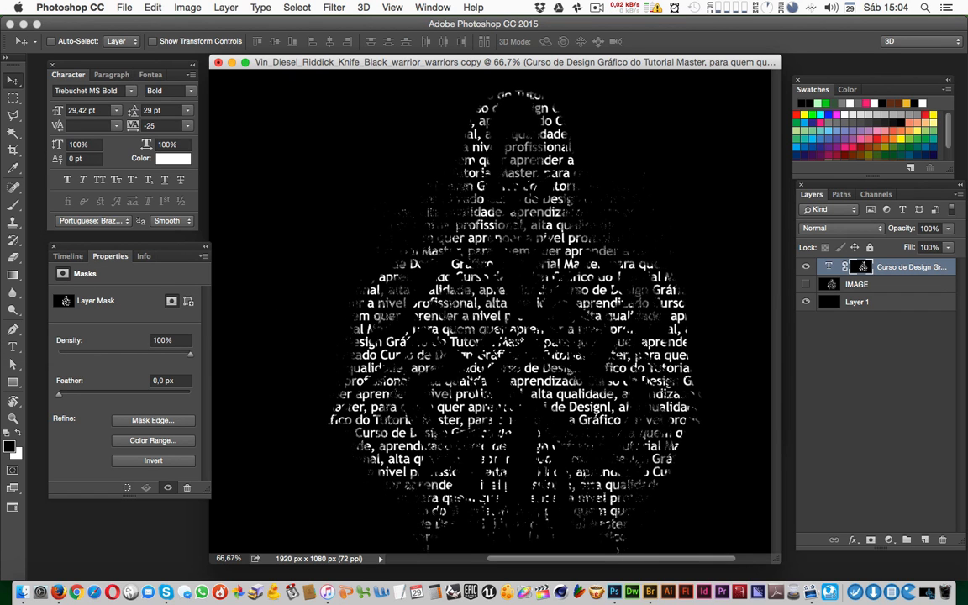
Make the IMAGE layer active and visible beneath the text, and set its opacity to 22%.
{"action": "left_click", "coordinate": [904, 286]}
{"action": "left_click", "coordinate": [806, 285]}
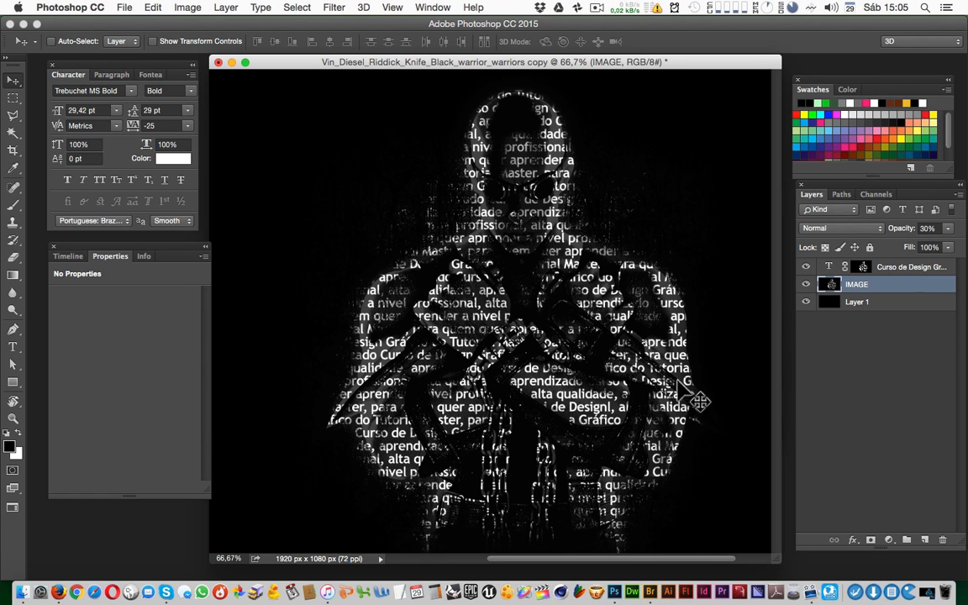
{"action": "left_click", "coordinate": [948, 228]}
{"action": "mouse_move", "coordinate": [912, 244]}
{"action": "left_mouse_down"}
{"action": "mouse_move", "coordinate": [944, 250]}
{"action": "mouse_move", "coordinate": [911, 247]}
{"action": "mouse_move", "coordinate": [921, 248]}
{"action": "left_mouse_up"}
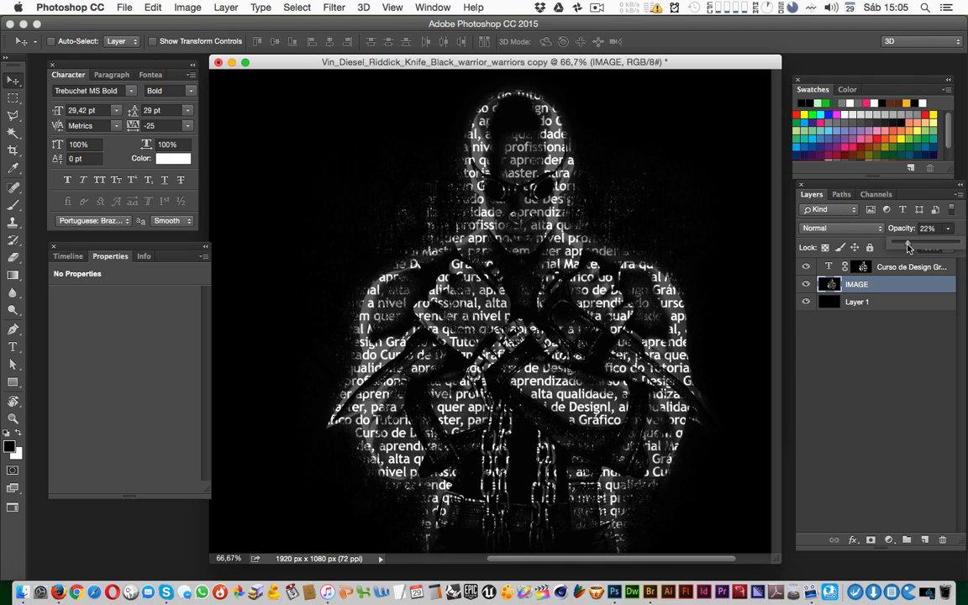
Bring up the blue warrior document and place its window beside the text portrait so both are accessible.
{"action": "mouse_move", "coordinate": [0, 1]}
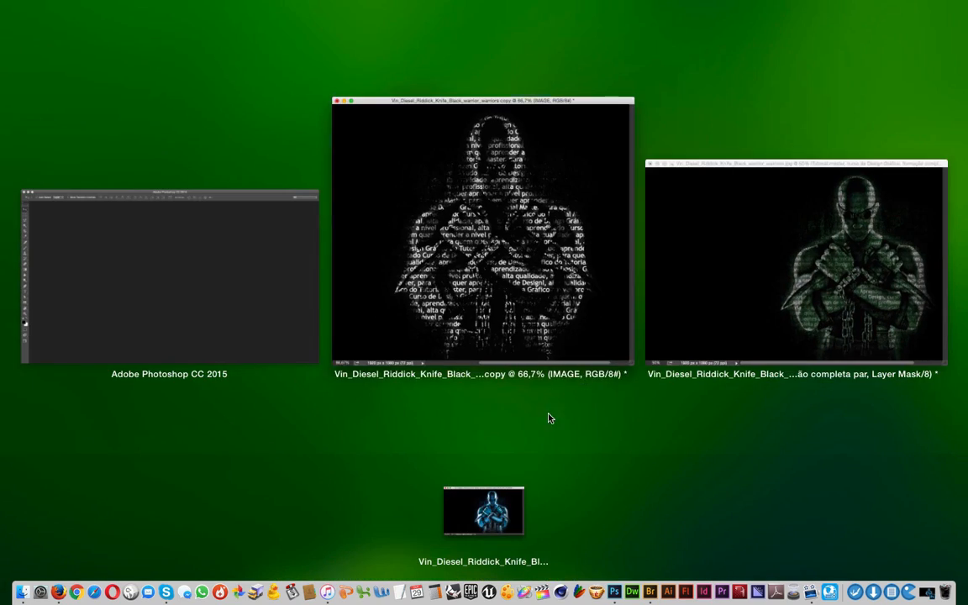
{"action": "left_click", "coordinate": [507, 497]}
{"action": "left_click_drag", "start_coordinate": [594, 207], "coordinate": [310, 313]}
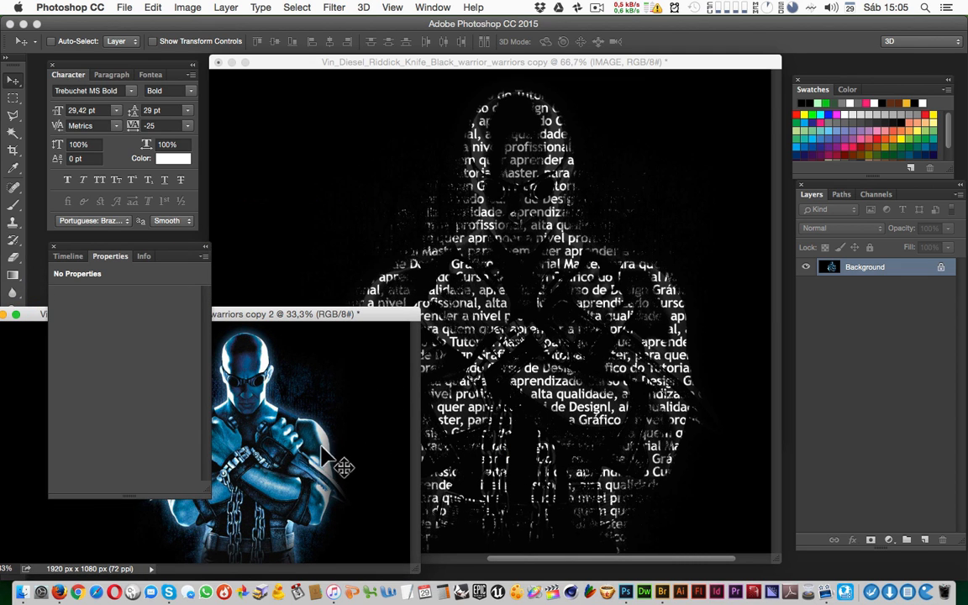
Try copying the blue warrior image freely into the text-portrait document, and undo it.
{"action": "left_click", "coordinate": [544, 282]}
{"action": "left_click", "coordinate": [127, 534]}
{"action": "left_click_drag", "start_coordinate": [370, 370], "coordinate": [420, 410]}
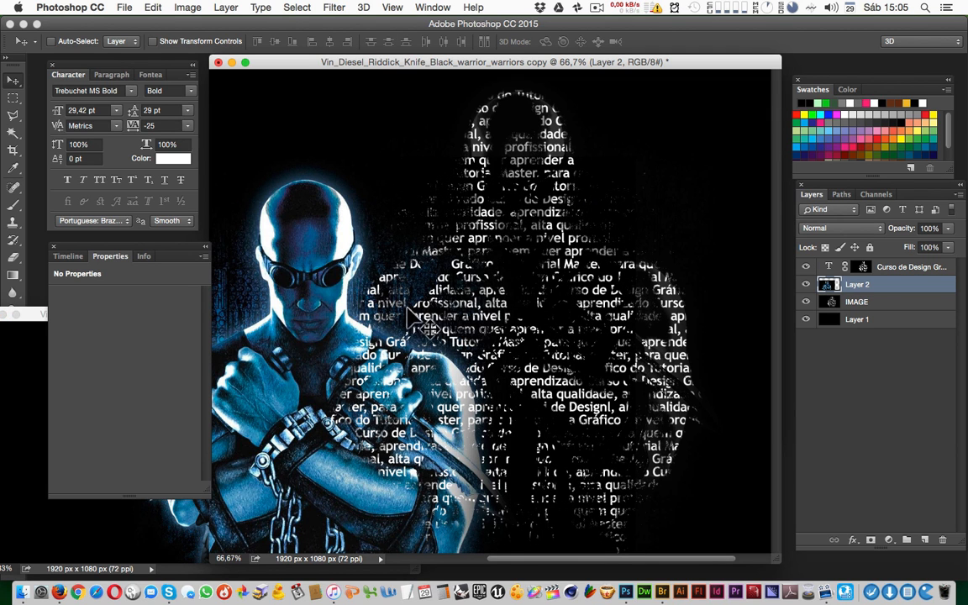
{"action": "key", "text": "super"}
{"action": "key", "text": "super+z"}
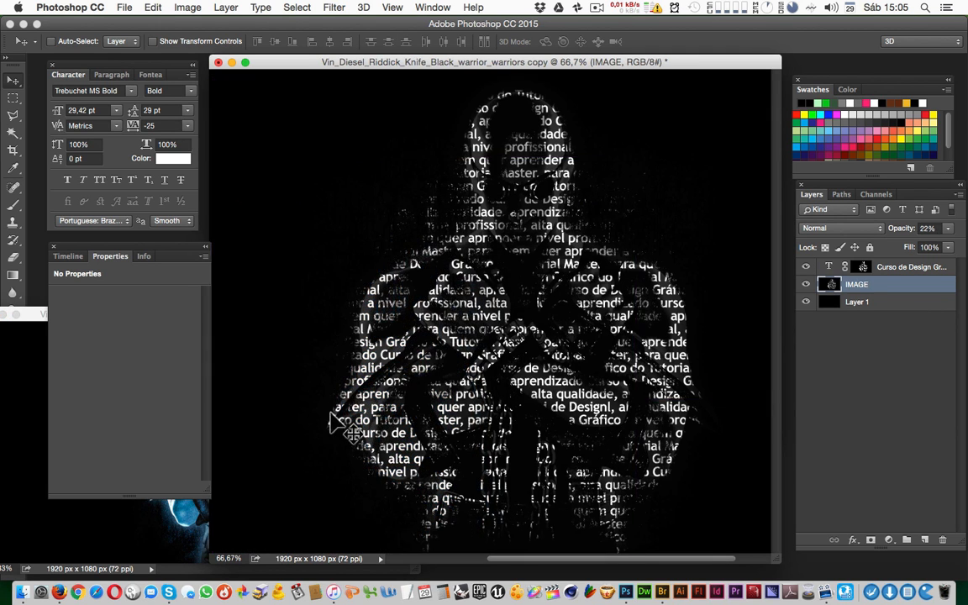
Copy the blue warrior image into the text-portrait document as a new layer aligned with the existing figure.
{"action": "left_click", "coordinate": [192, 508]}
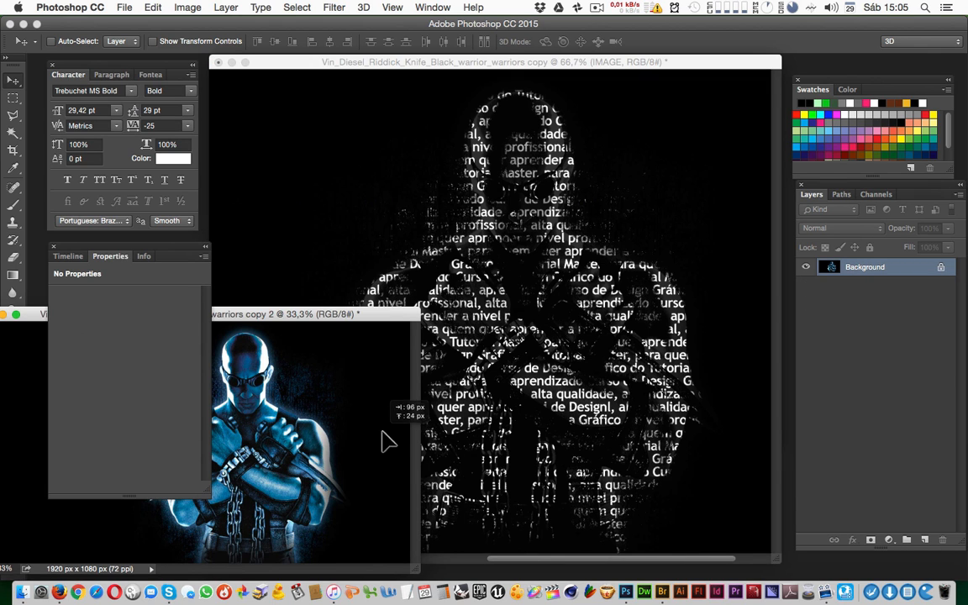
{"action": "left_click", "coordinate": [341, 452]}
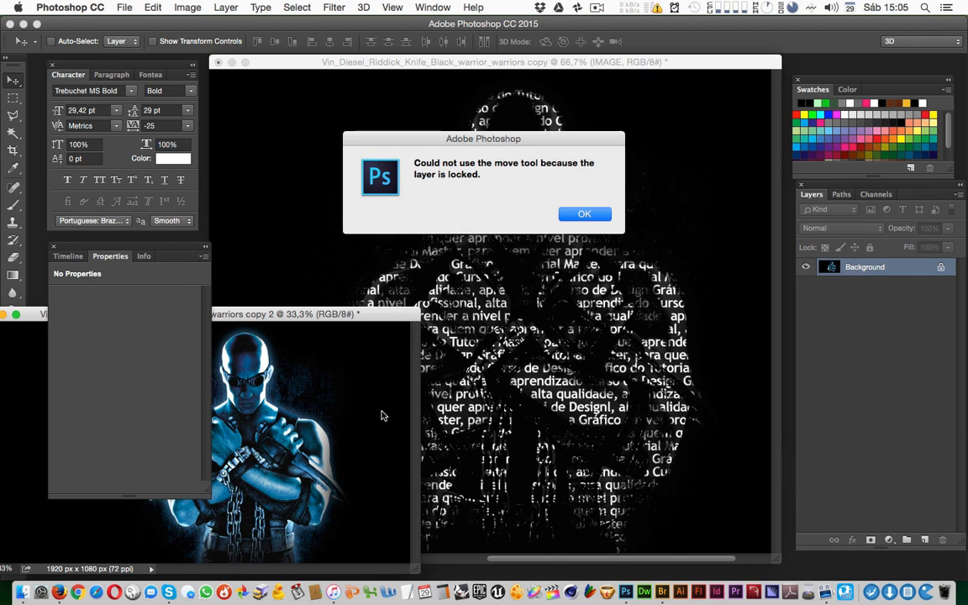
{"action": "key", "text": "Return"}
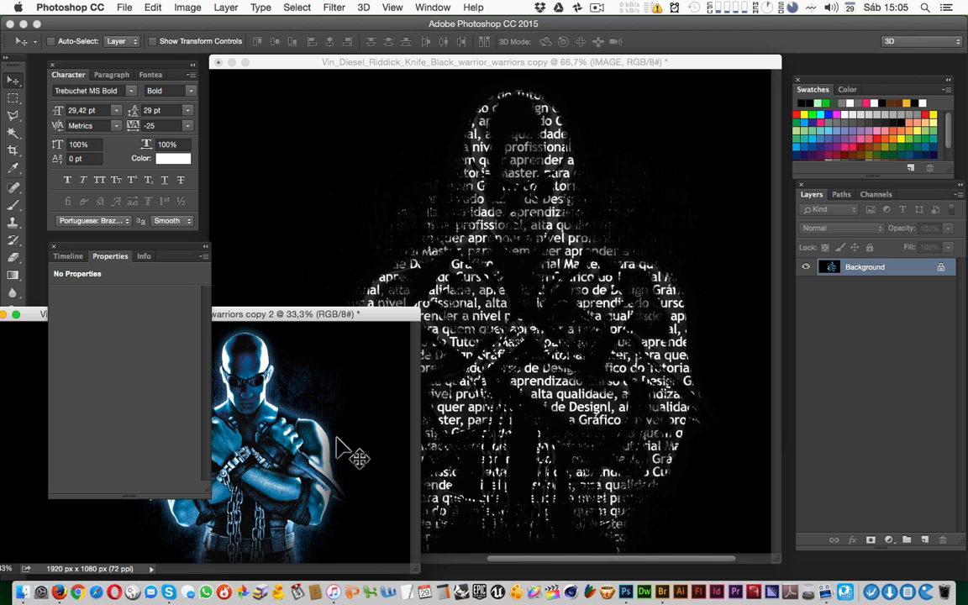
{"action": "left_click_drag", "start_coordinate": [320, 456], "coordinate": [500, 406]}
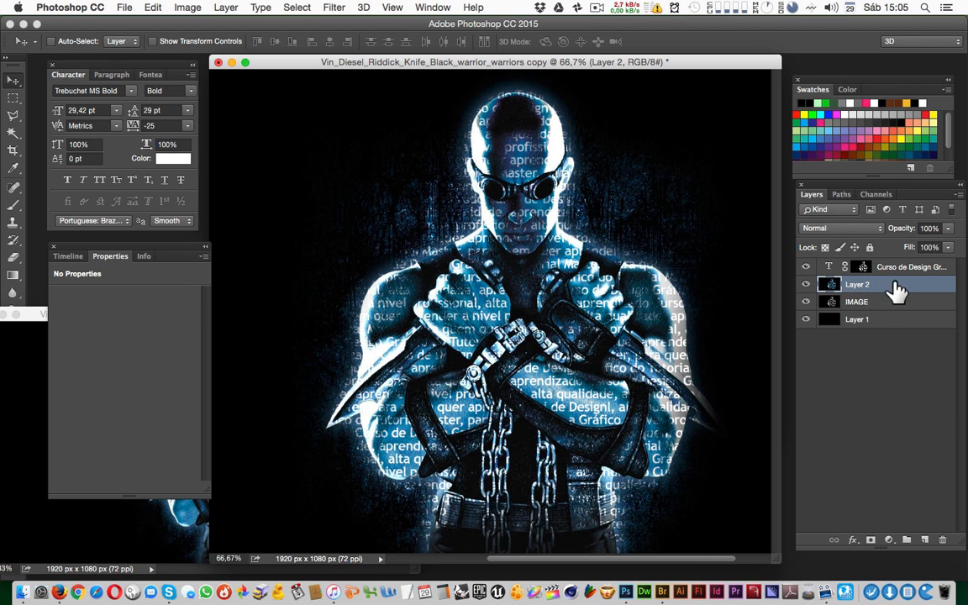
Move the blue warrior layer above the text layer and set its opacity to 68%.
{"action": "left_click_drag", "start_coordinate": [897, 290], "coordinate": [891, 262]}
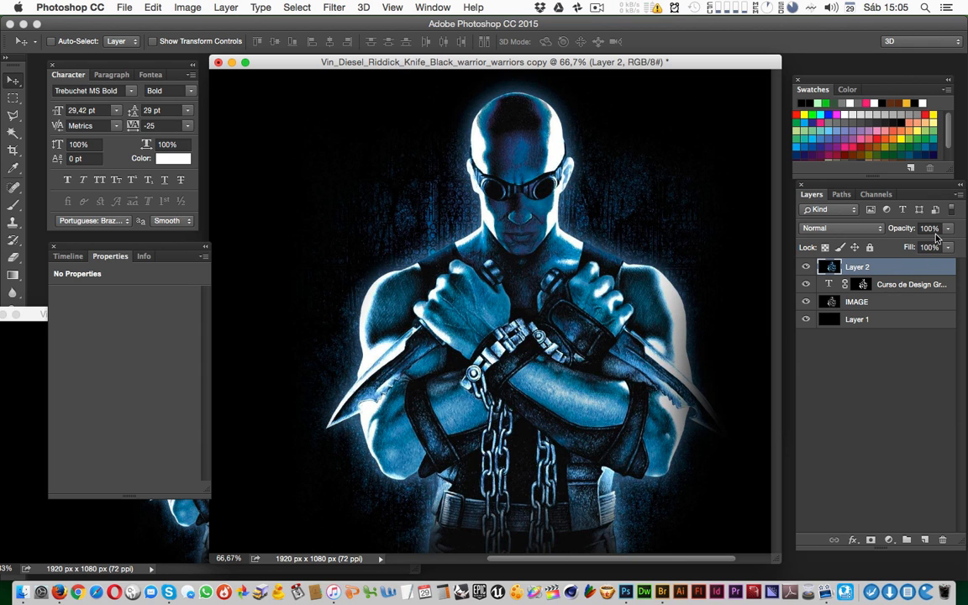
{"action": "left_click", "coordinate": [946, 230]}
{"action": "left_click_drag", "start_coordinate": [920, 246], "coordinate": [930, 246]}
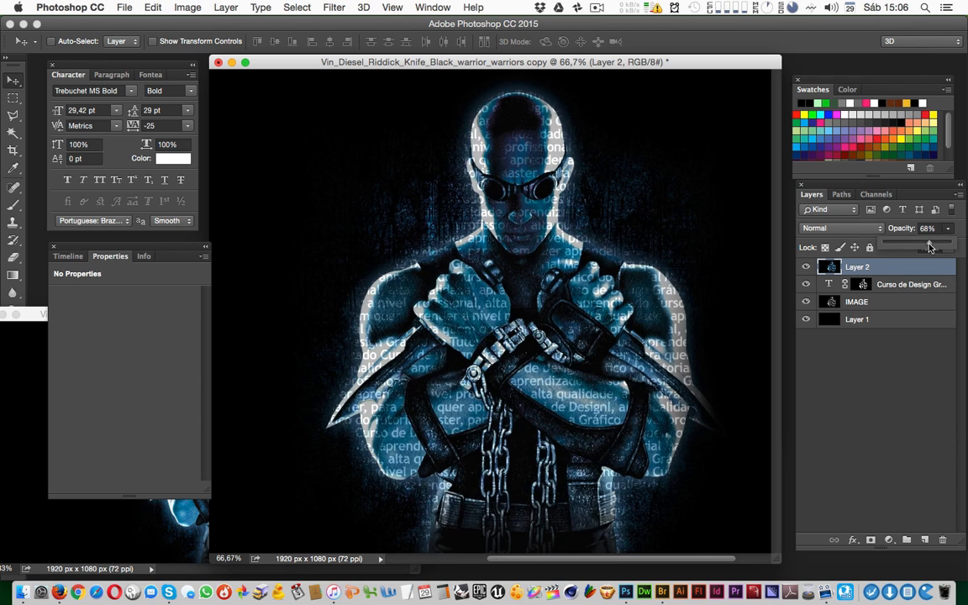
Try the blending modes from Darken through Linear Dodge (Add) on the blue warrior layer.
{"action": "left_click", "coordinate": [875, 231]}
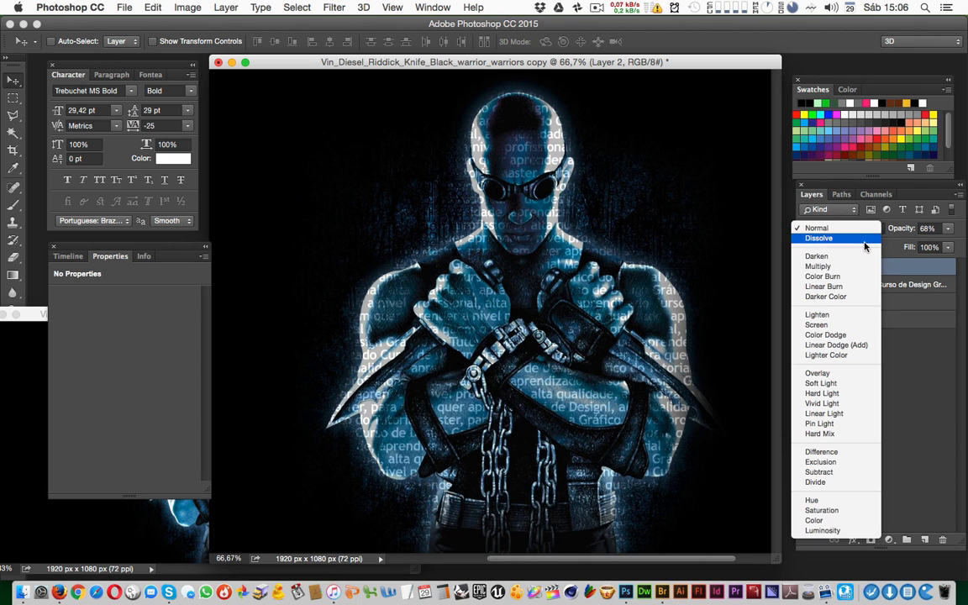
{"action": "left_click", "coordinate": [828, 256]}
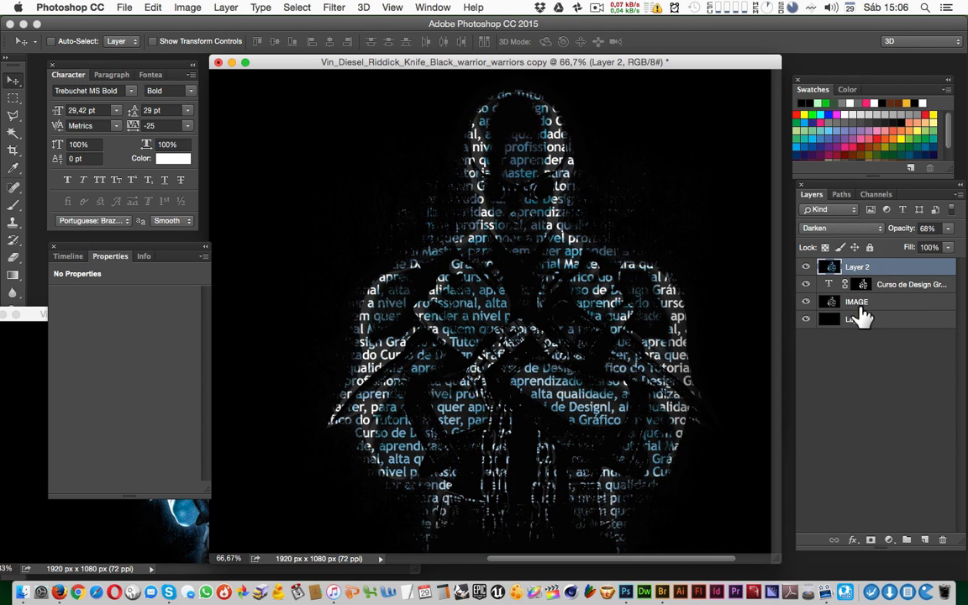
{"action": "key", "text": "shift+plus"}
{"action": "key", "text": "shift+plus"}
{"action": "key", "text": "shift+plus"}
{"action": "key", "text": "shift+plus"}
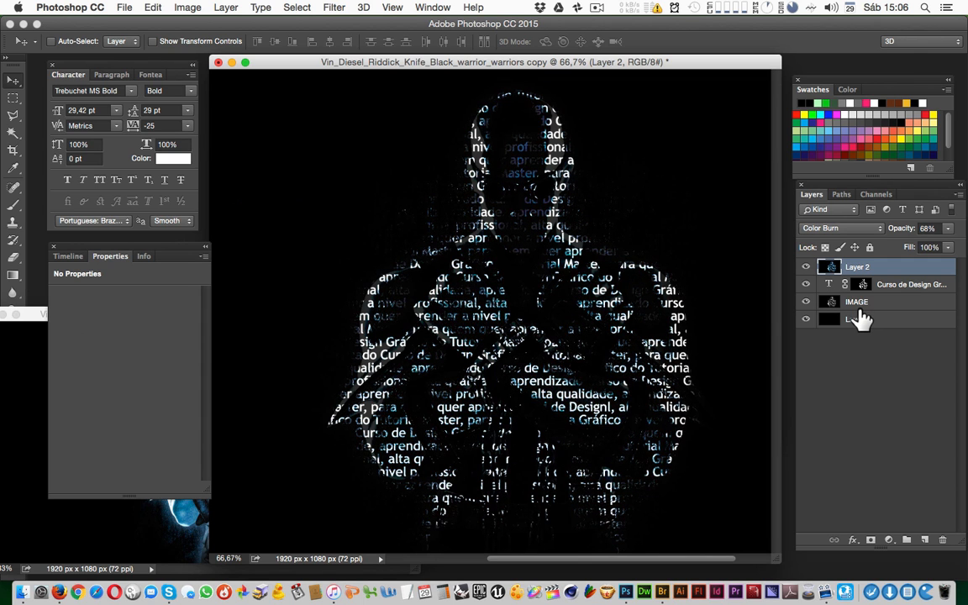
{"action": "key", "text": "shift+plus"}
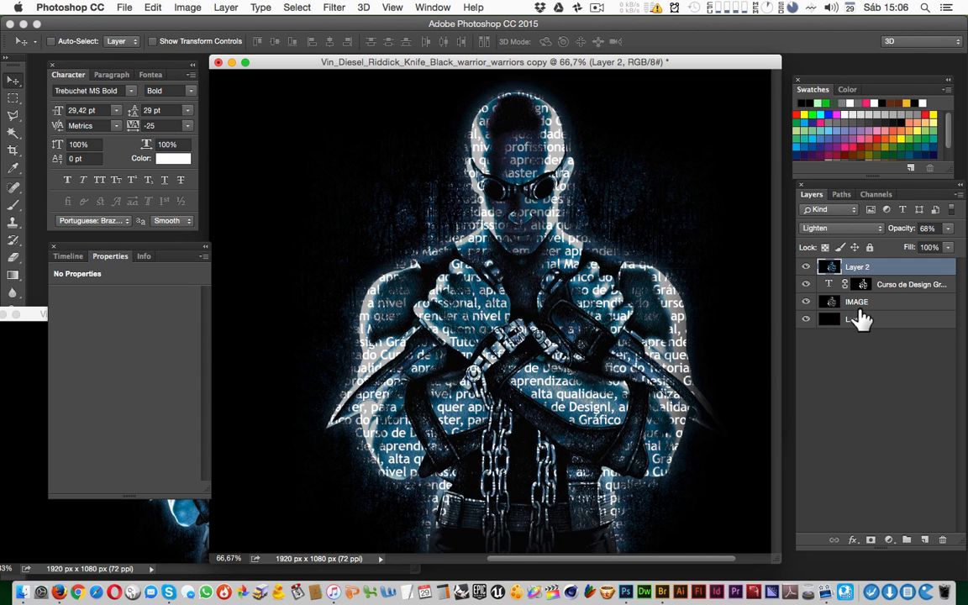
{"action": "key", "text": "shift+plus"}
{"action": "key", "text": "shift+plus"}
{"action": "key", "text": "shift+plus"}
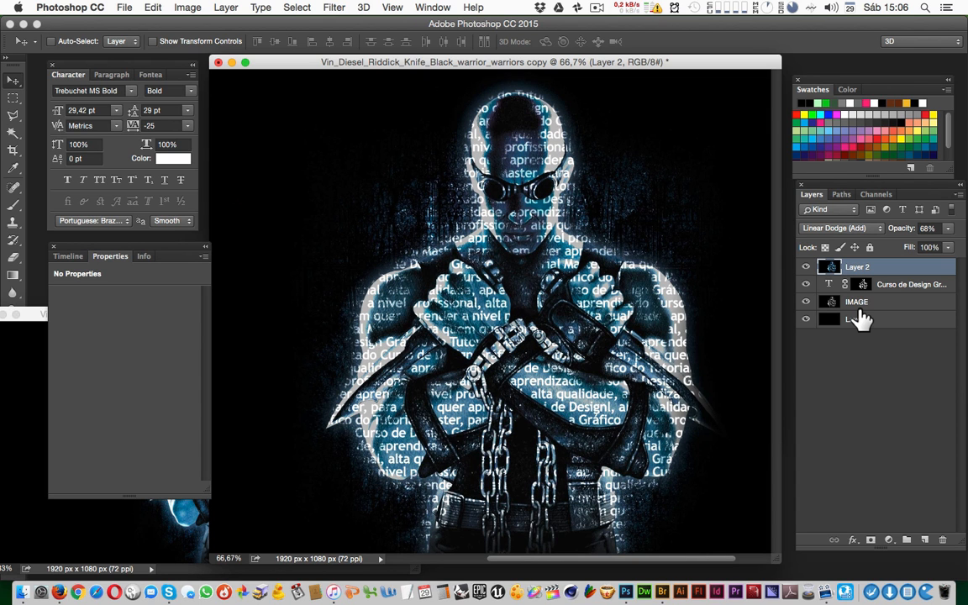
Set the blue warrior layer's opacity to 100% and its blending mode back to Normal.
{"action": "left_click", "coordinate": [948, 228]}
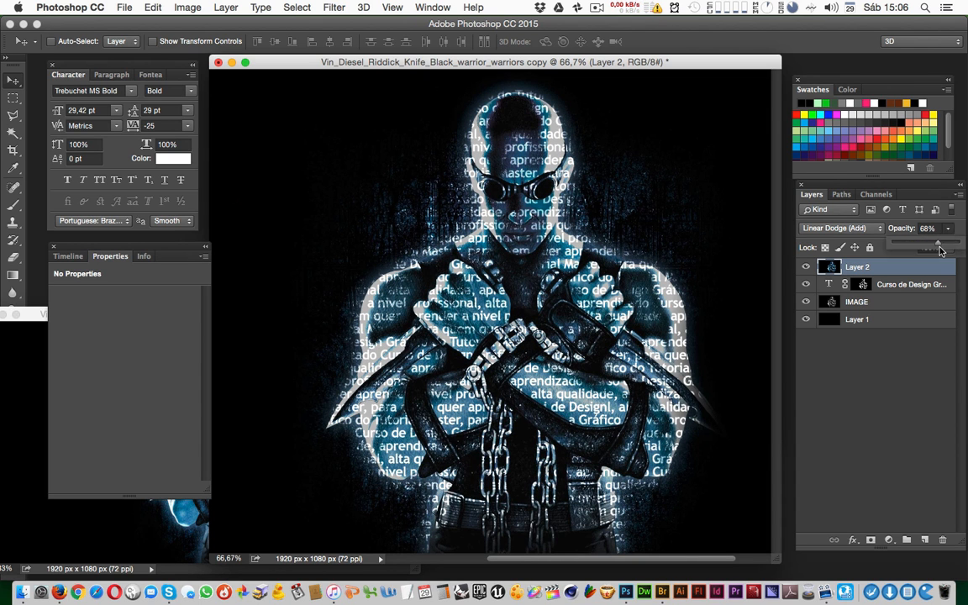
{"action": "key", "text": "0"}
{"action": "left_click", "coordinate": [831, 228]}
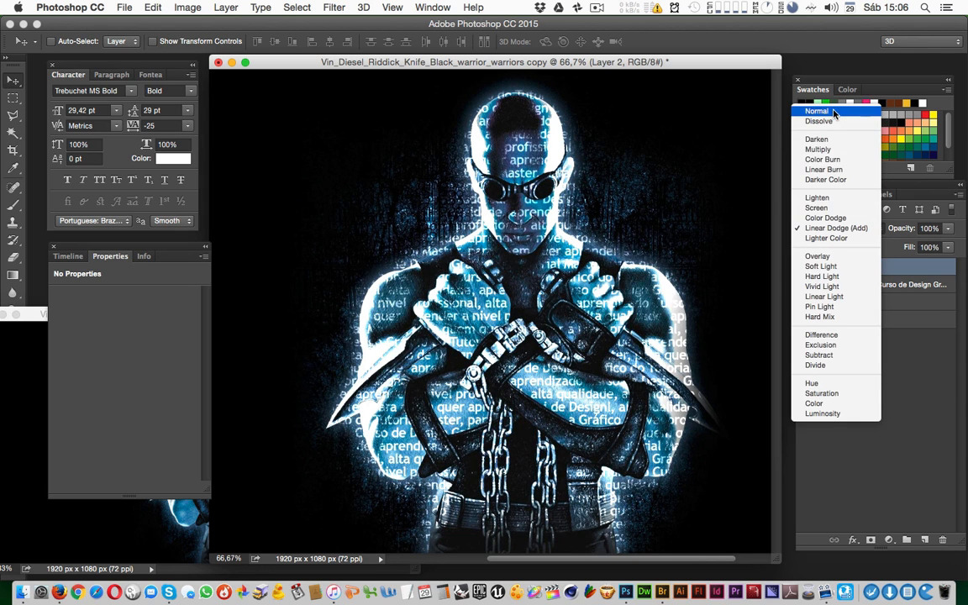
{"action": "left_click", "coordinate": [820, 109]}
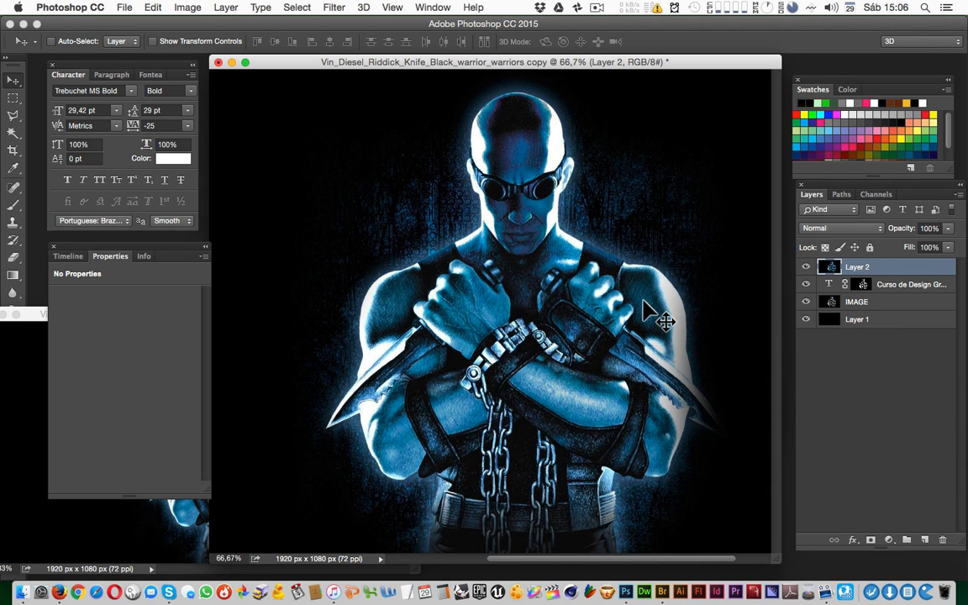
Shift the blue warrior layer's hue to green with a Hue/Saturation adjustment.
{"action": "key", "text": "super+u"}
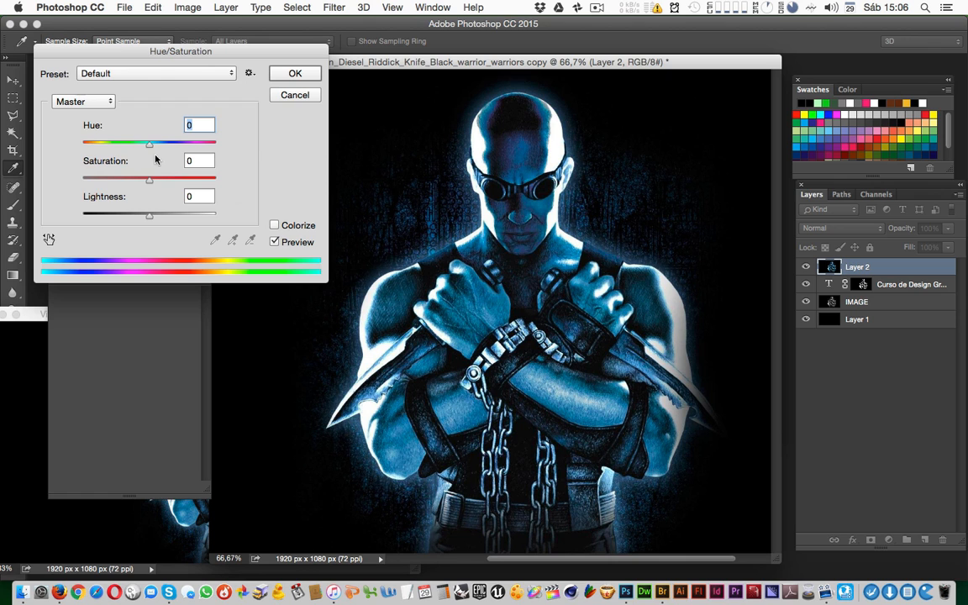
{"action": "key", "text": "Escape"}
{"action": "key", "text": "super+u"}
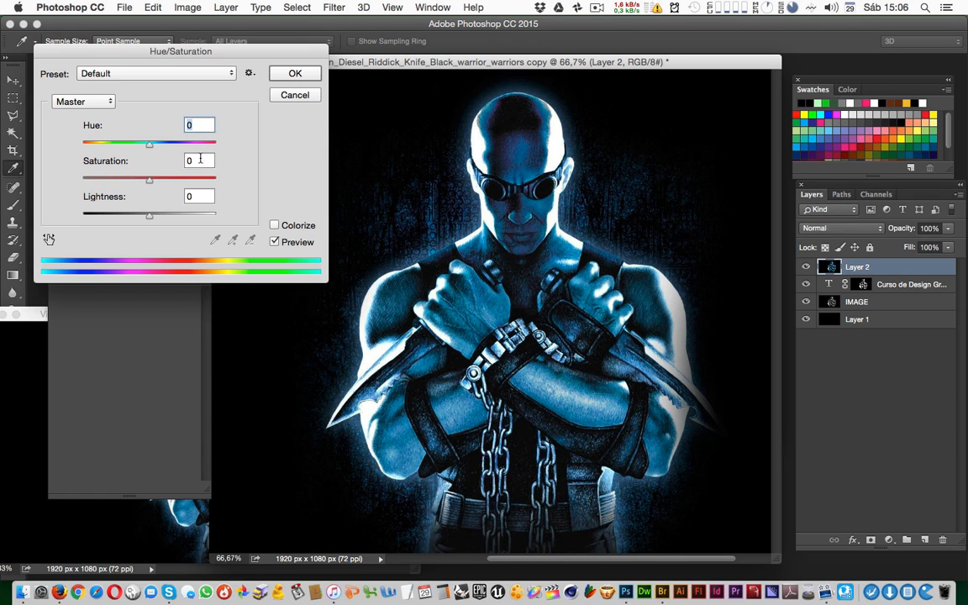
{"action": "left_click_drag", "start_coordinate": [146, 146], "coordinate": [108, 153]}
{"action": "left_click", "coordinate": [290, 74]}
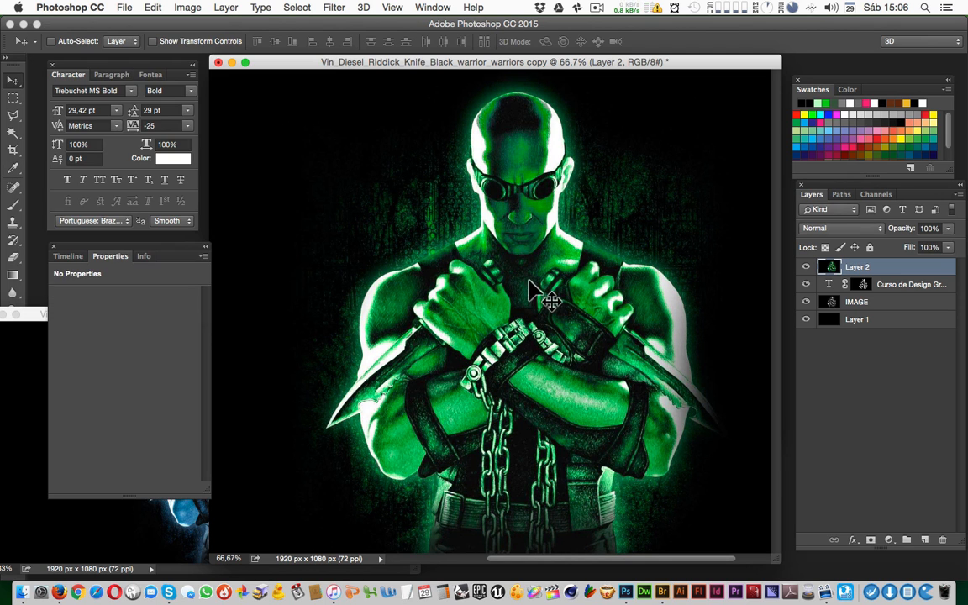
Compare several low opacities for the green warrior layer and set its opacity to 40%.
{"action": "key", "text": "4"}
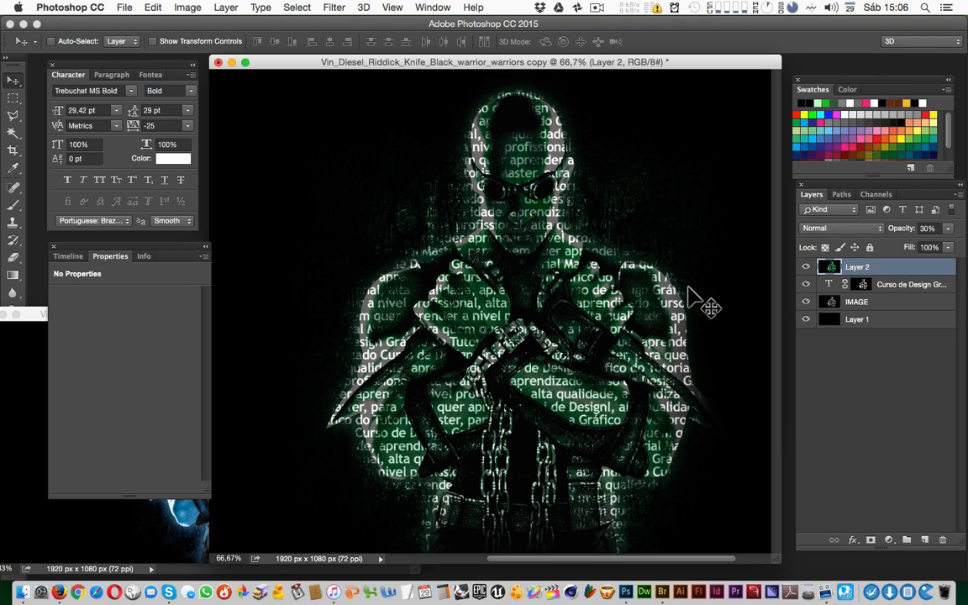
{"action": "key", "text": "2"}
{"action": "key", "text": "3"}
{"action": "key", "text": "4"}
{"action": "key", "text": "5"}
{"action": "key", "text": "3"}
{"action": "key", "text": "3"}
{"action": "key", "text": "2"}
{"action": "key", "text": "2"}
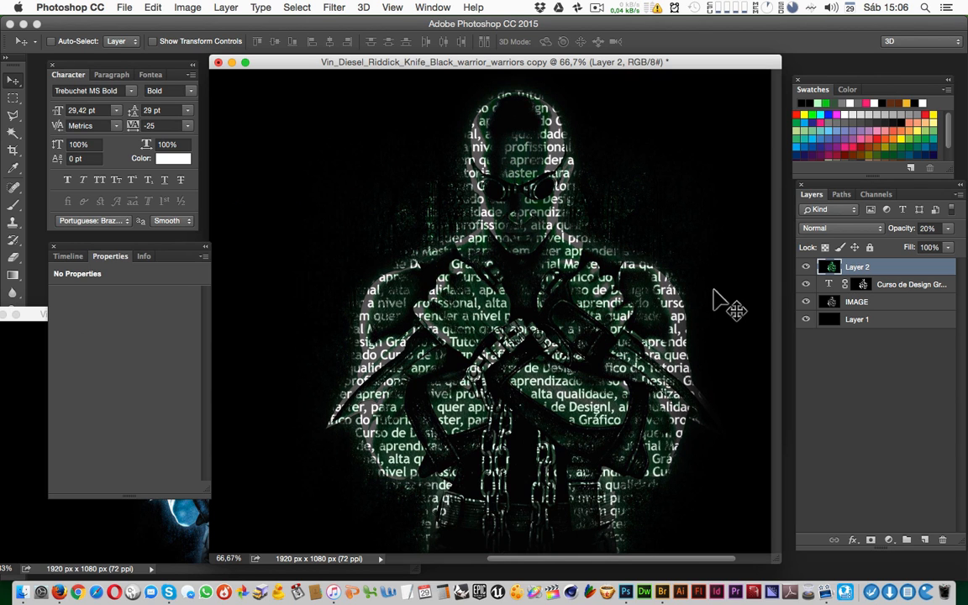
{"action": "key", "text": "4"}
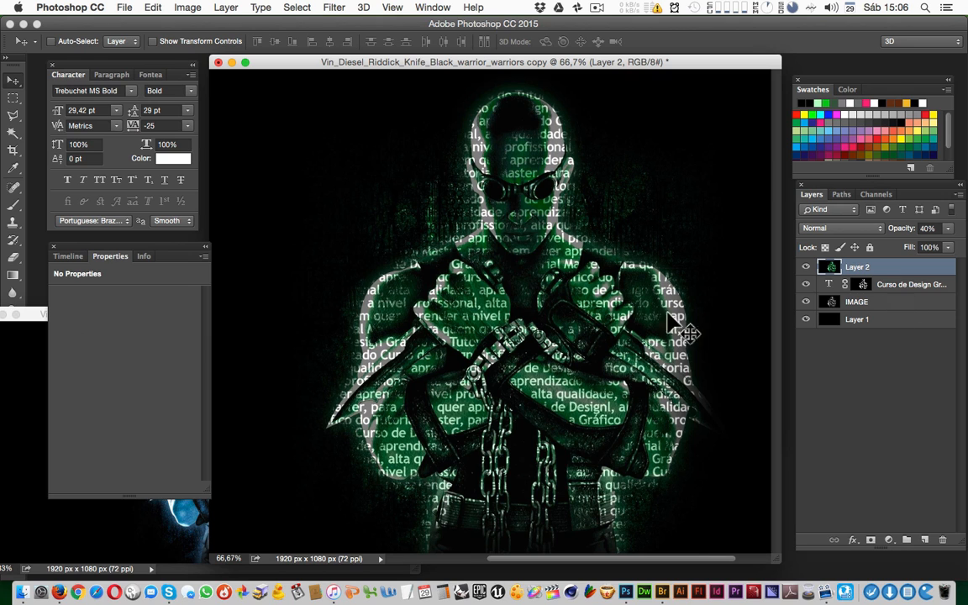
Make the portrait's masked text layer active and set its leading to 50 pt.
{"action": "key", "text": "t"}
{"action": "left_click_drag", "start_coordinate": [544, 384], "coordinate": [658, 414]}
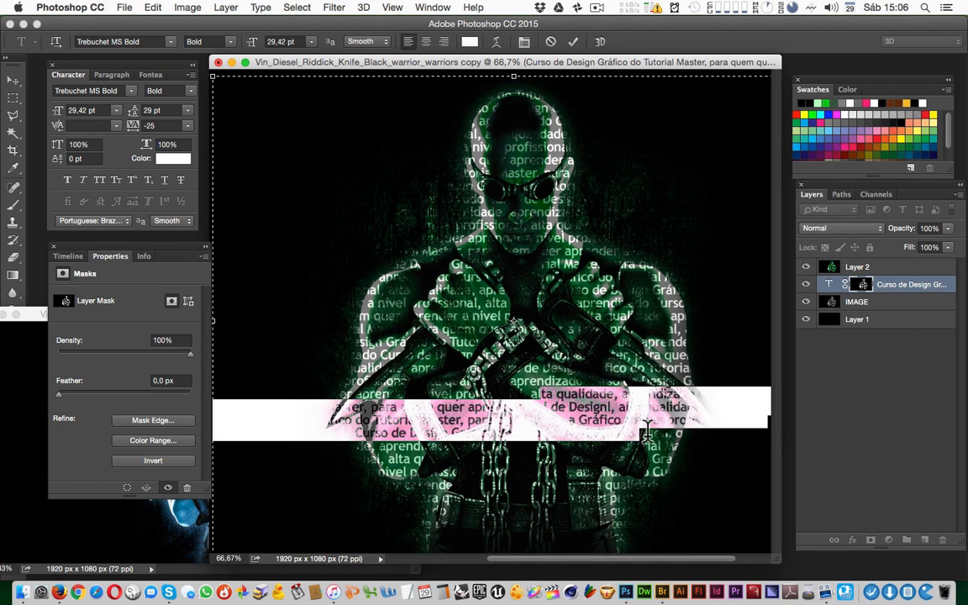
{"action": "key", "text": "Escape"}
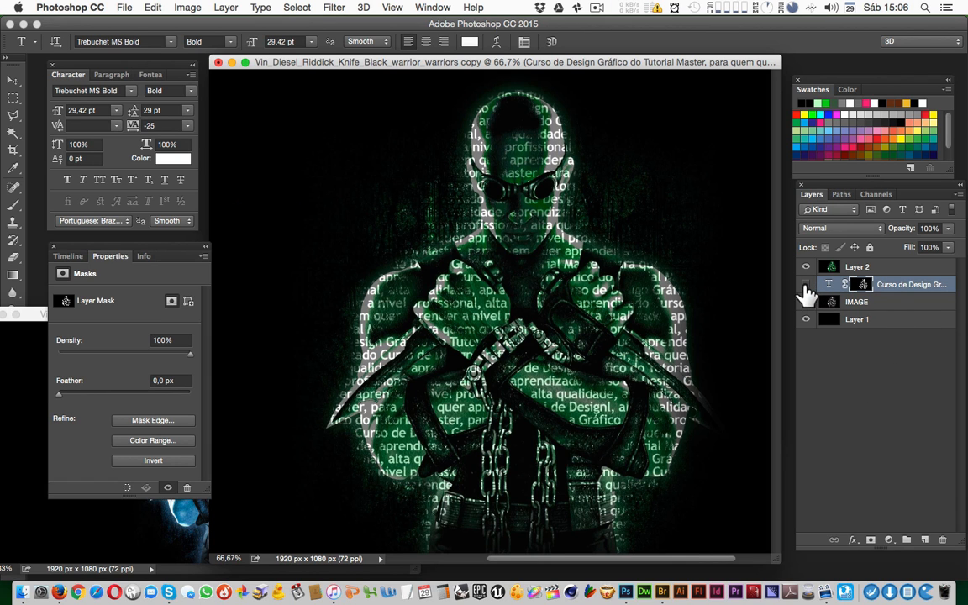
{"action": "left_click", "coordinate": [189, 113]}
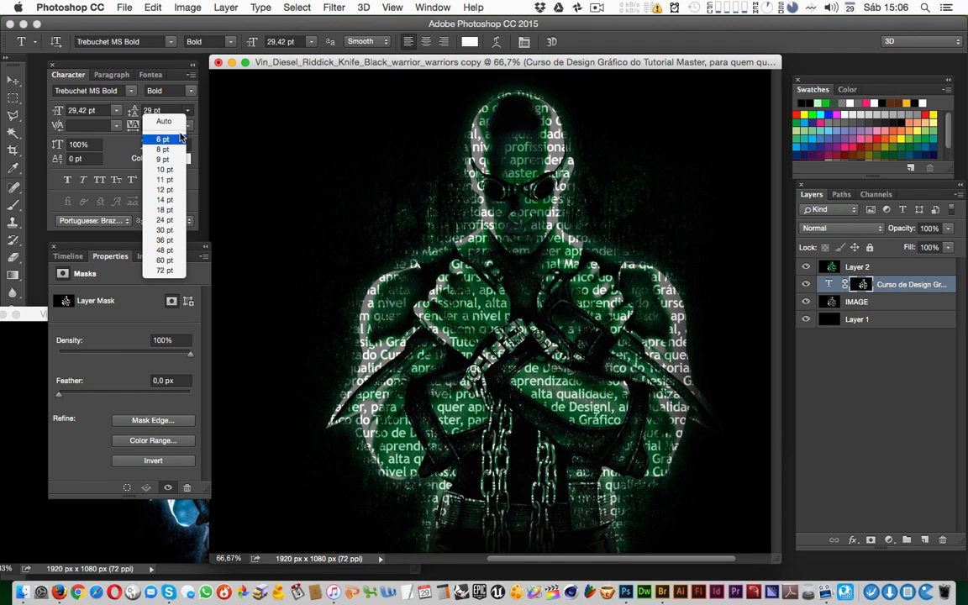
{"action": "left_click", "coordinate": [196, 110]}
{"action": "left_click_drag", "start_coordinate": [168, 111], "coordinate": [152, 110]}
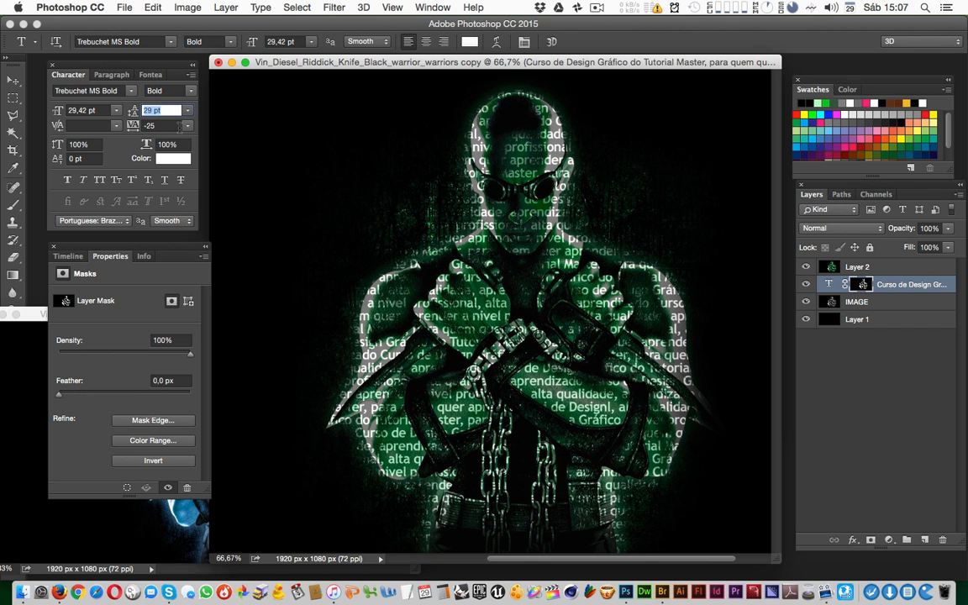
{"action": "key", "text": "Return"}
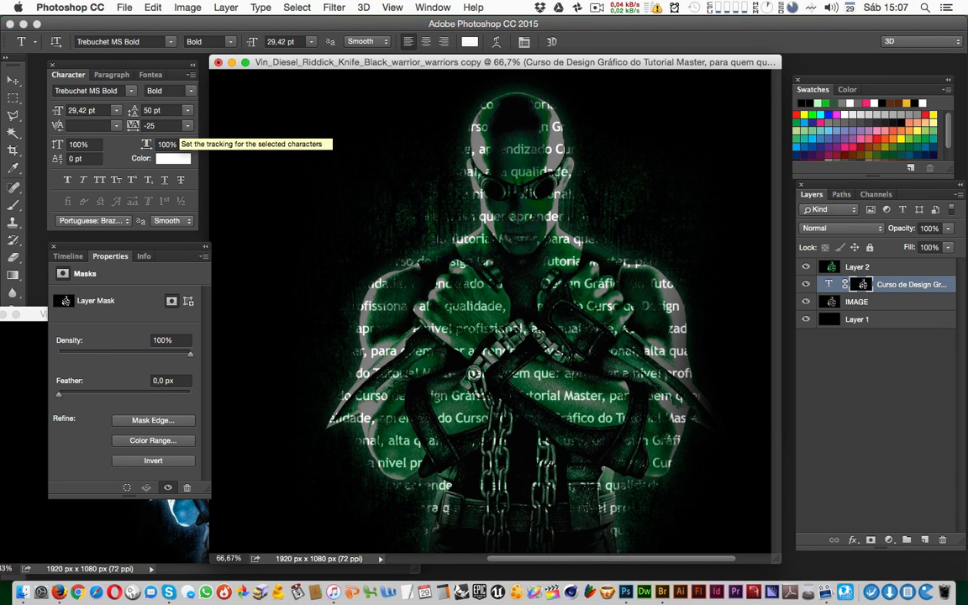
Try a 40 pt leading on the portrait text, and set it to 45 pt.
{"action": "left_click", "coordinate": [132, 114]}
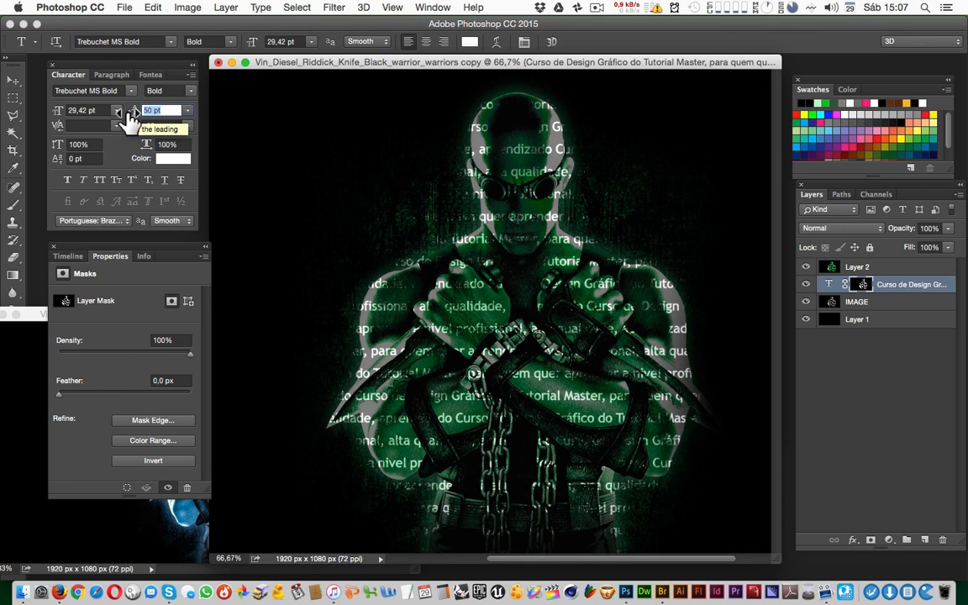
{"action": "type", "text": "40"}
{"action": "key", "text": "Return"}
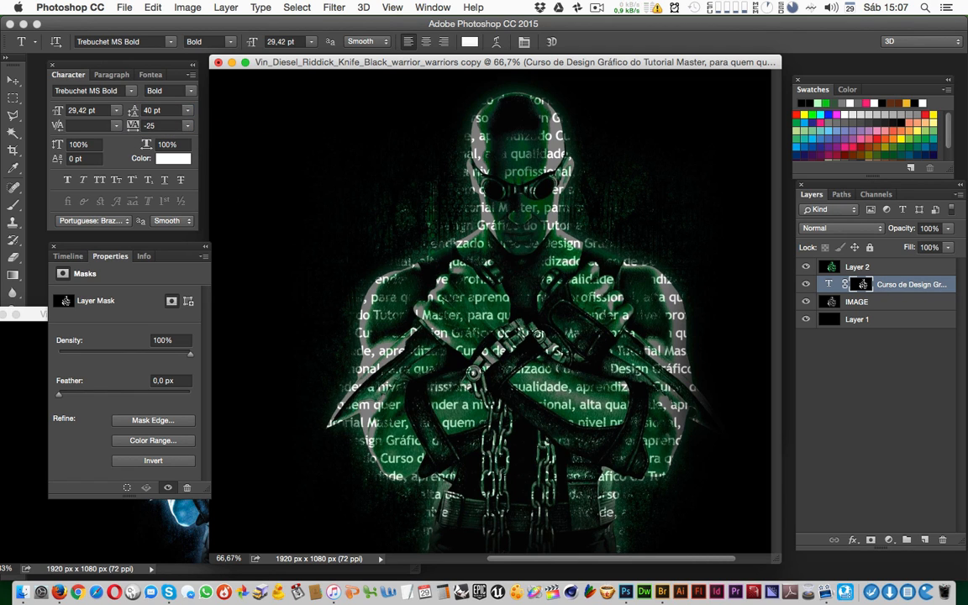
{"action": "left_click", "coordinate": [131, 111]}
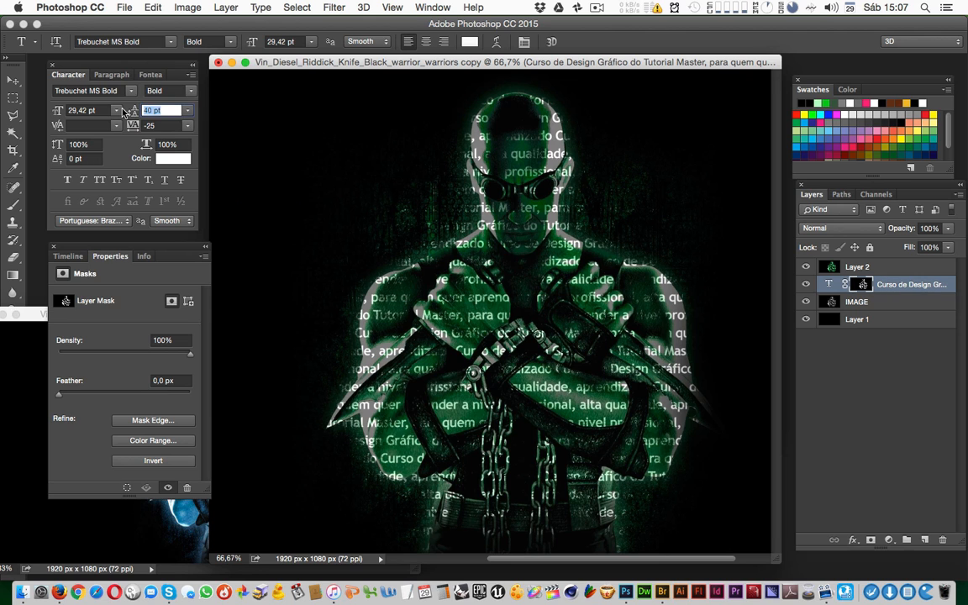
{"action": "type", "text": "45"}
{"action": "key", "text": "Return"}
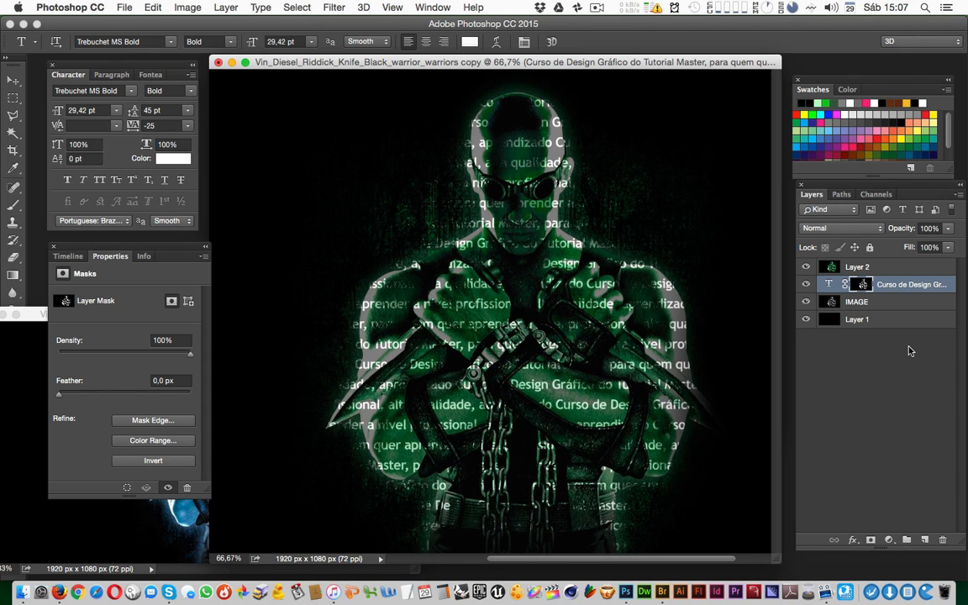
Duplicate the masked text layer, unlink the copy's text from its mask, and offset that text down and to the right.
{"action": "key", "text": "super+j"}
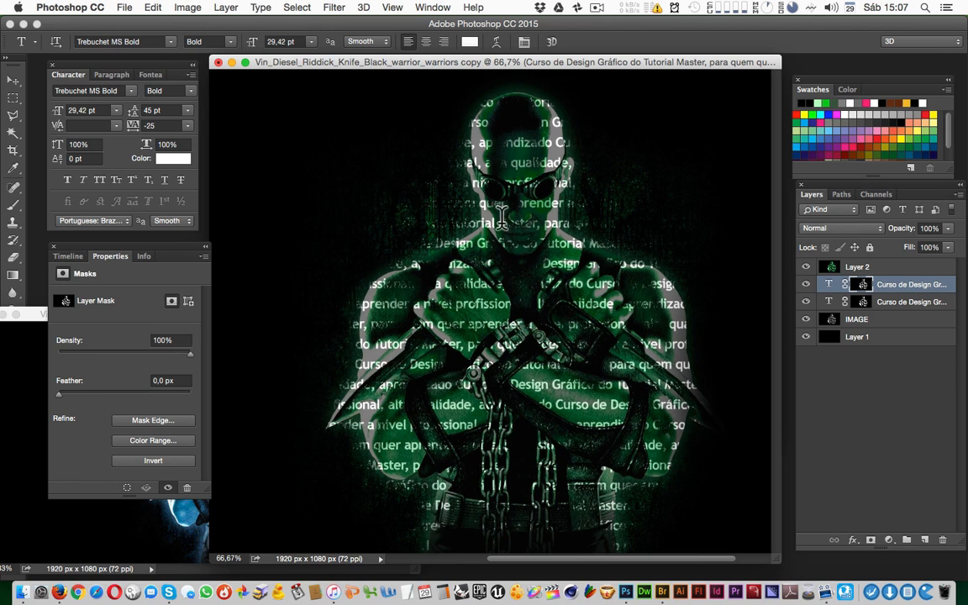
{"action": "left_click", "coordinate": [833, 293]}
{"action": "left_click", "coordinate": [862, 286]}
{"action": "left_click", "coordinate": [832, 289]}
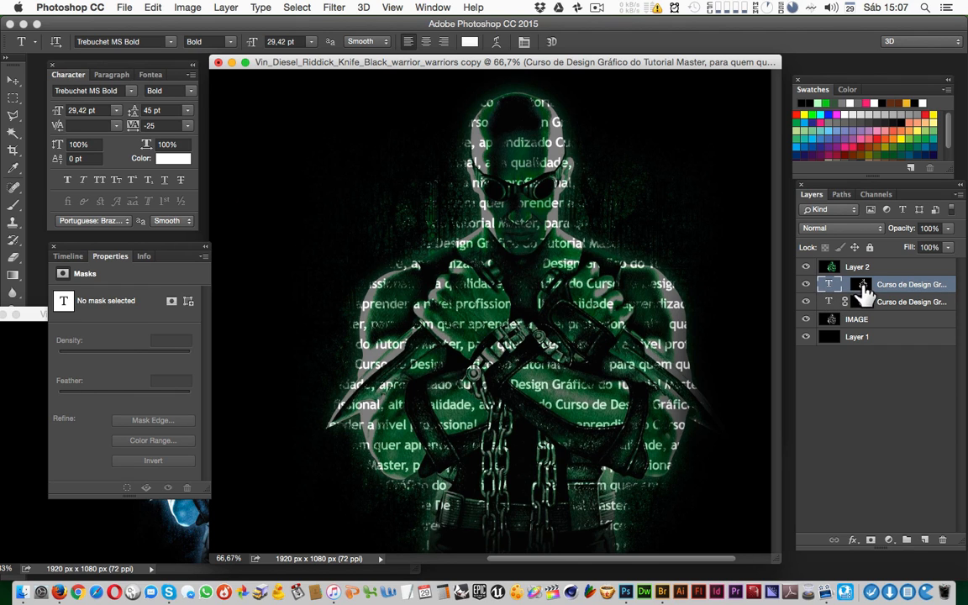
{"action": "key", "text": "v"}
{"action": "left_click_drag", "start_coordinate": [615, 336], "coordinate": [651, 343]}
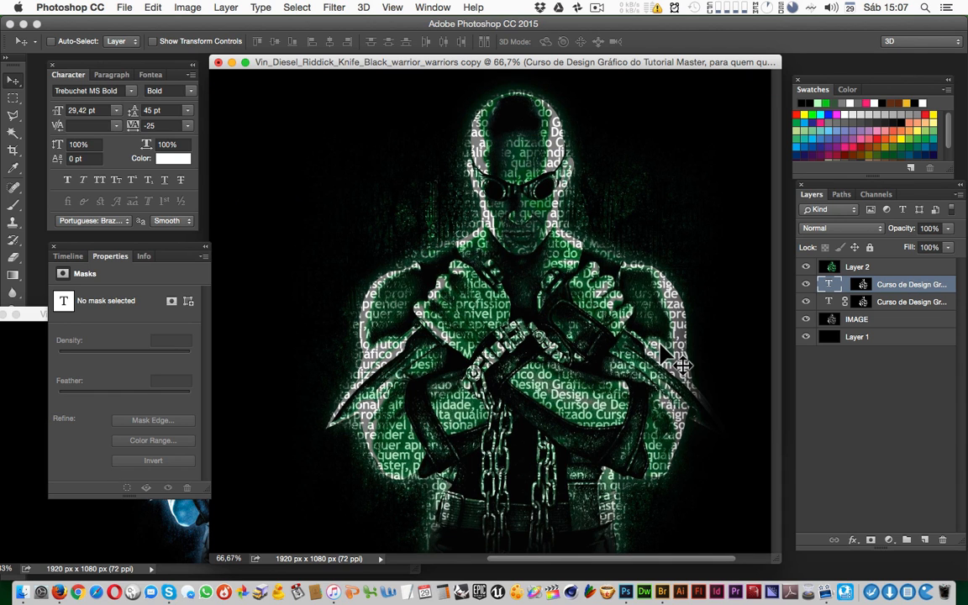
Reposition the duplicated text between the original text lines and reduce its opacity to 20%.
{"action": "key", "text": "4"}
{"action": "left_click_drag", "start_coordinate": [640, 400], "coordinate": [593, 378]}
{"action": "key", "text": "super+plus"}
{"action": "left_click_drag", "start_coordinate": [608, 394], "coordinate": [636, 423]}
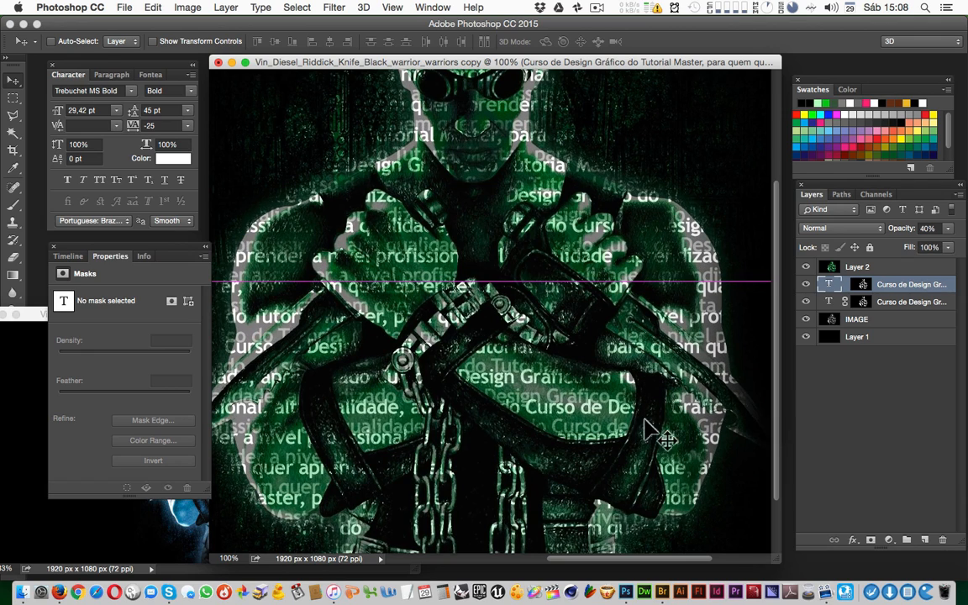
{"action": "key", "text": "1"}
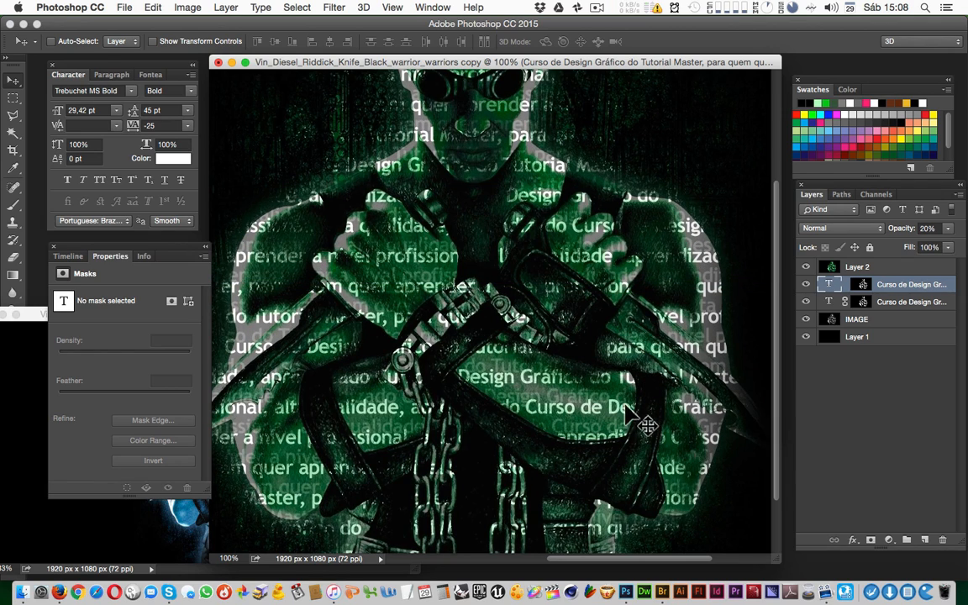
{"action": "key", "text": "2"}
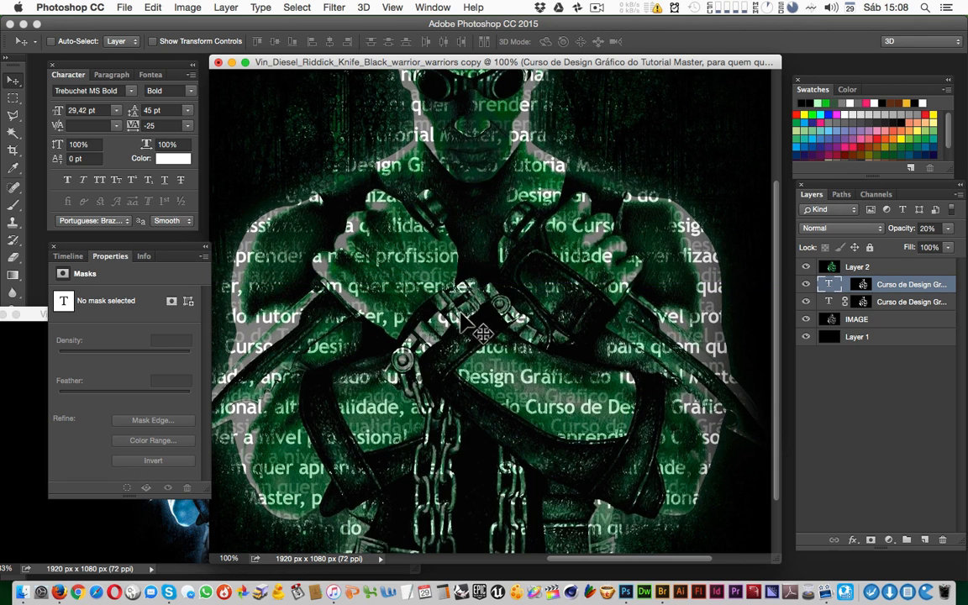
Set the duplicated text's leading to 30 pt and nudge it slightly downward behind the figure's mask.
{"action": "left_click", "coordinate": [189, 113]}
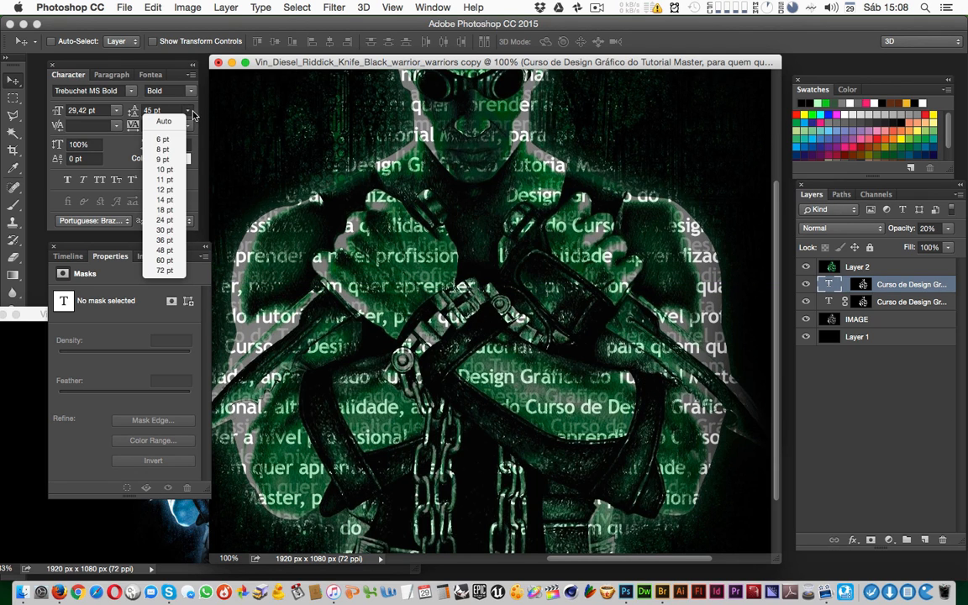
{"action": "left_click", "coordinate": [165, 231]}
{"action": "mouse_move", "coordinate": [591, 405]}
{"action": "left_mouse_down"}
{"action": "mouse_move", "coordinate": [603, 399]}
{"action": "mouse_move", "coordinate": [616, 425]}
{"action": "mouse_move", "coordinate": [588, 418]}
{"action": "left_mouse_up"}
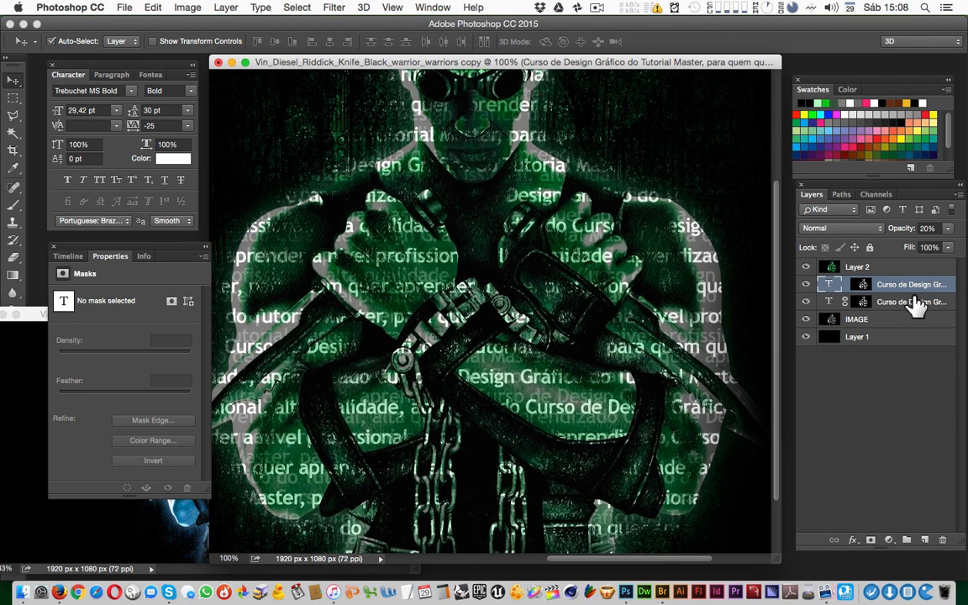
Duplicate the 20% text layer and offset the new copy's text independently of its mask to fill the gaps.
{"action": "key", "text": "super+j"}
{"action": "left_click_drag", "start_coordinate": [593, 409], "coordinate": [580, 378]}
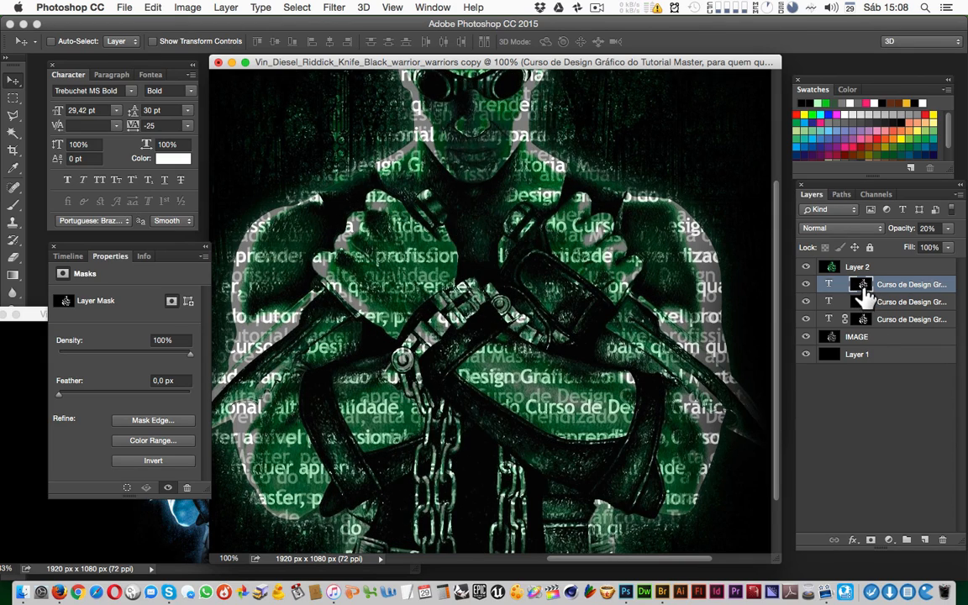
{"action": "left_click_drag", "start_coordinate": [526, 411], "coordinate": [601, 323]}
{"action": "left_click", "coordinate": [829, 285]}
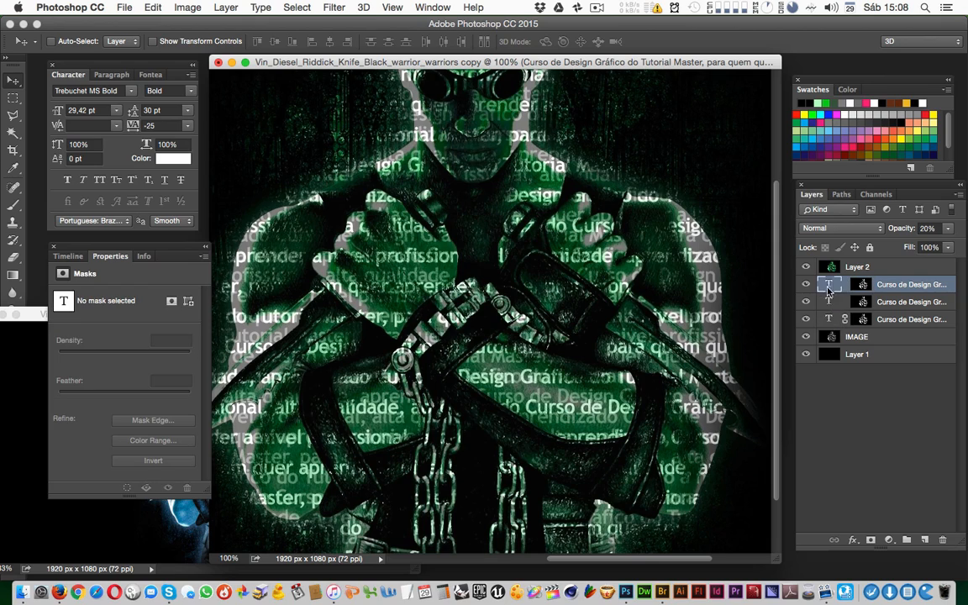
{"action": "left_click_drag", "start_coordinate": [519, 434], "coordinate": [599, 469]}
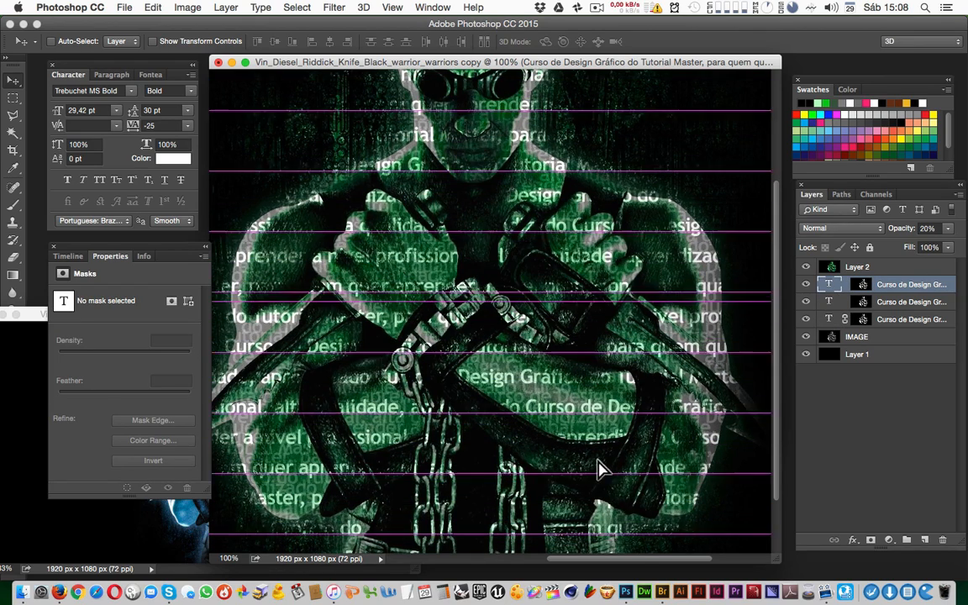
Select the original text layer and hide all three text layers.
{"action": "left_click", "coordinate": [860, 318]}
{"action": "left_click_drag", "start_coordinate": [808, 284], "coordinate": [808, 318]}
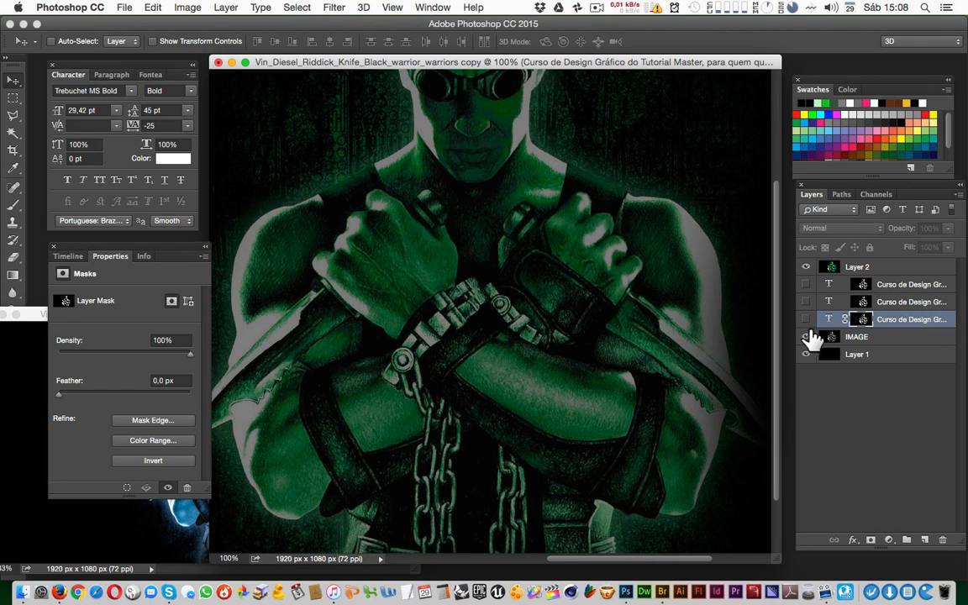
Show the original text layer, the lowest of the three, and reduce its opacity to 53%.
{"action": "left_click", "coordinate": [806, 320]}
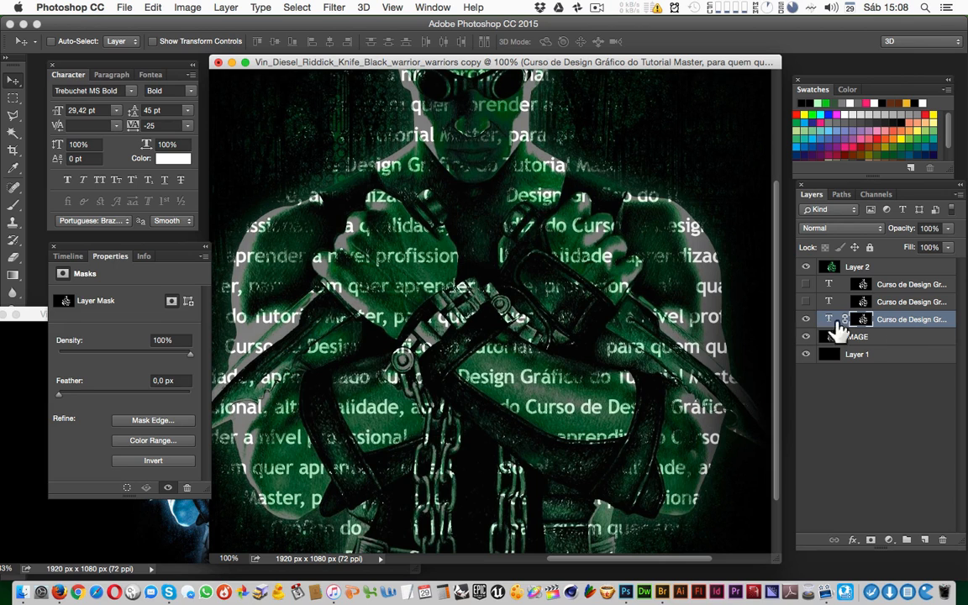
{"action": "left_click_drag", "start_coordinate": [952, 235], "coordinate": [918, 245]}
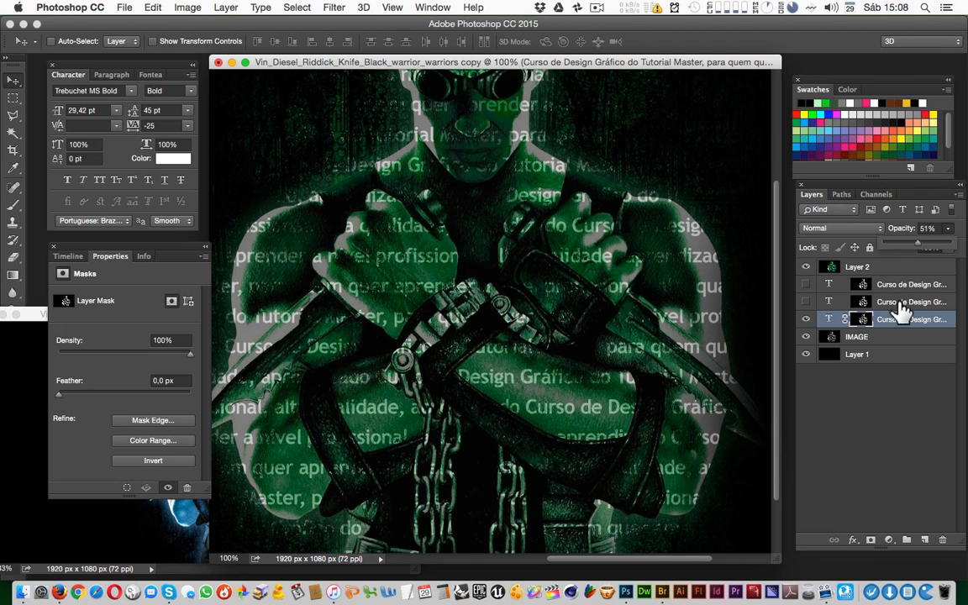
{"action": "left_click", "coordinate": [919, 244]}
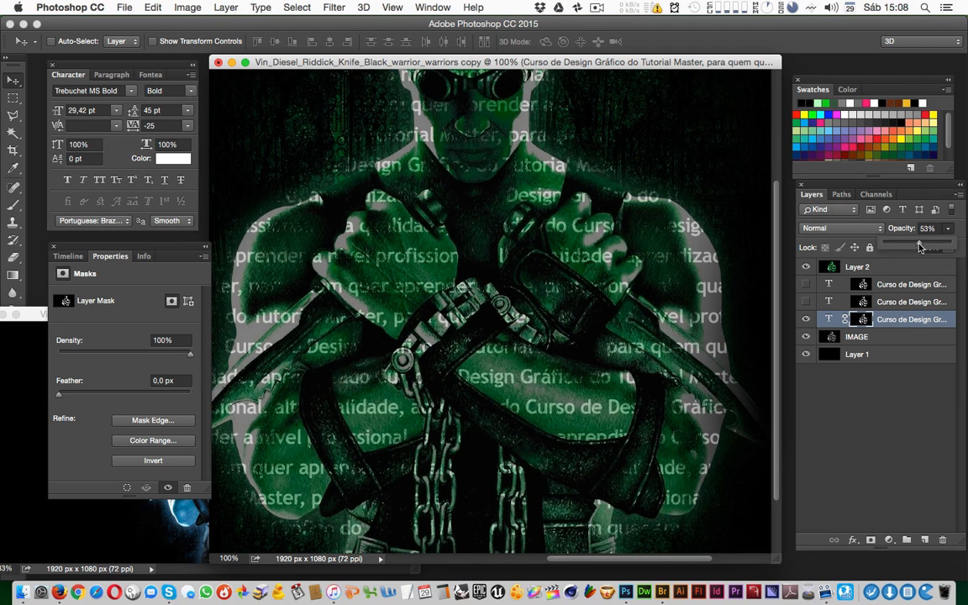
Show the two duplicated text layers again and preview the combined artwork without the interface panels.
{"action": "left_click", "coordinate": [806, 302]}
{"action": "left_click", "coordinate": [806, 284]}
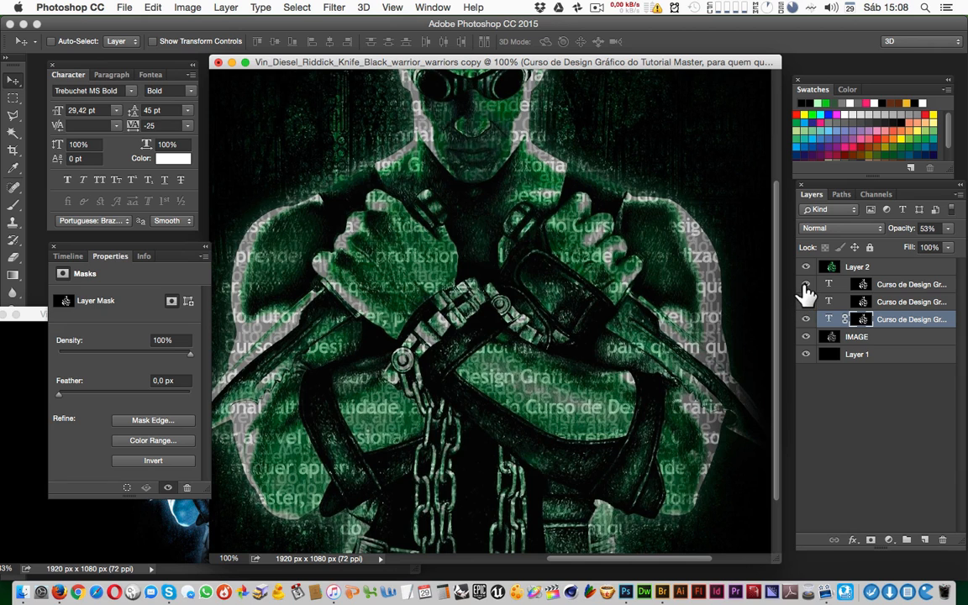
{"action": "key", "text": "Tab"}
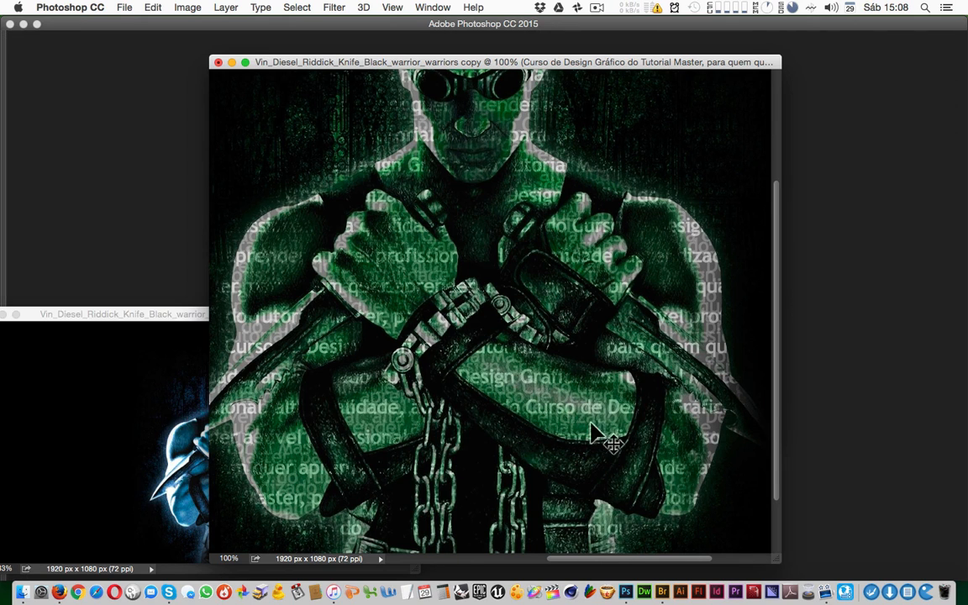
{"action": "key", "text": "Tab"}
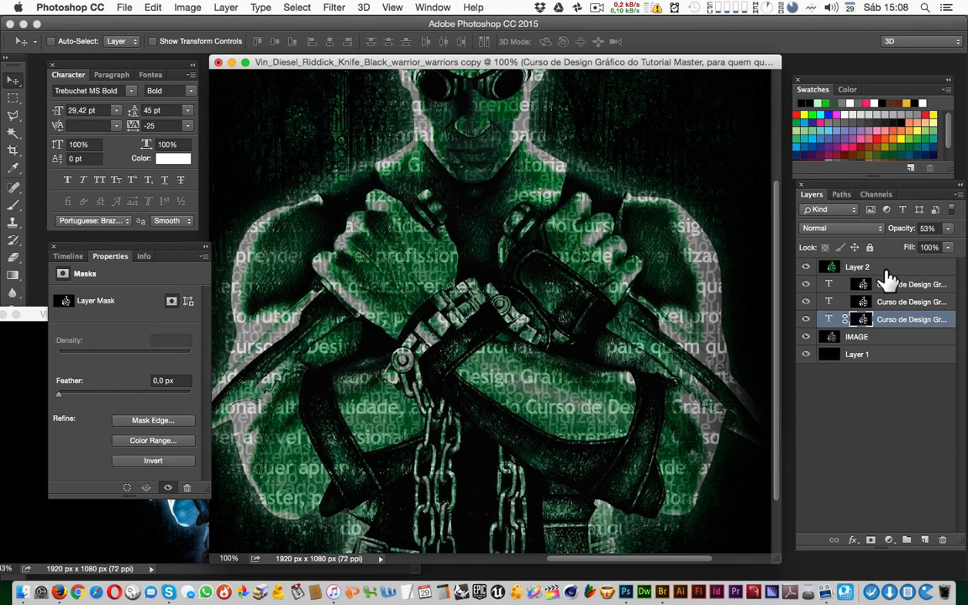
Reduce the opacity of the green warrior layer, Layer 2, to 18%.
{"action": "left_click", "coordinate": [886, 269]}
{"action": "left_click", "coordinate": [948, 230]}
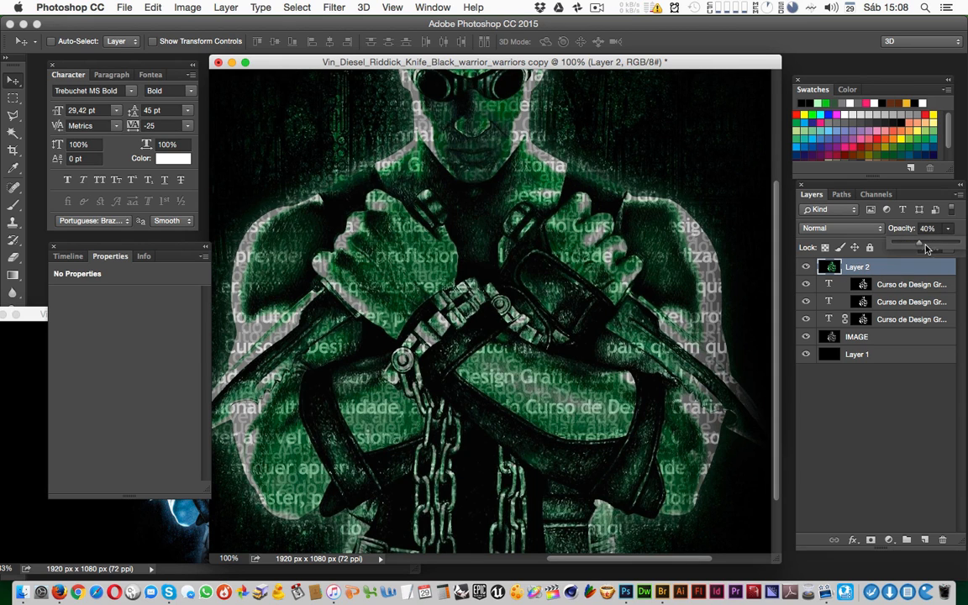
{"action": "left_click_drag", "start_coordinate": [918, 246], "coordinate": [906, 250]}
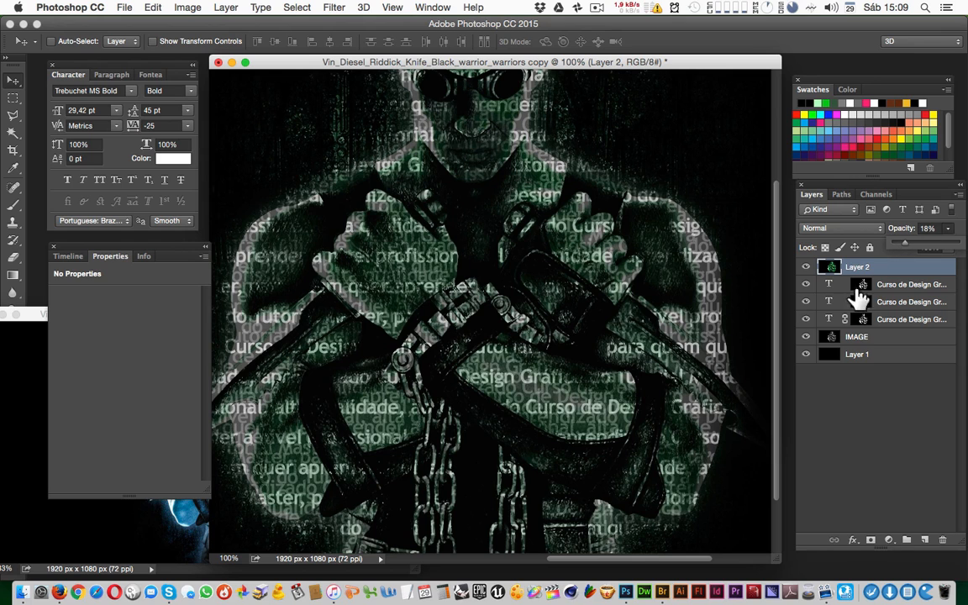
{"action": "left_click", "coordinate": [717, 324]}
Set the original text layer's opacity to 34% and inspect the figure's head and hands at 100% magnification.
{"action": "key", "text": "super+minus"}
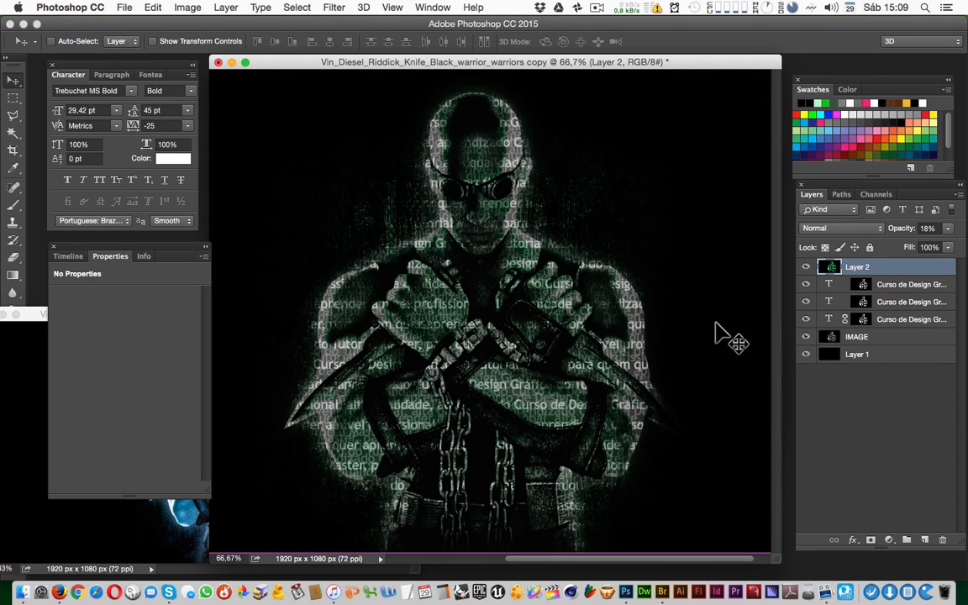
{"action": "left_click_drag", "start_coordinate": [488, 367], "coordinate": [568, 369]}
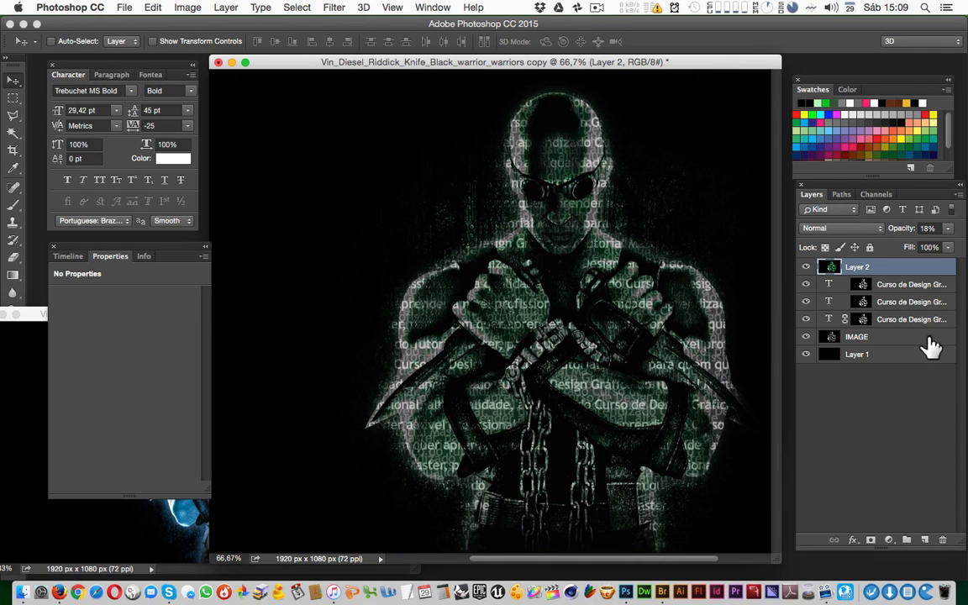
{"action": "left_click", "coordinate": [862, 319]}
{"action": "key", "text": "3"}
{"action": "key", "text": "4"}
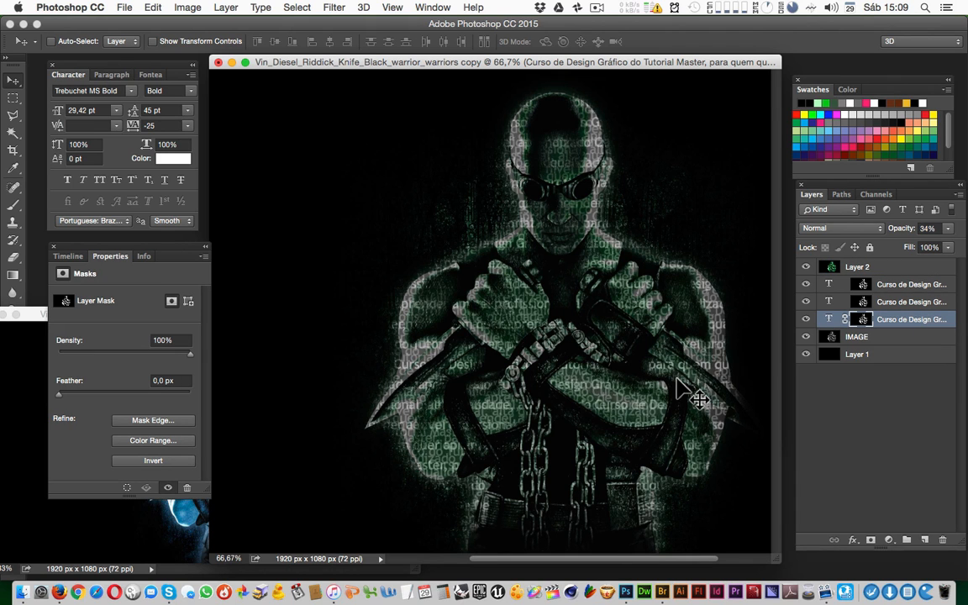
{"action": "key", "text": "super+1"}
{"action": "left_click_drag", "start_coordinate": [677, 378], "coordinate": [576, 452]}
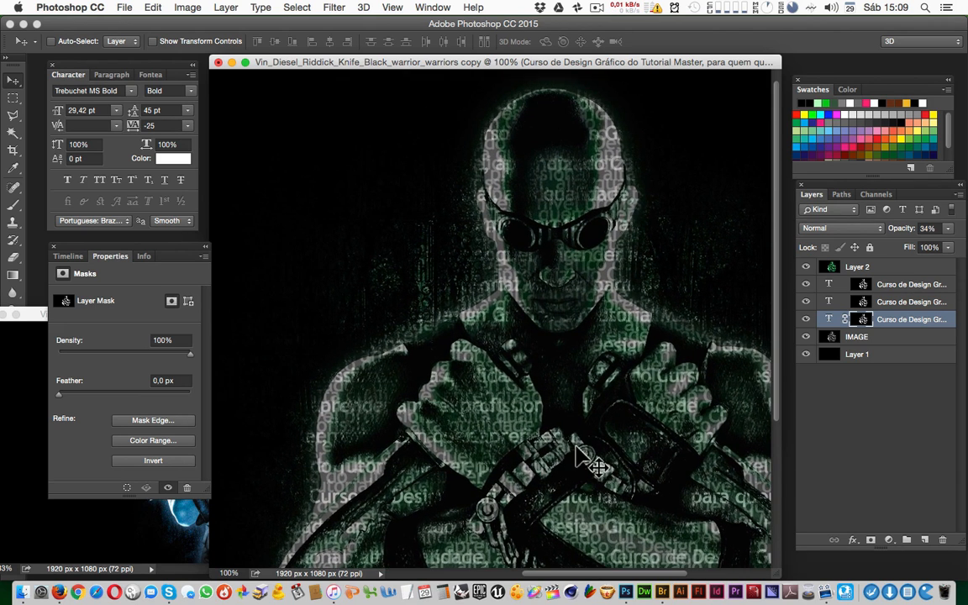